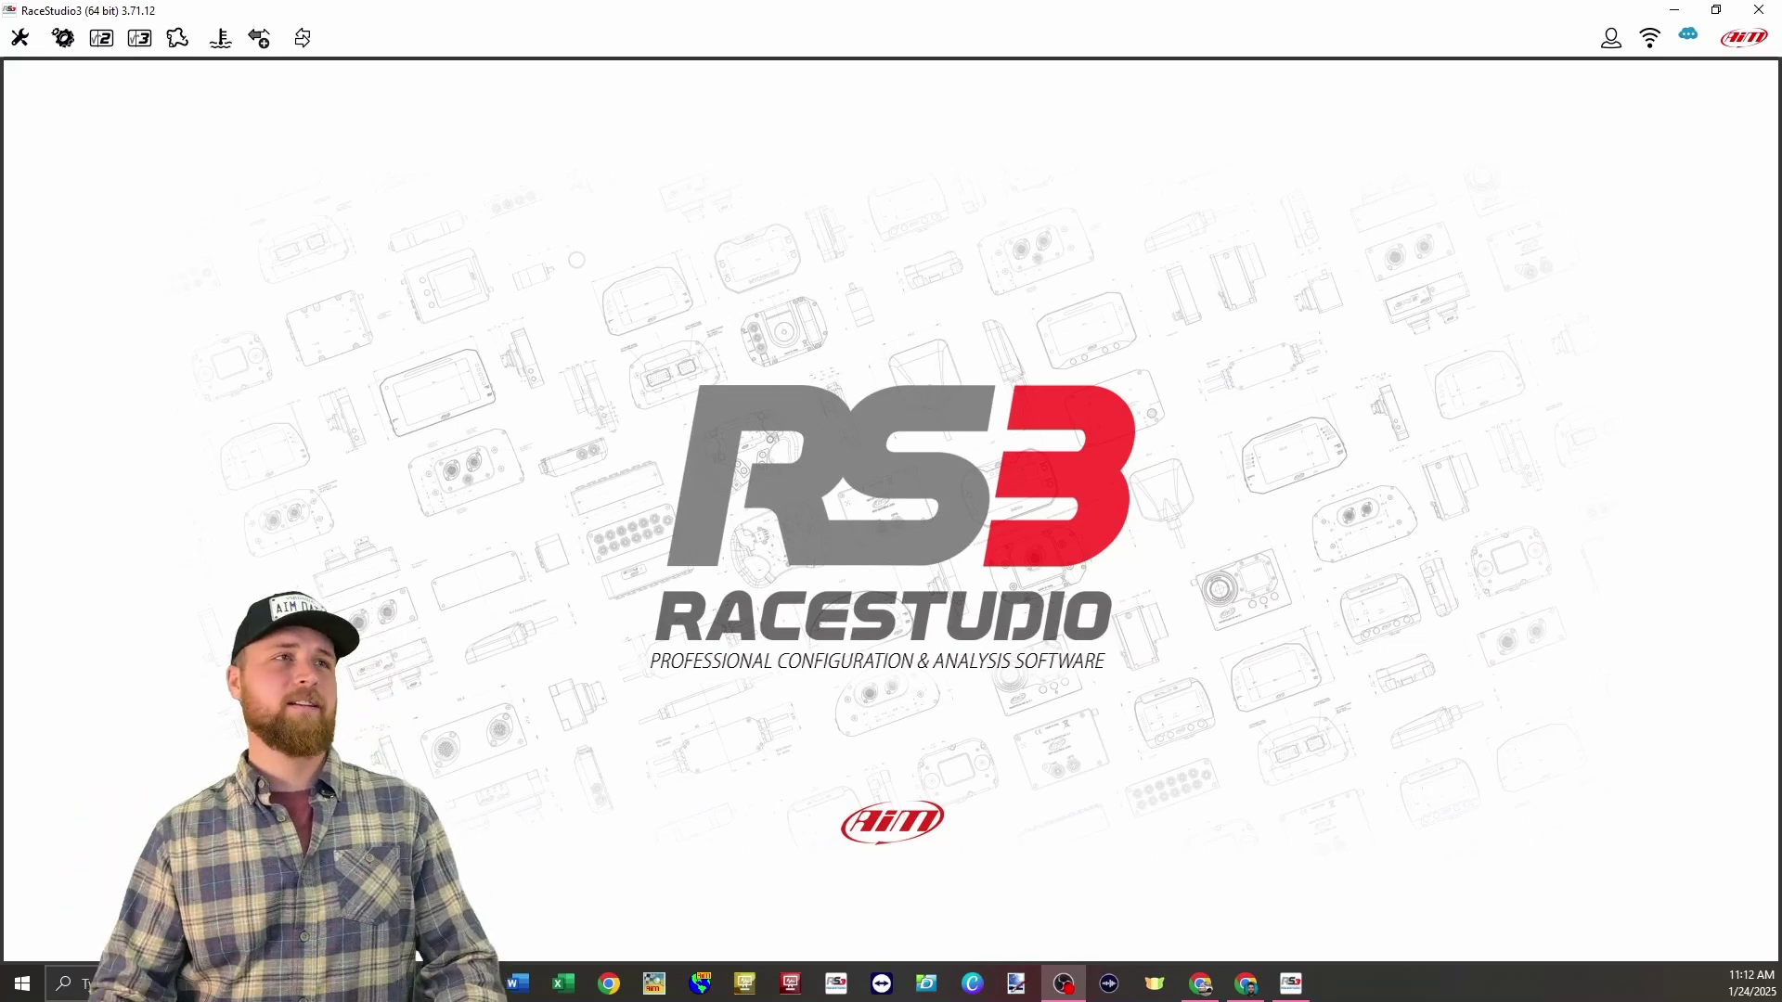
Open SW4 ATC Racing and show its HALTECH CAN_V2_40 ECU Stream list, 61 of 253 channels enabled
{"action": "left_click", "coordinate": [63, 37]}
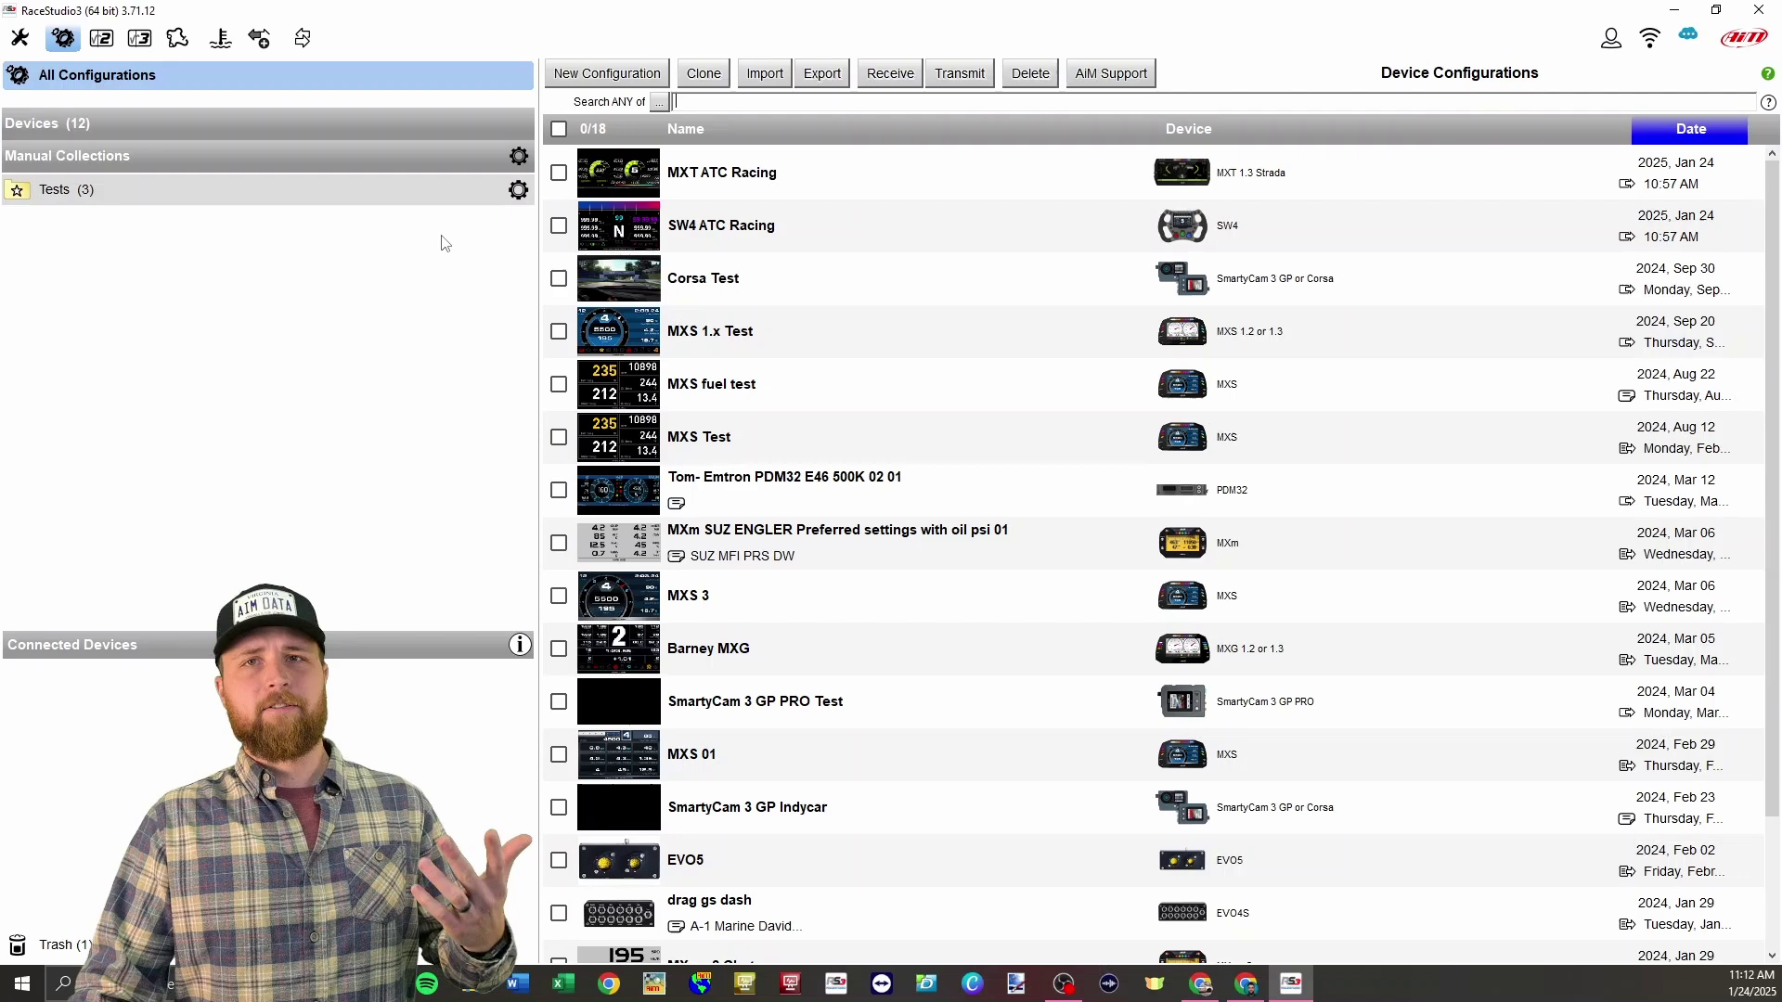
{"action": "left_click", "coordinate": [785, 227]}
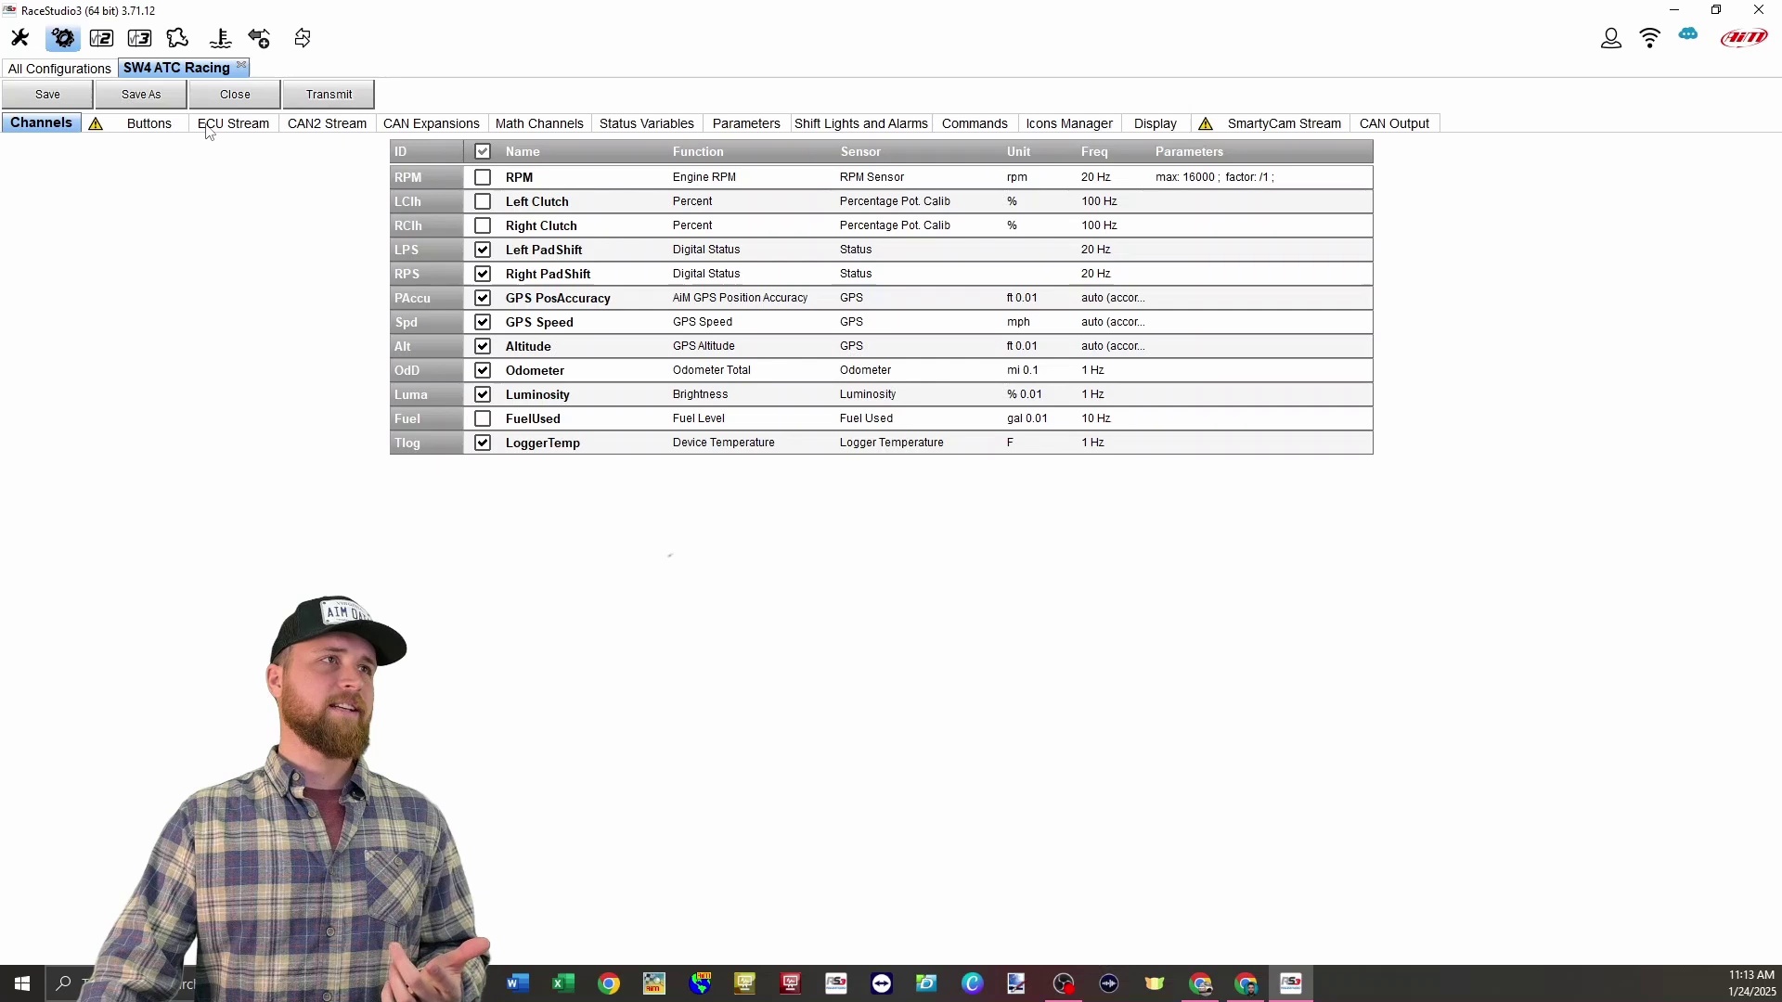
{"action": "left_click", "coordinate": [233, 124]}
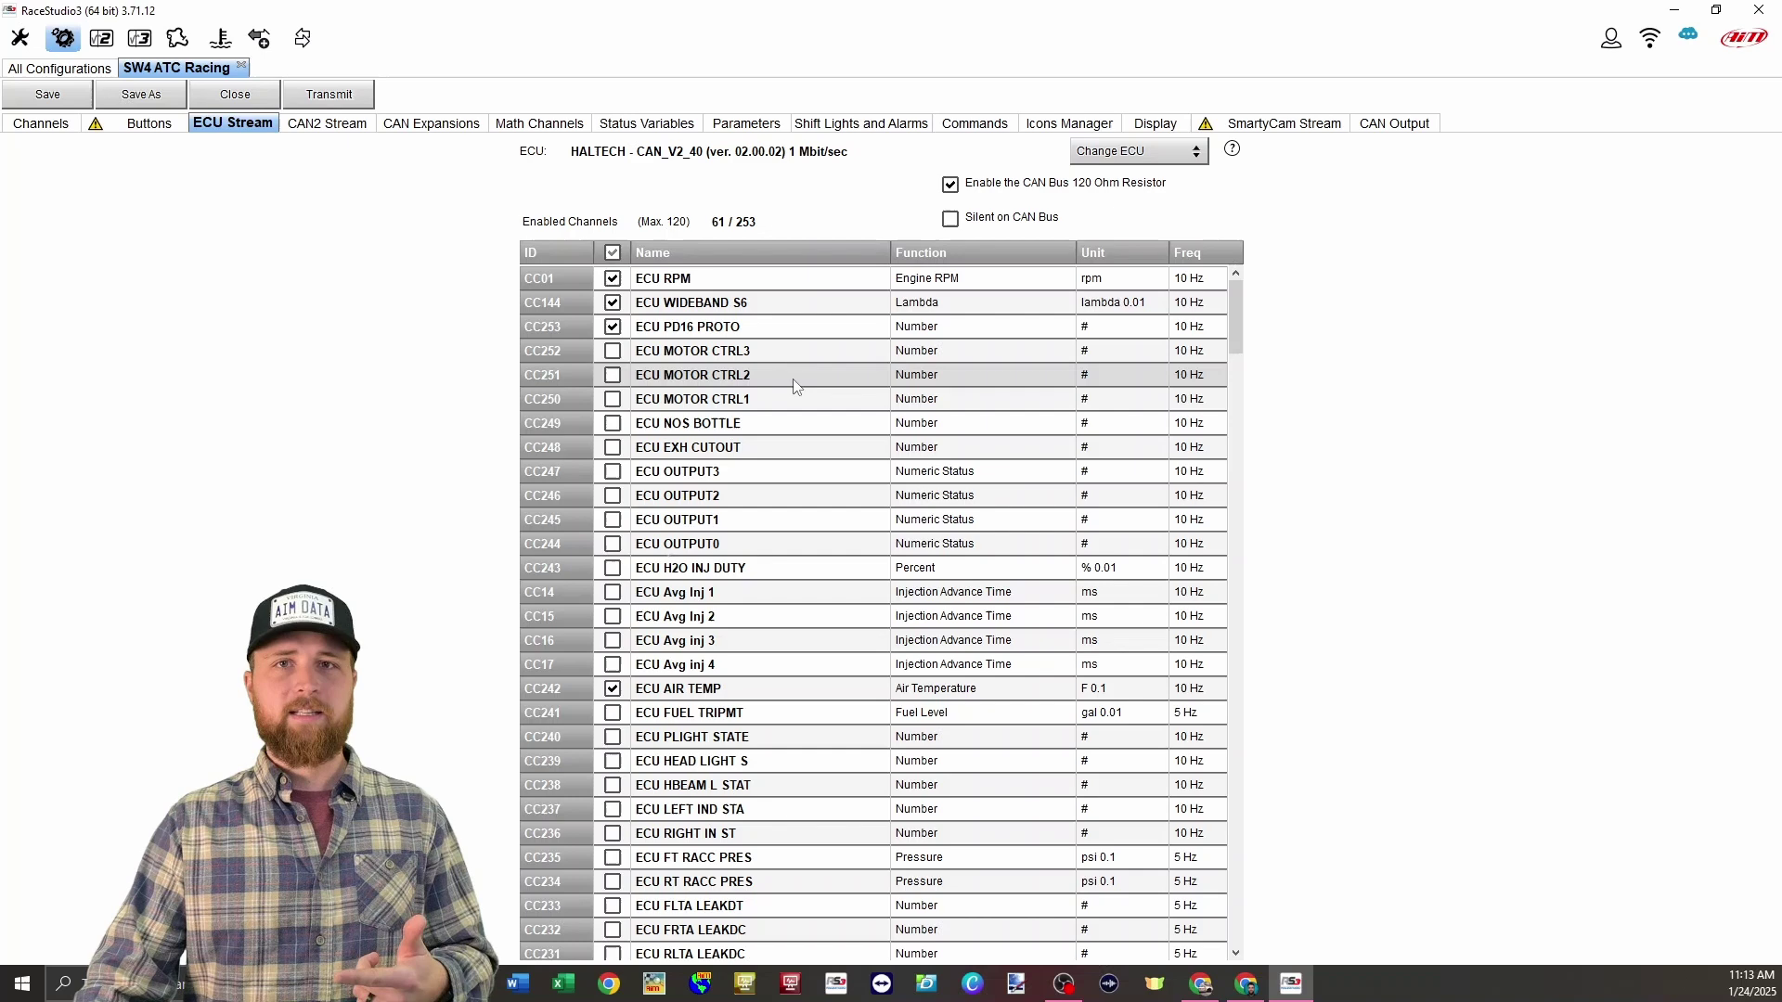
Check CAN1, then show the CAN2 output: ten payloads 0x64–0xBE at 1 Mbit/s
{"action": "left_click", "coordinate": [1399, 128]}
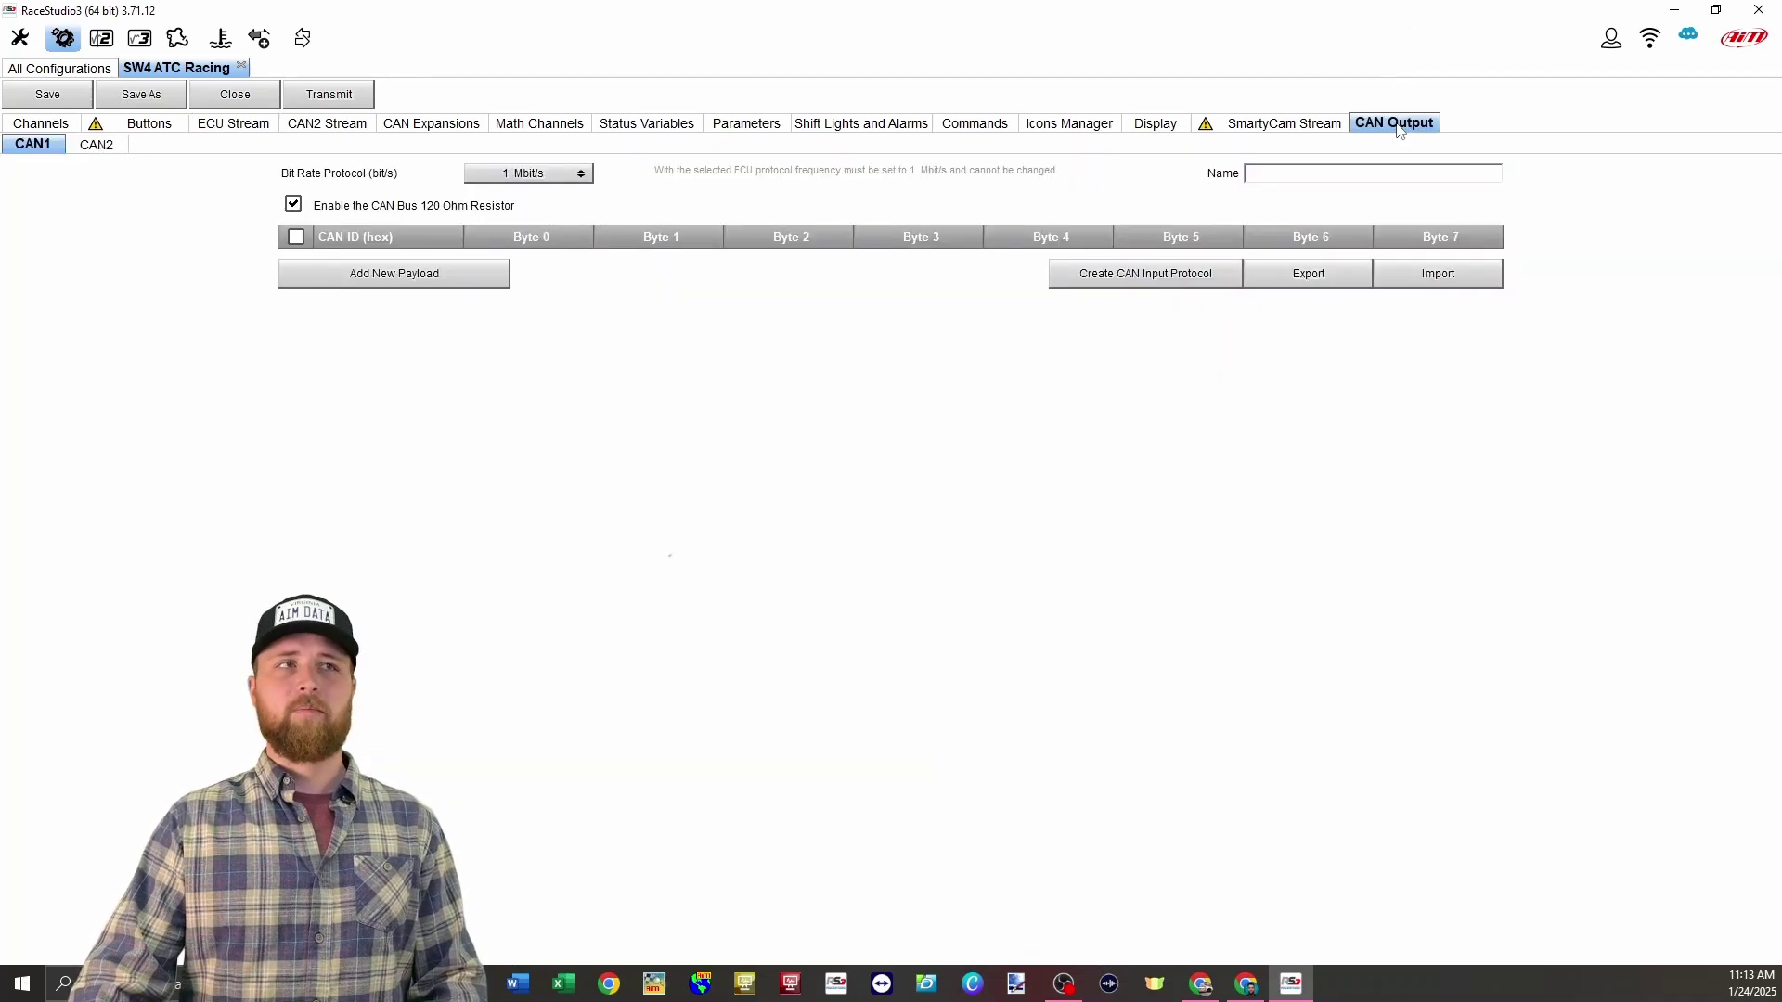
{"action": "left_click", "coordinate": [33, 146]}
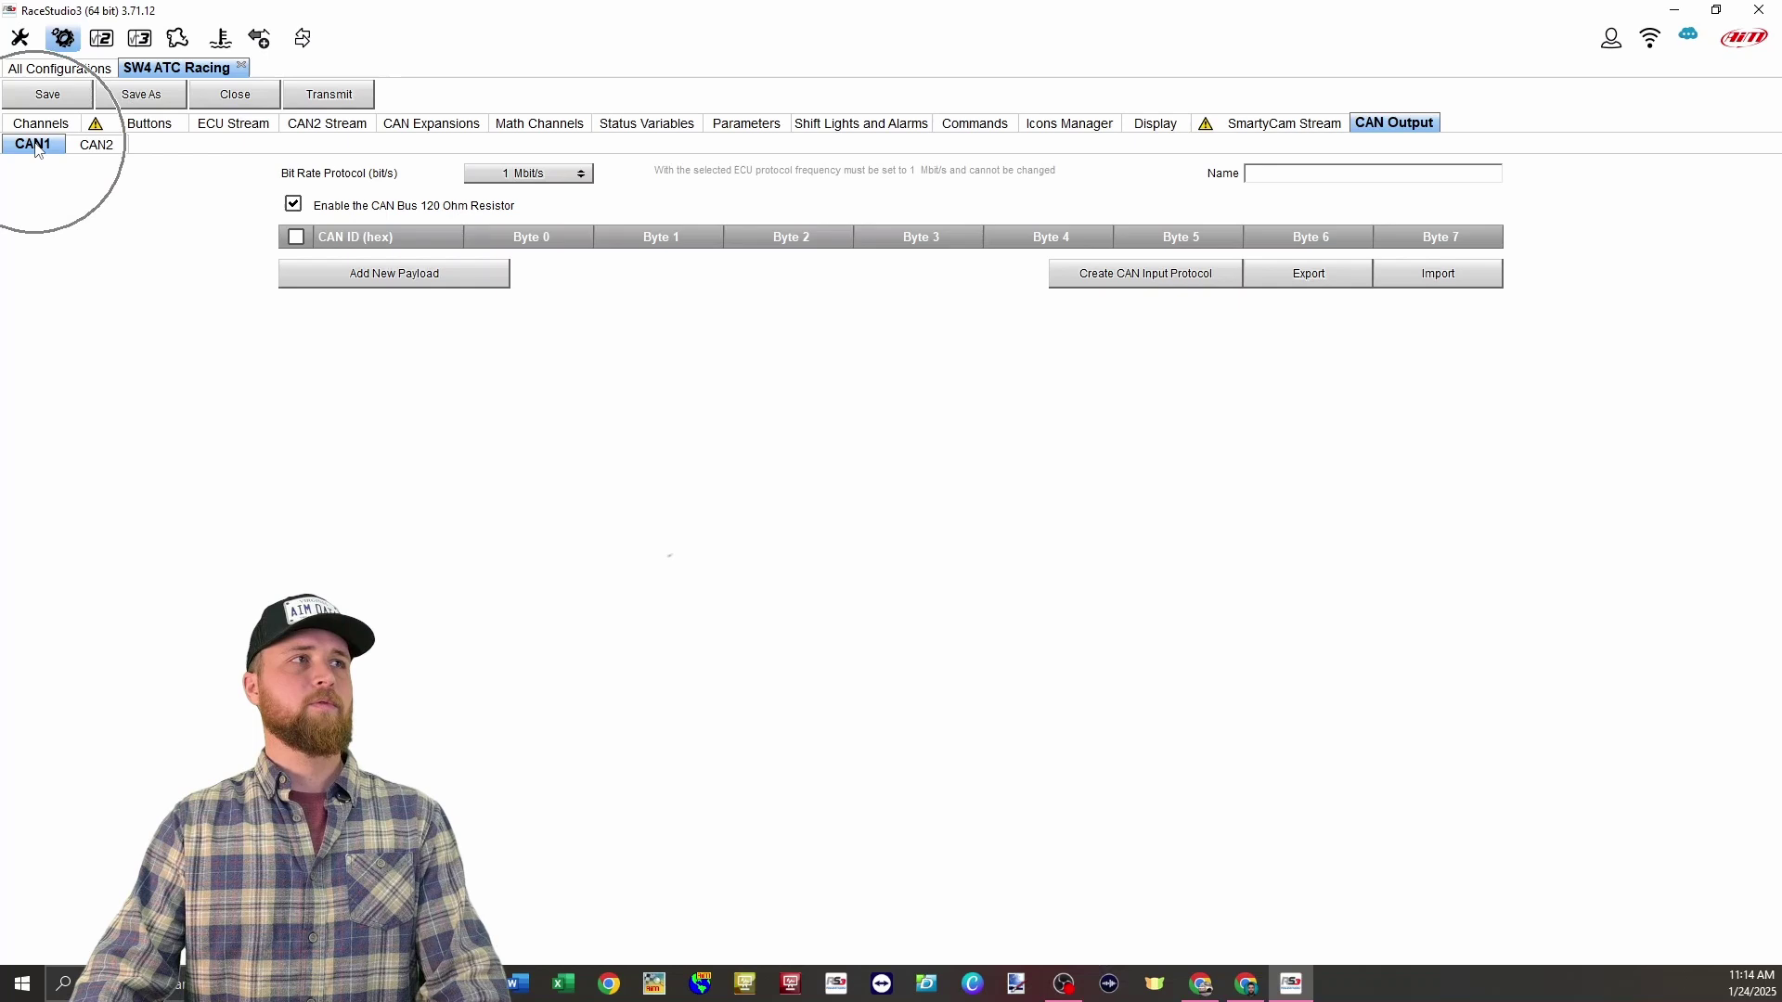
{"action": "left_click", "coordinate": [95, 147]}
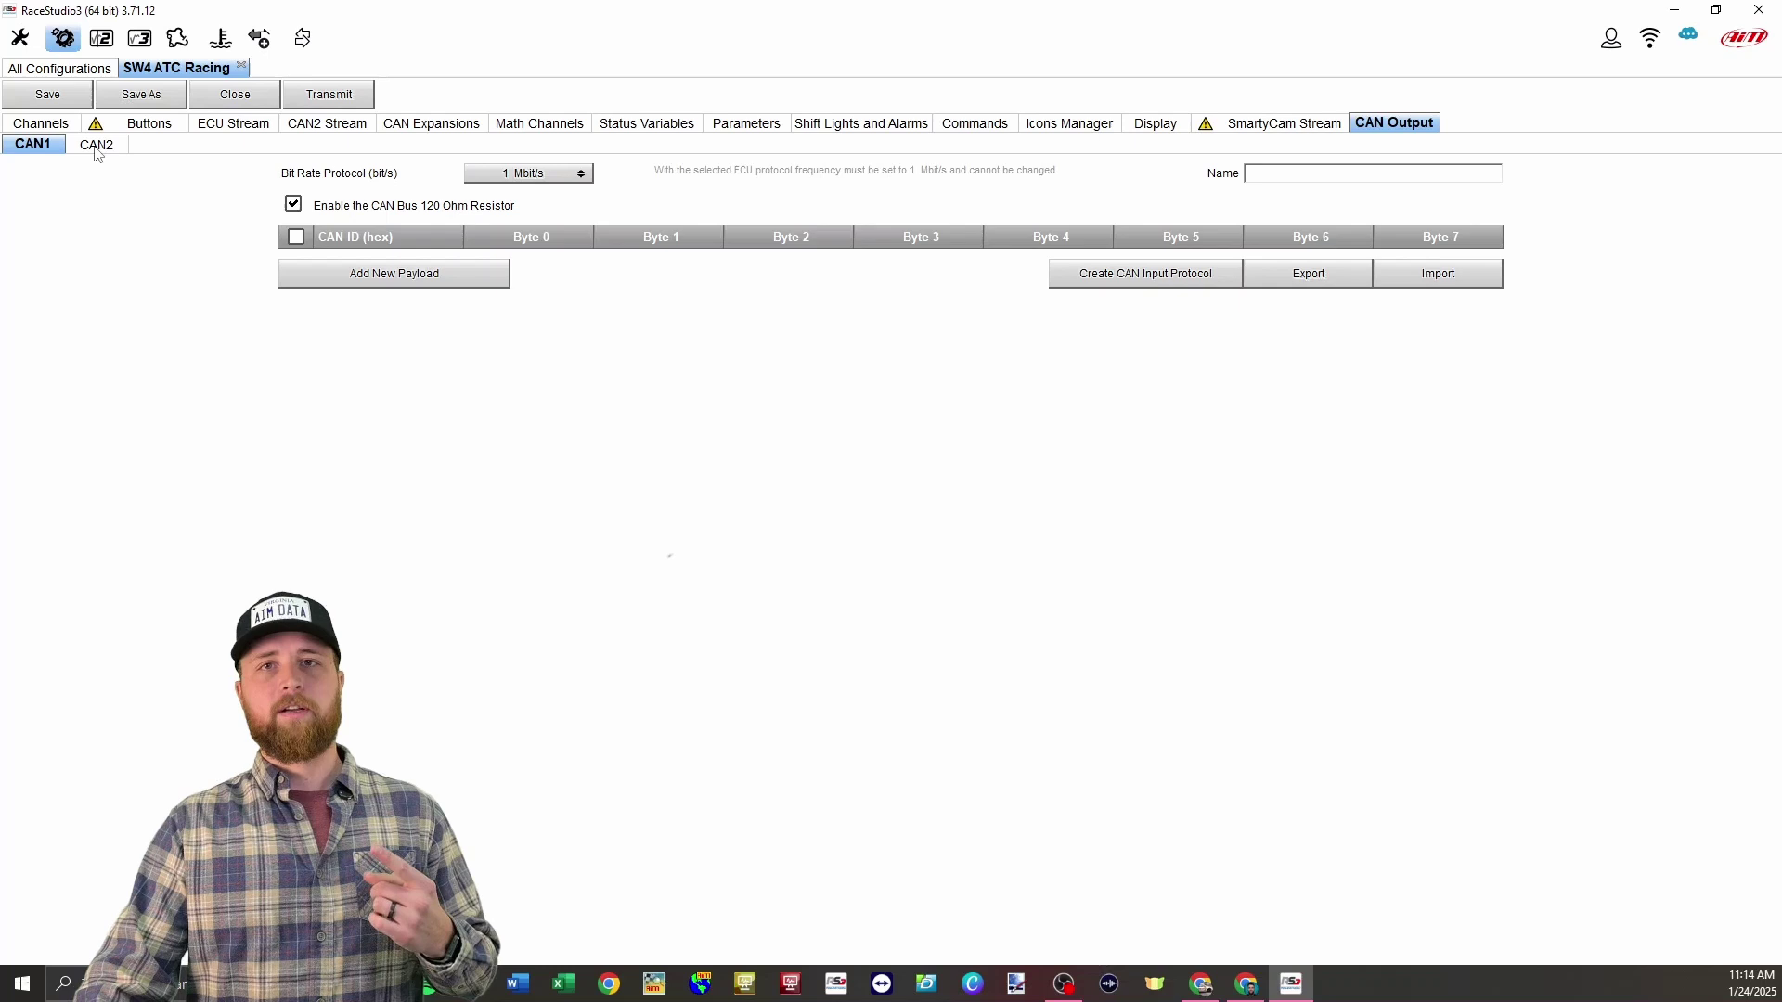
{"action": "left_click", "coordinate": [95, 147]}
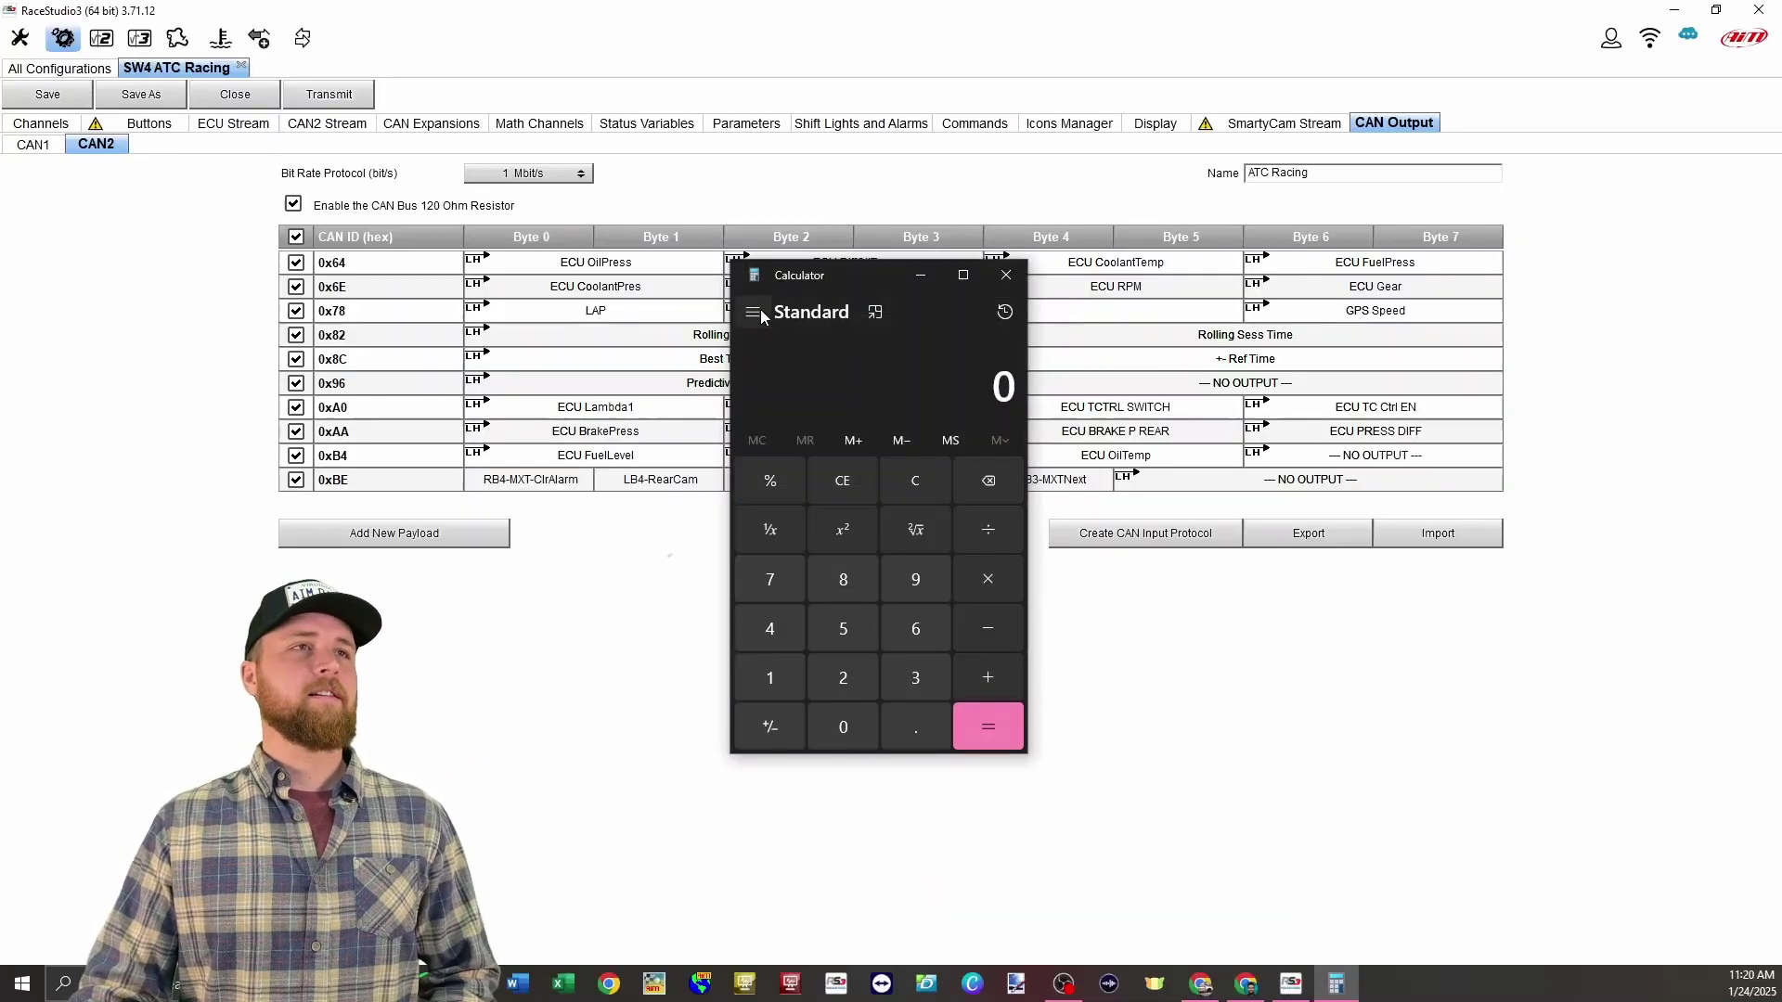
Switch Calculator to Programmer mode and convert decimal 100 to hex 64
{"action": "left_click", "coordinate": [754, 312]}
{"action": "left_click", "coordinate": [810, 498]}
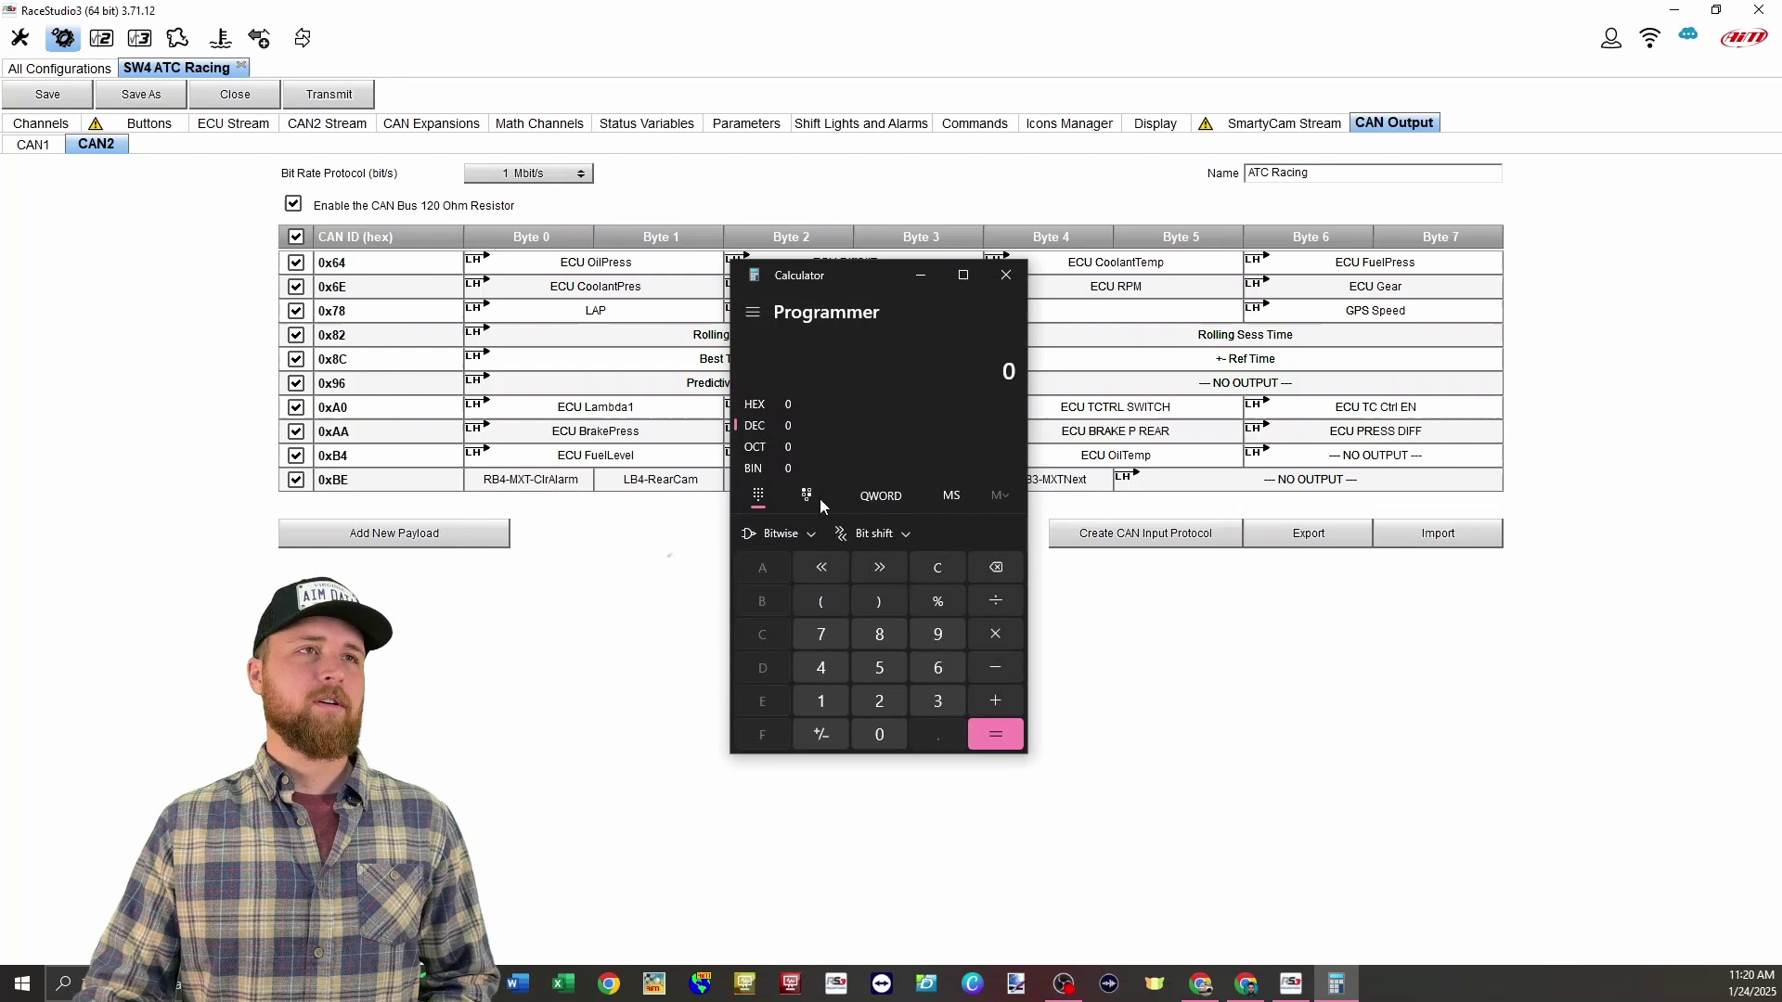
{"action": "type", "text": "100"}
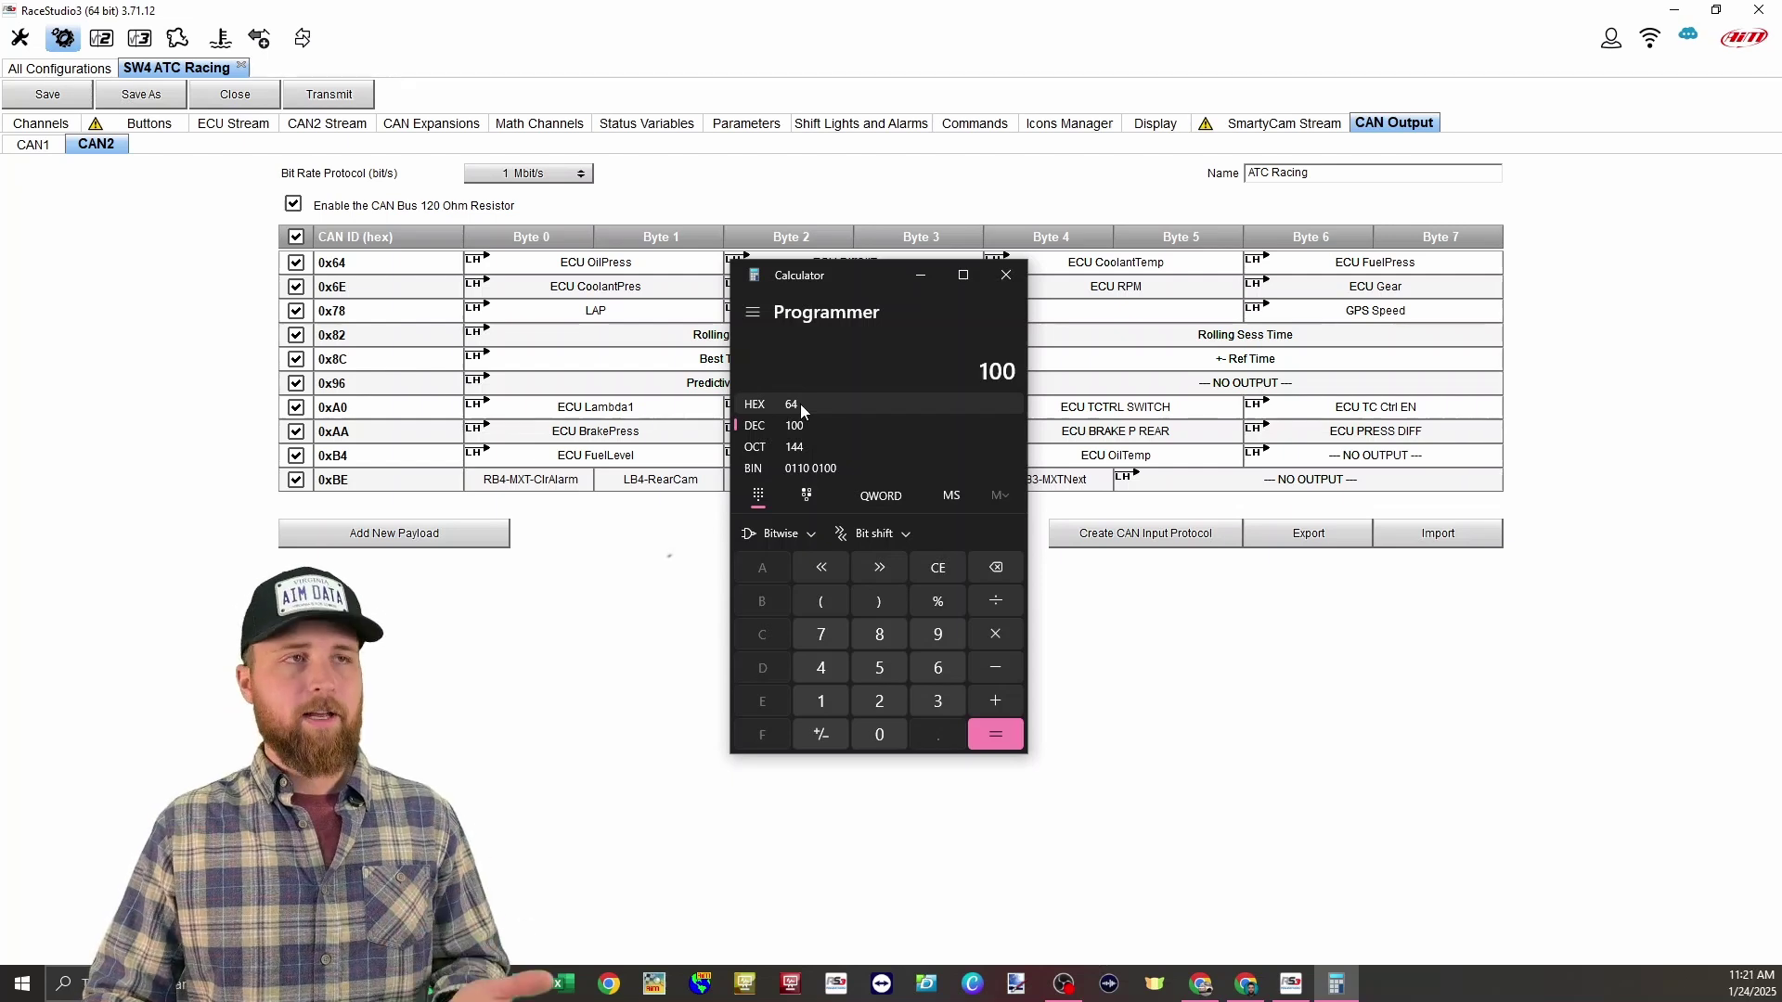
Compare against the CAN2 payload table, then convert 110 and 120 to hex 6E and 78
{"action": "left_click", "coordinate": [390, 311]}
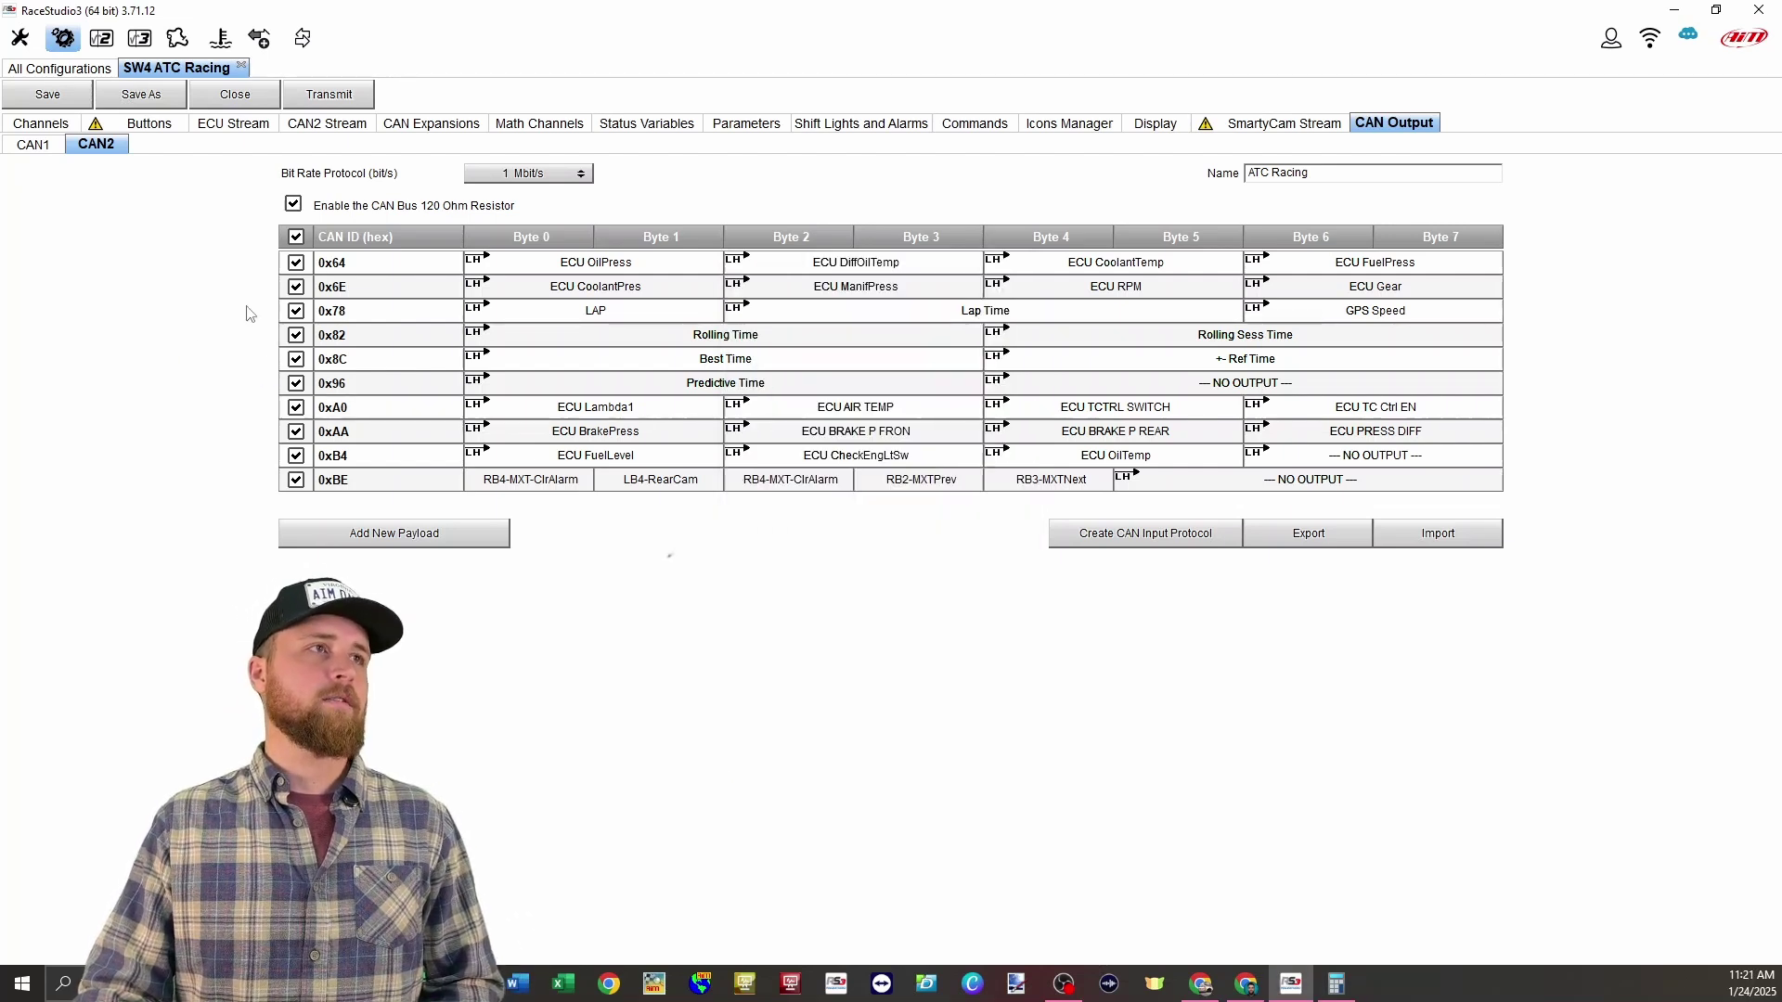
{"action": "key", "text": "alt+Tab"}
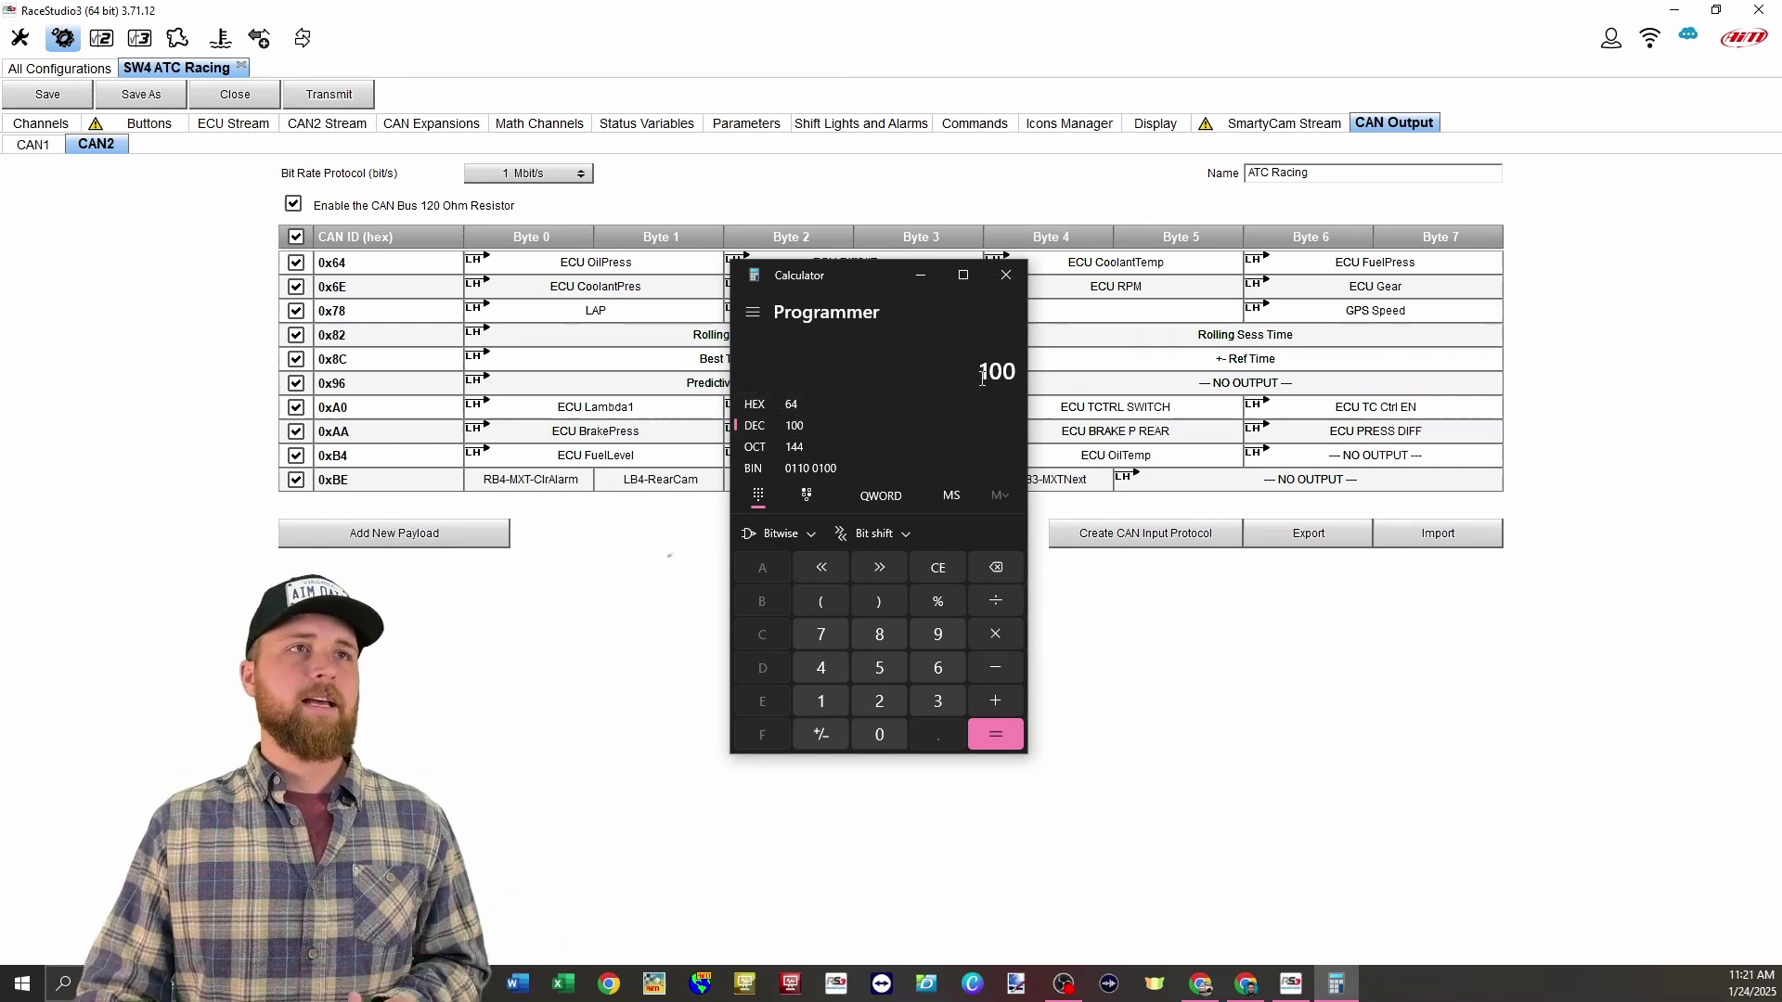
{"action": "type", "text": "110"}
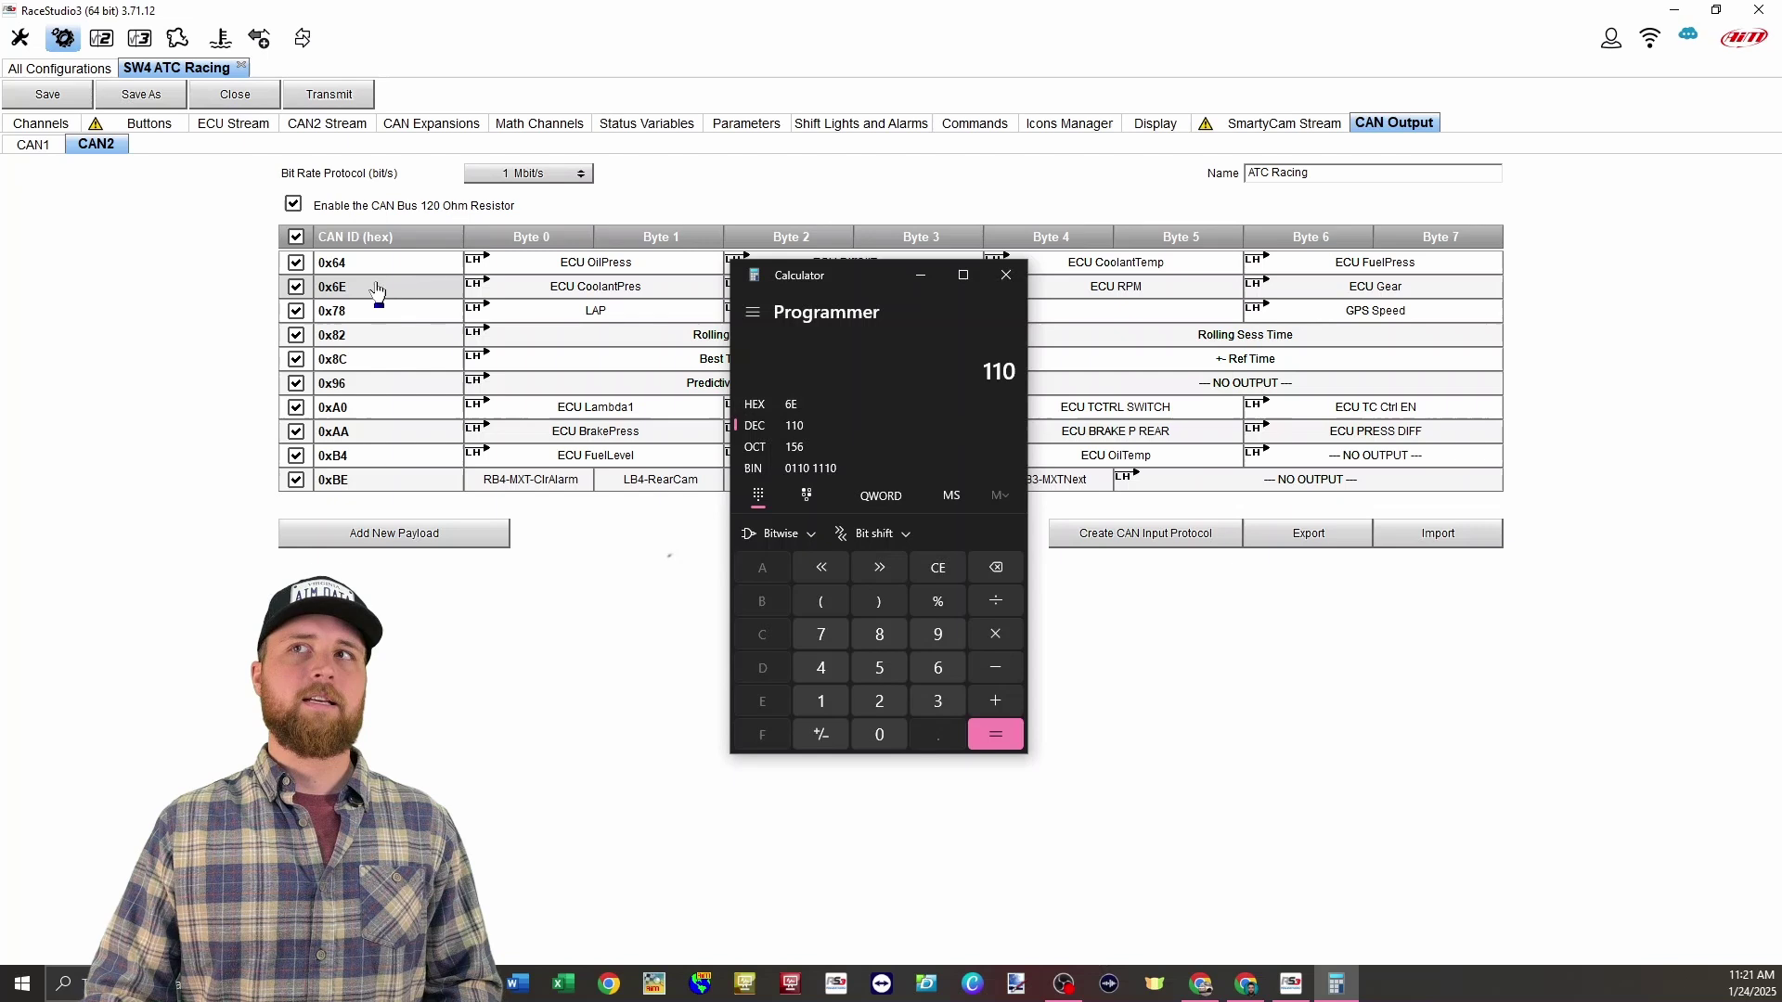
{"action": "type", "text": "120"}
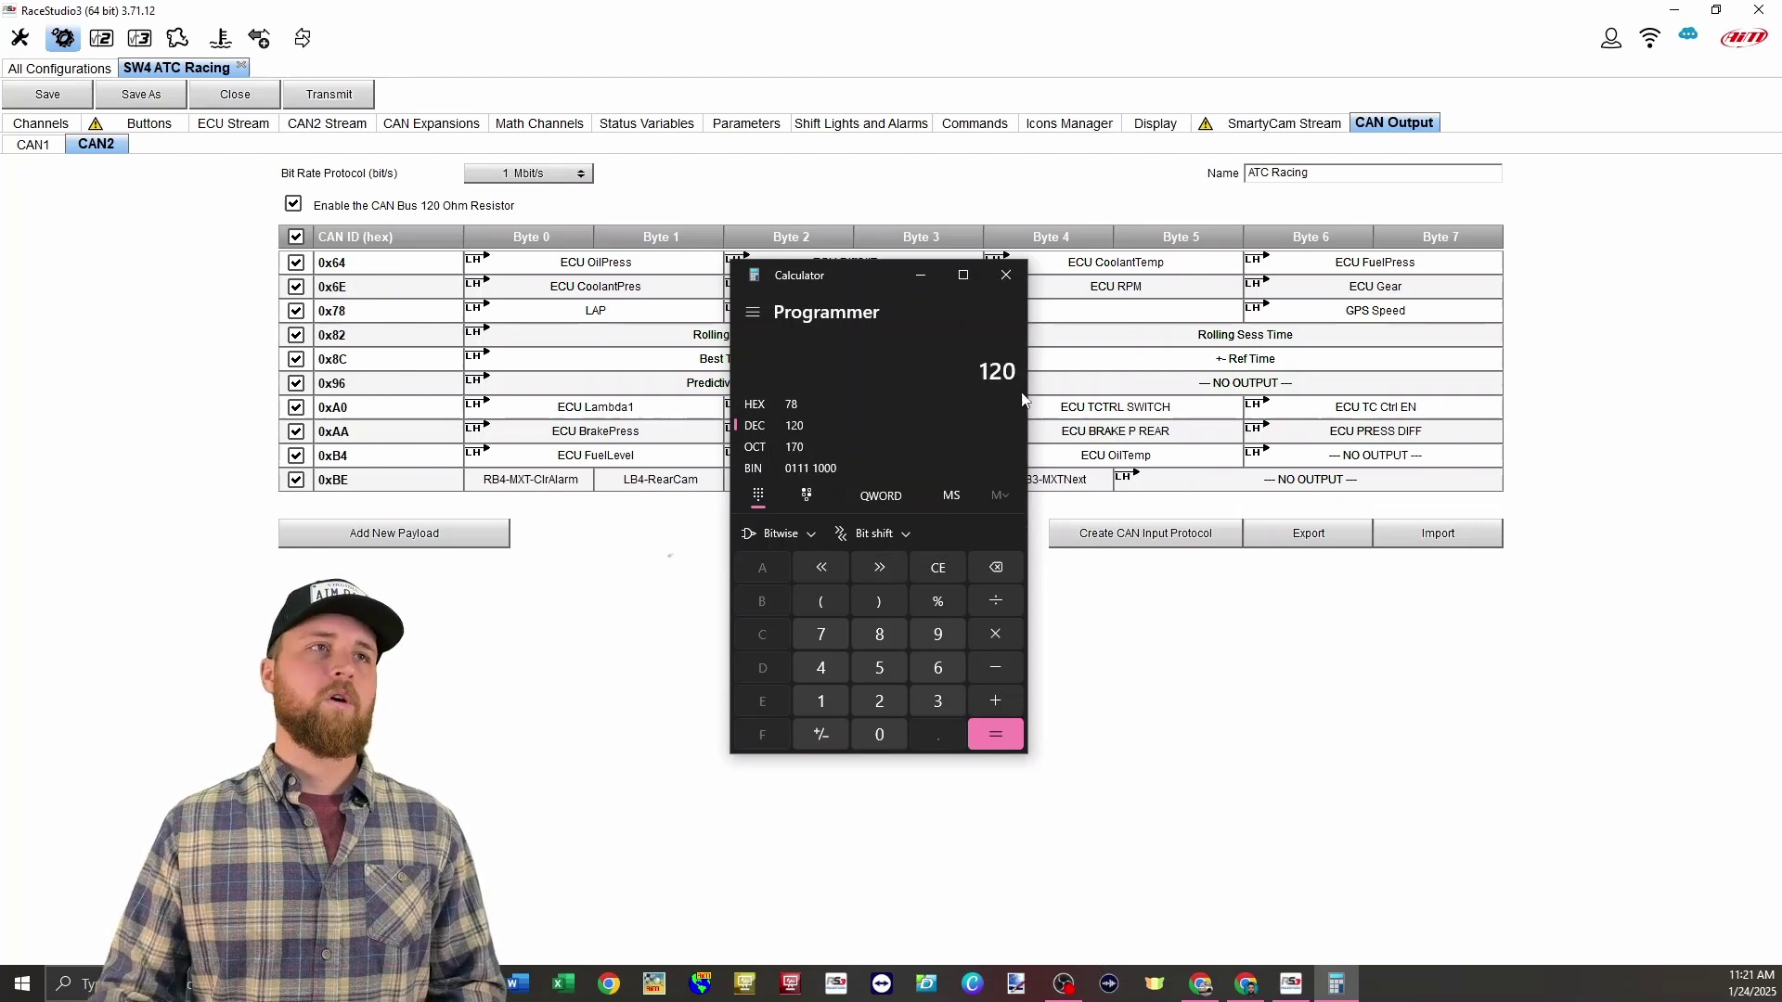
{"action": "left_click", "coordinate": [711, 432]}
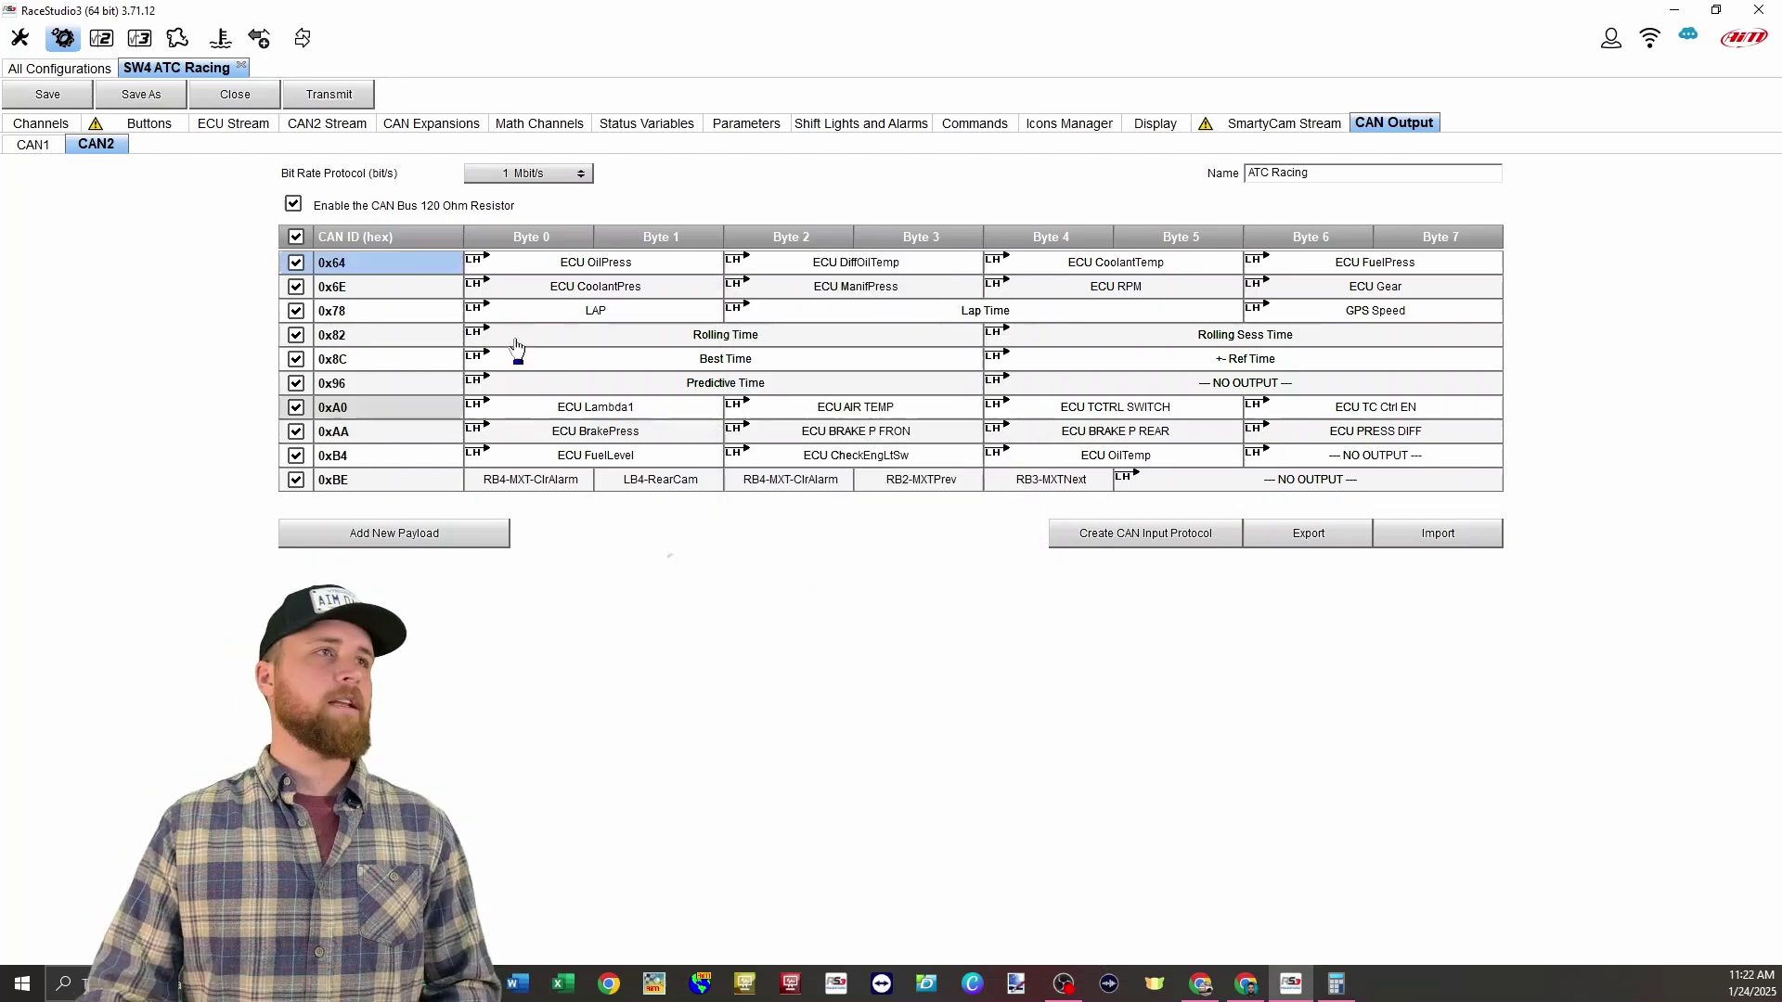
{"action": "double_click", "coordinate": [394, 258]}
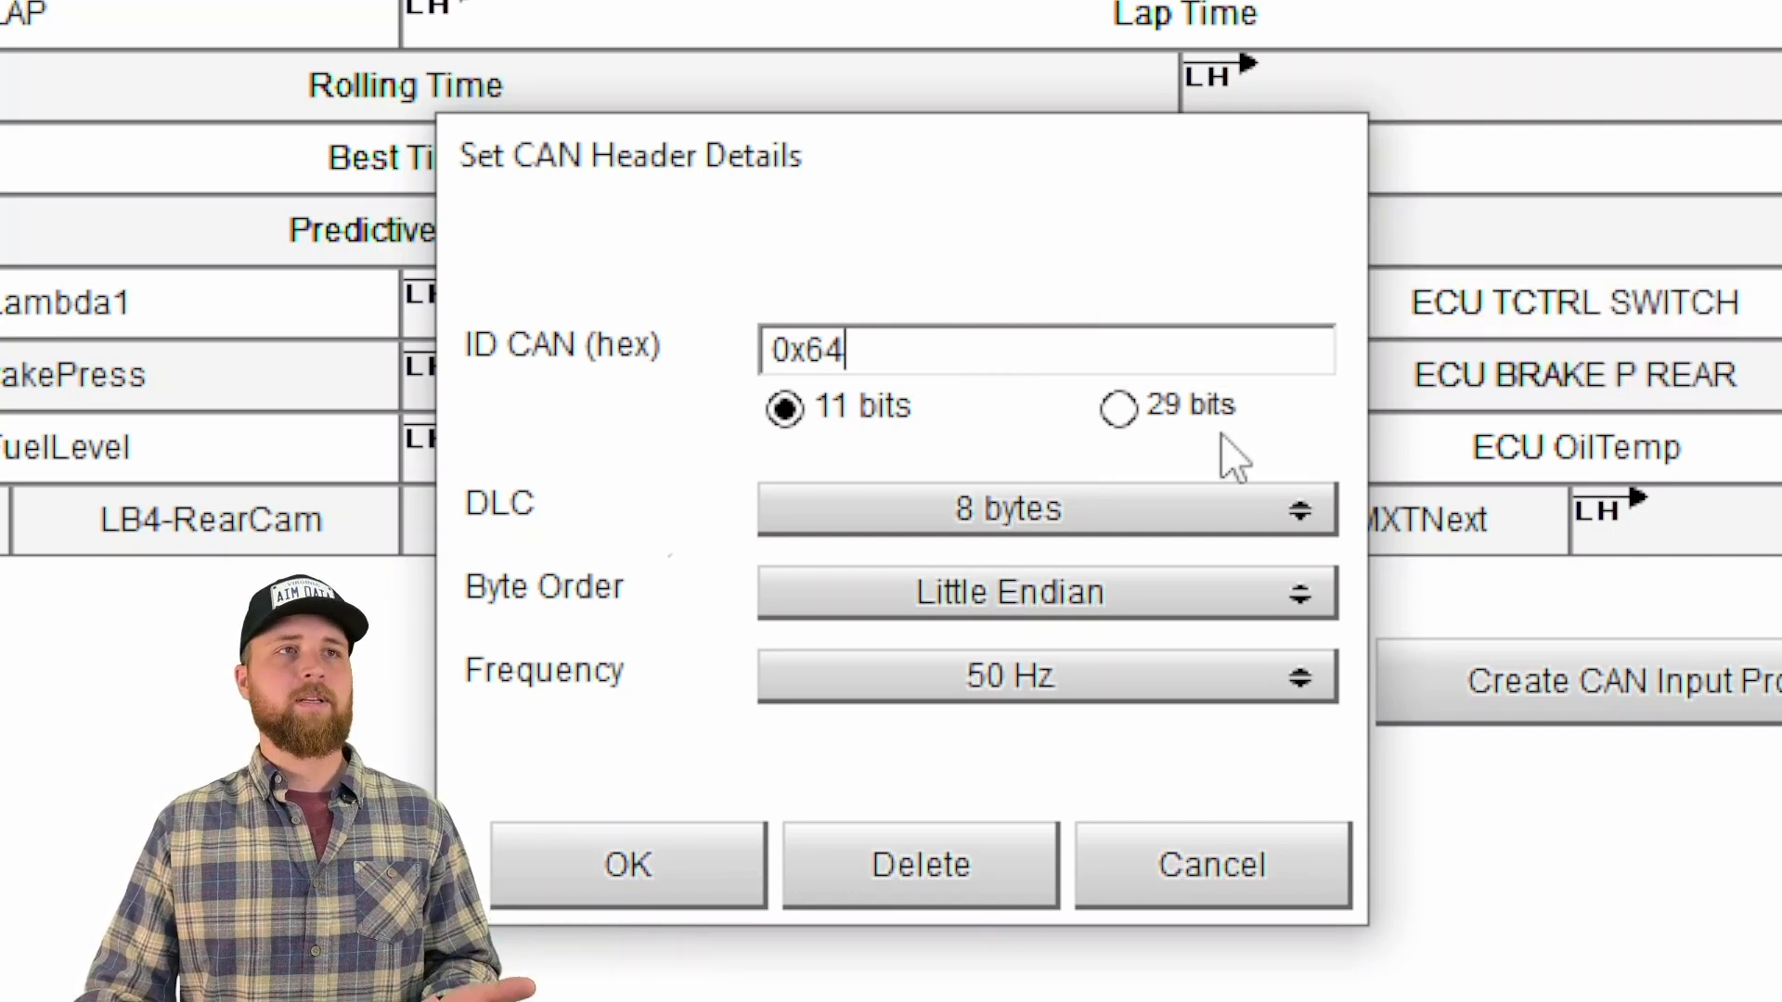
{"action": "left_click", "coordinate": [915, 518]}
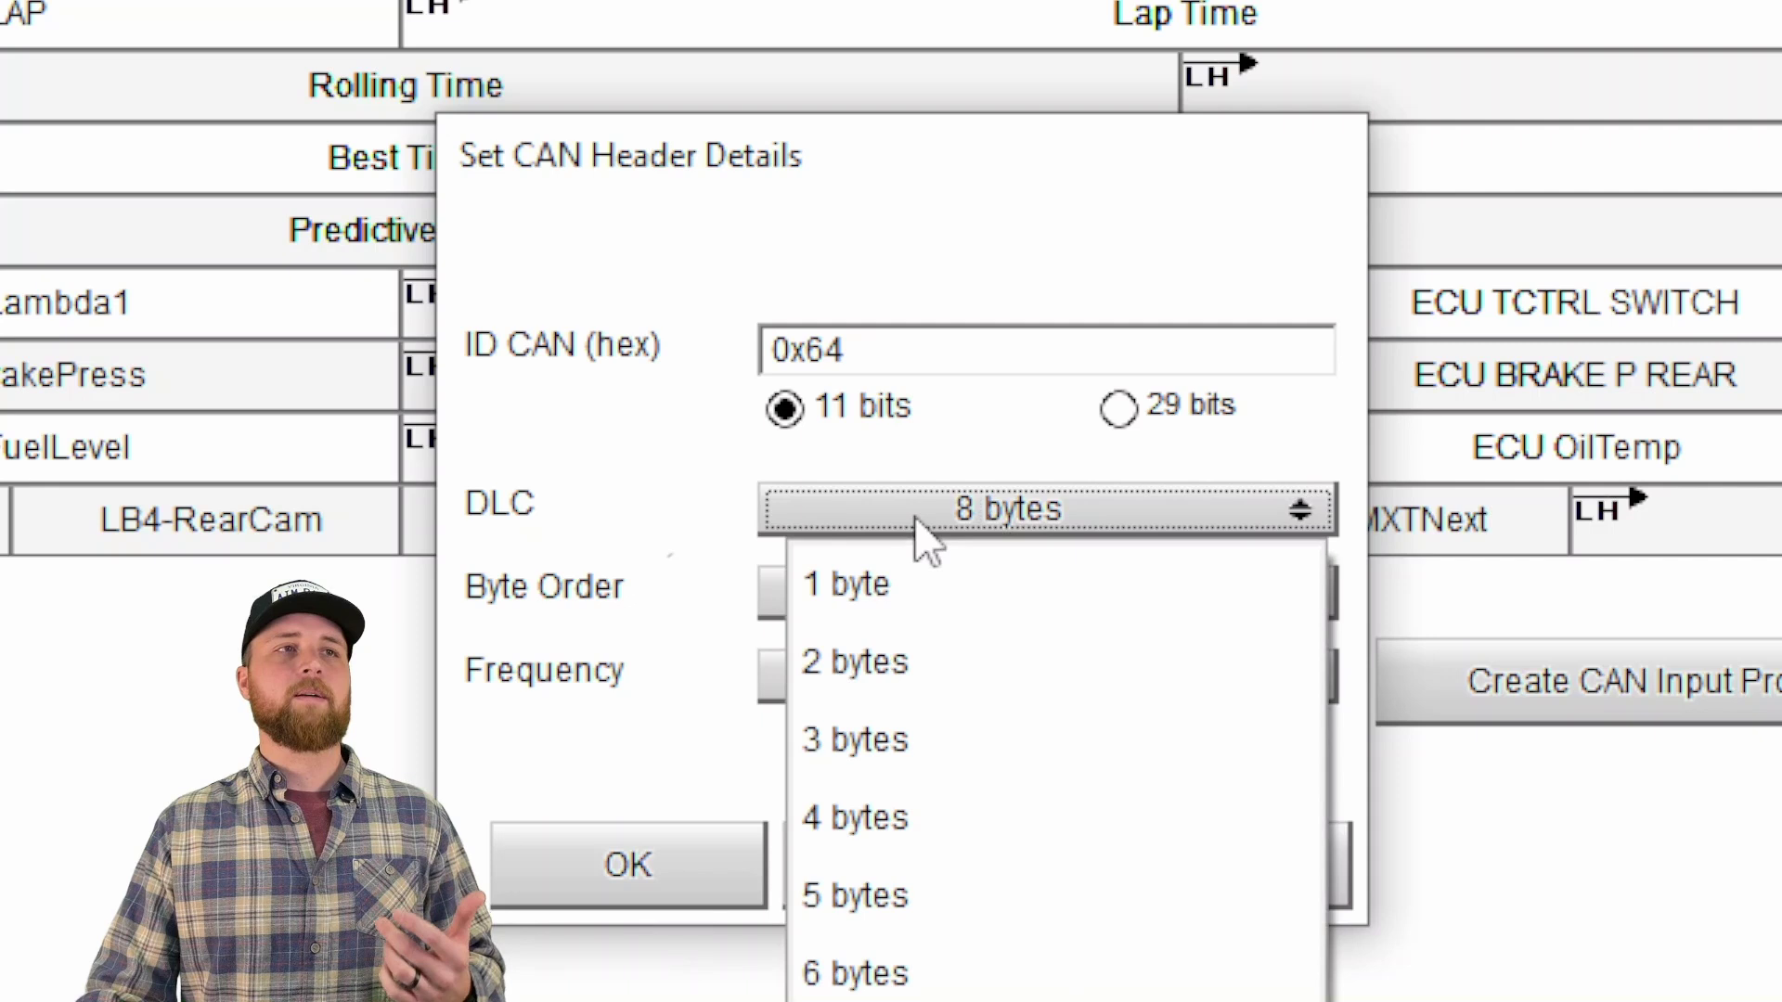
{"action": "left_click", "coordinate": [668, 464]}
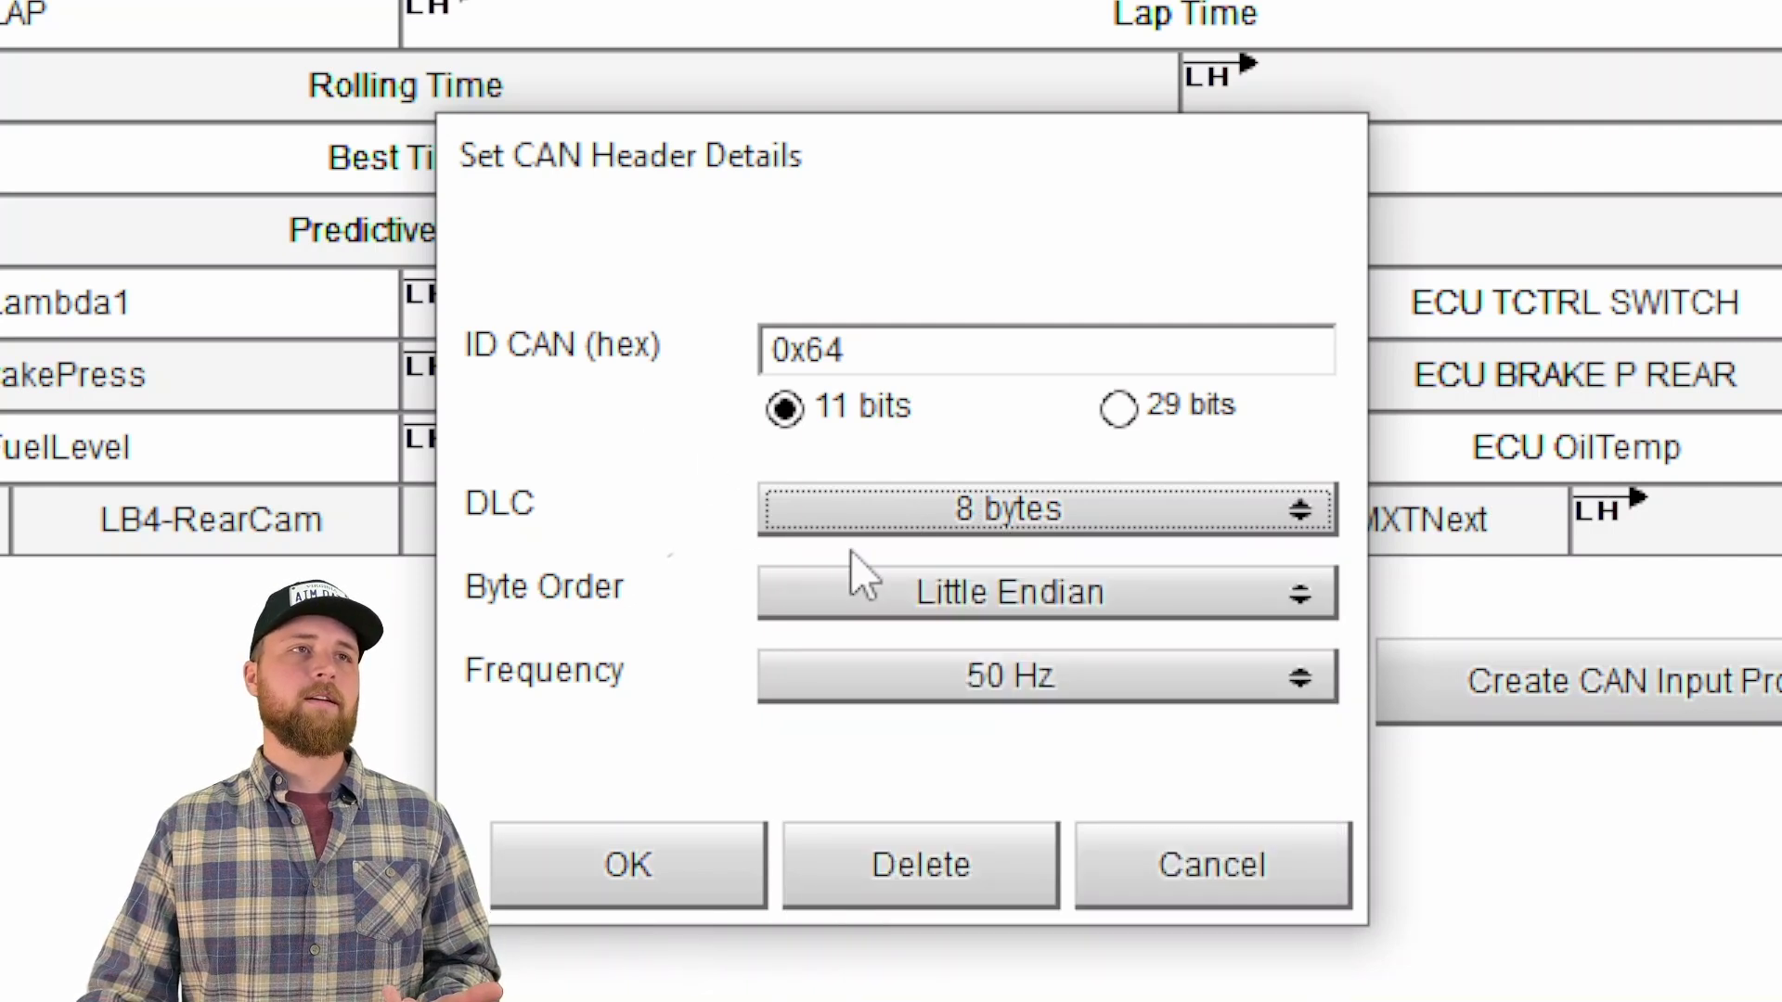
{"action": "left_click", "coordinate": [970, 601]}
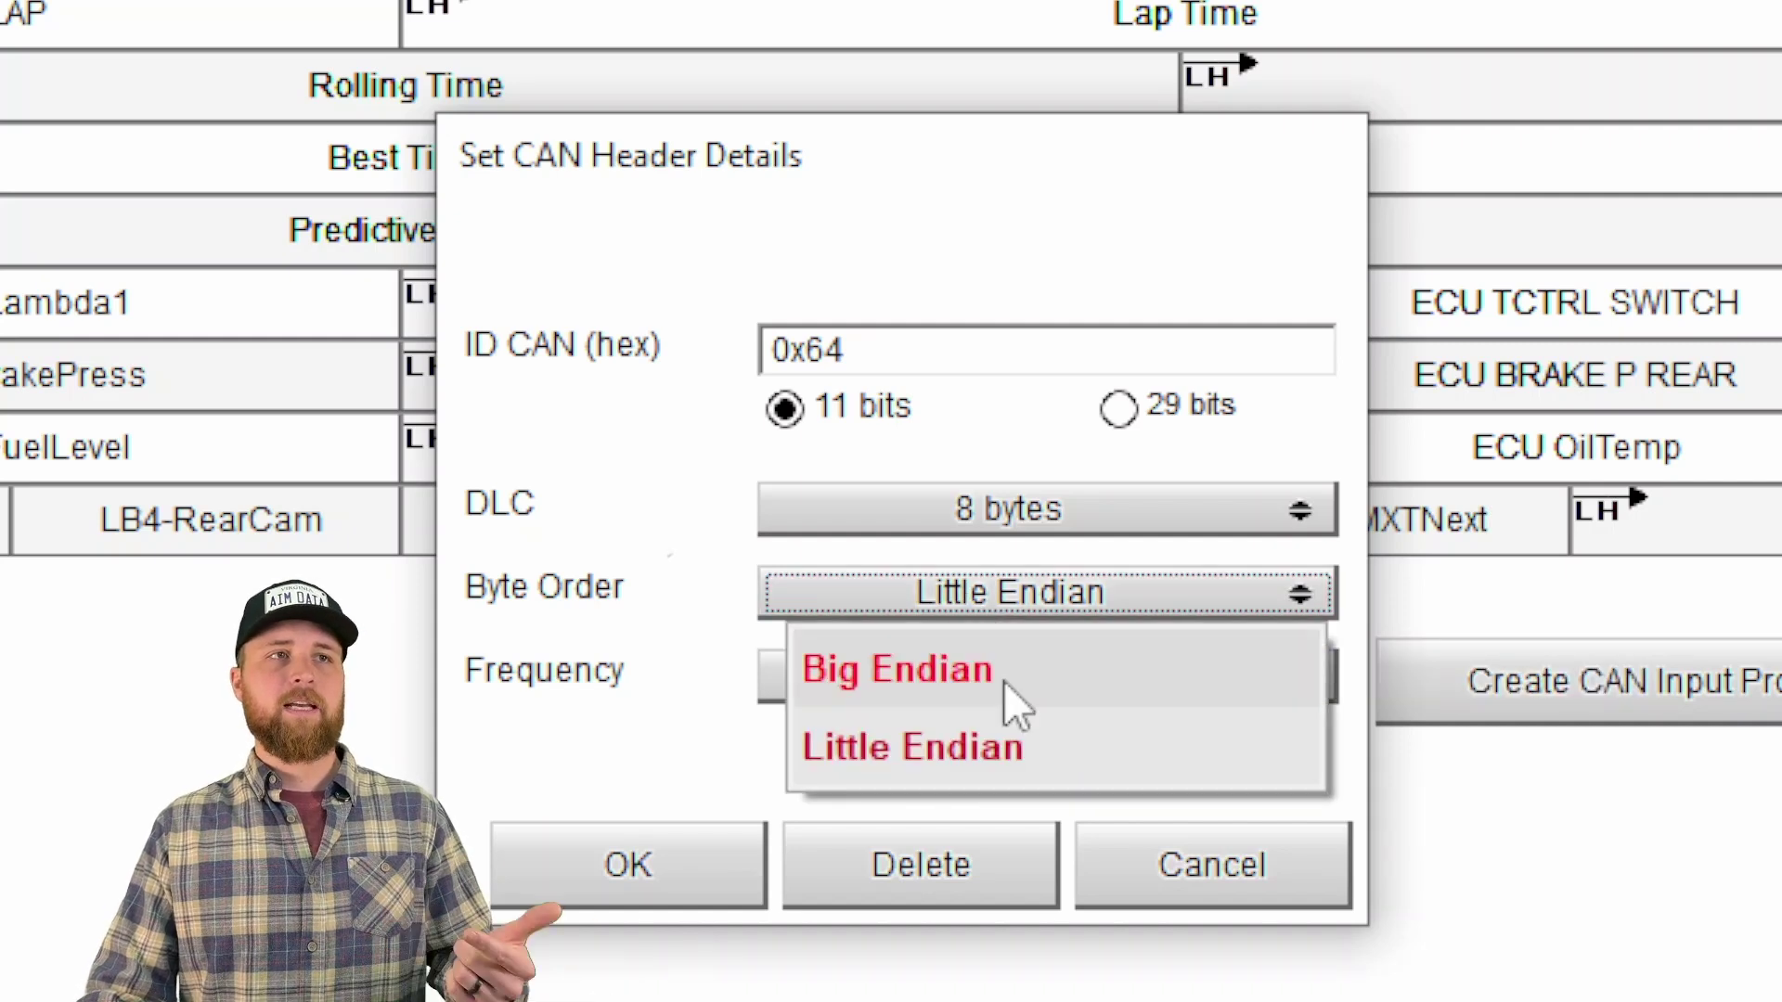
{"action": "left_click", "coordinate": [728, 676]}
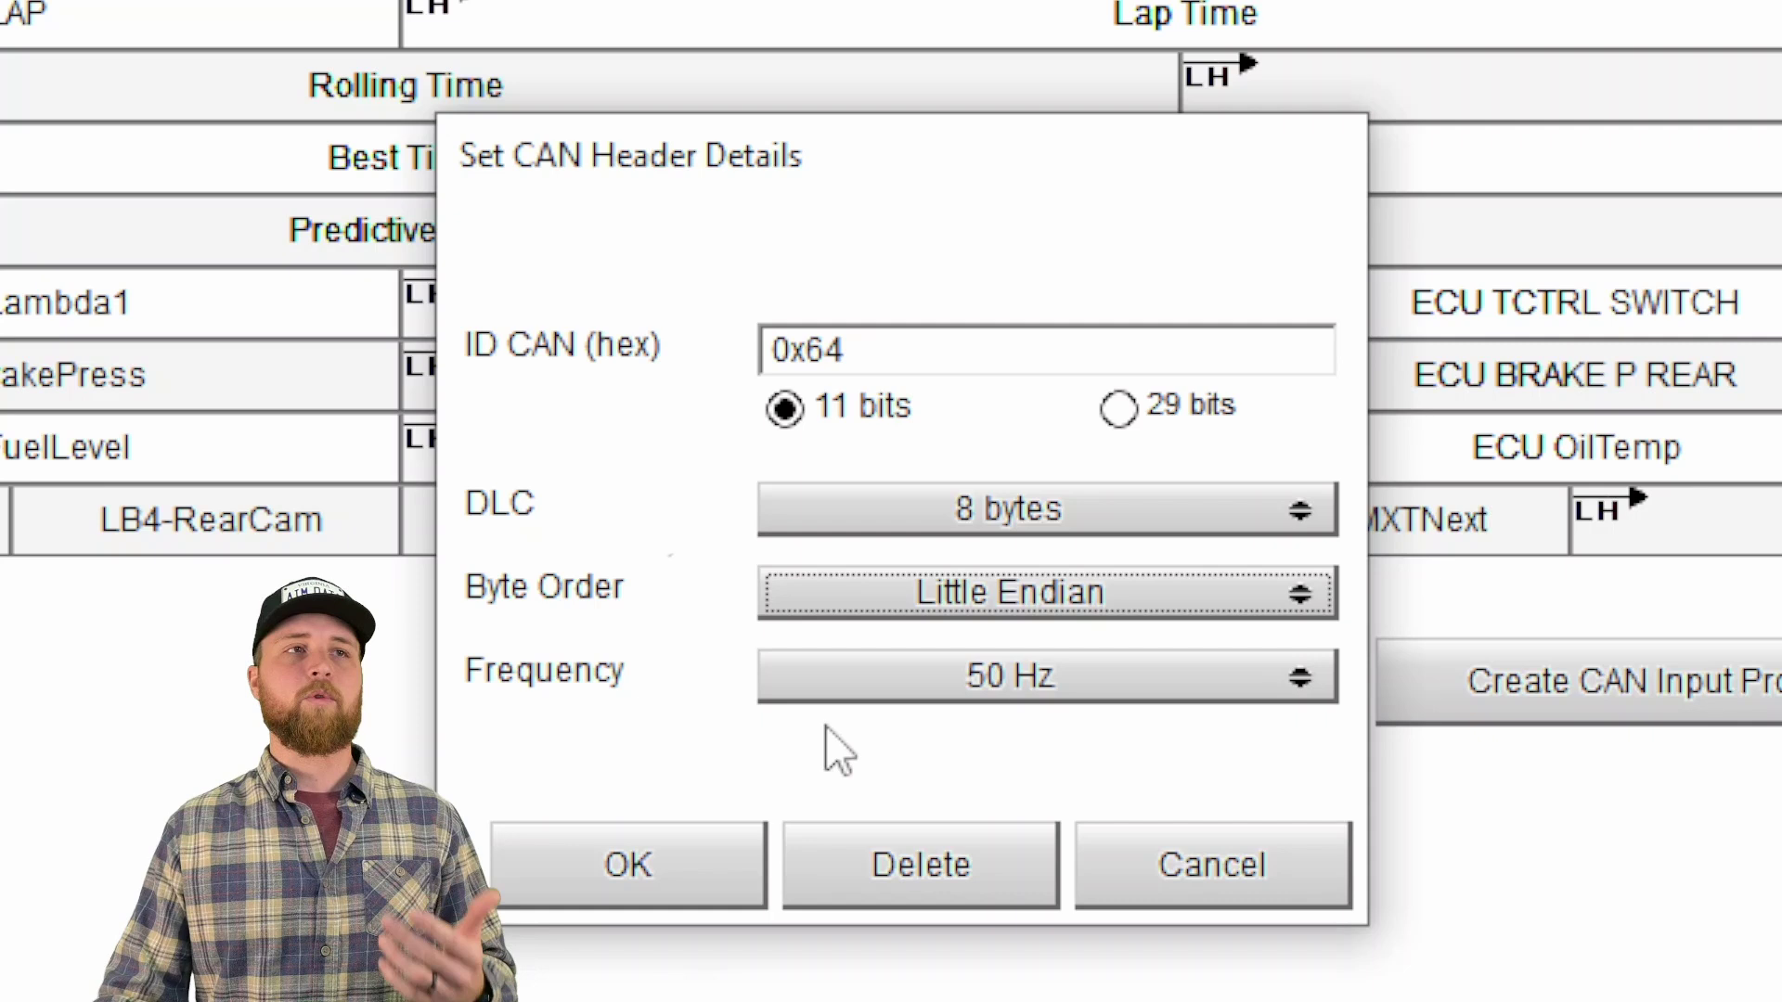
{"action": "left_click", "coordinate": [985, 691]}
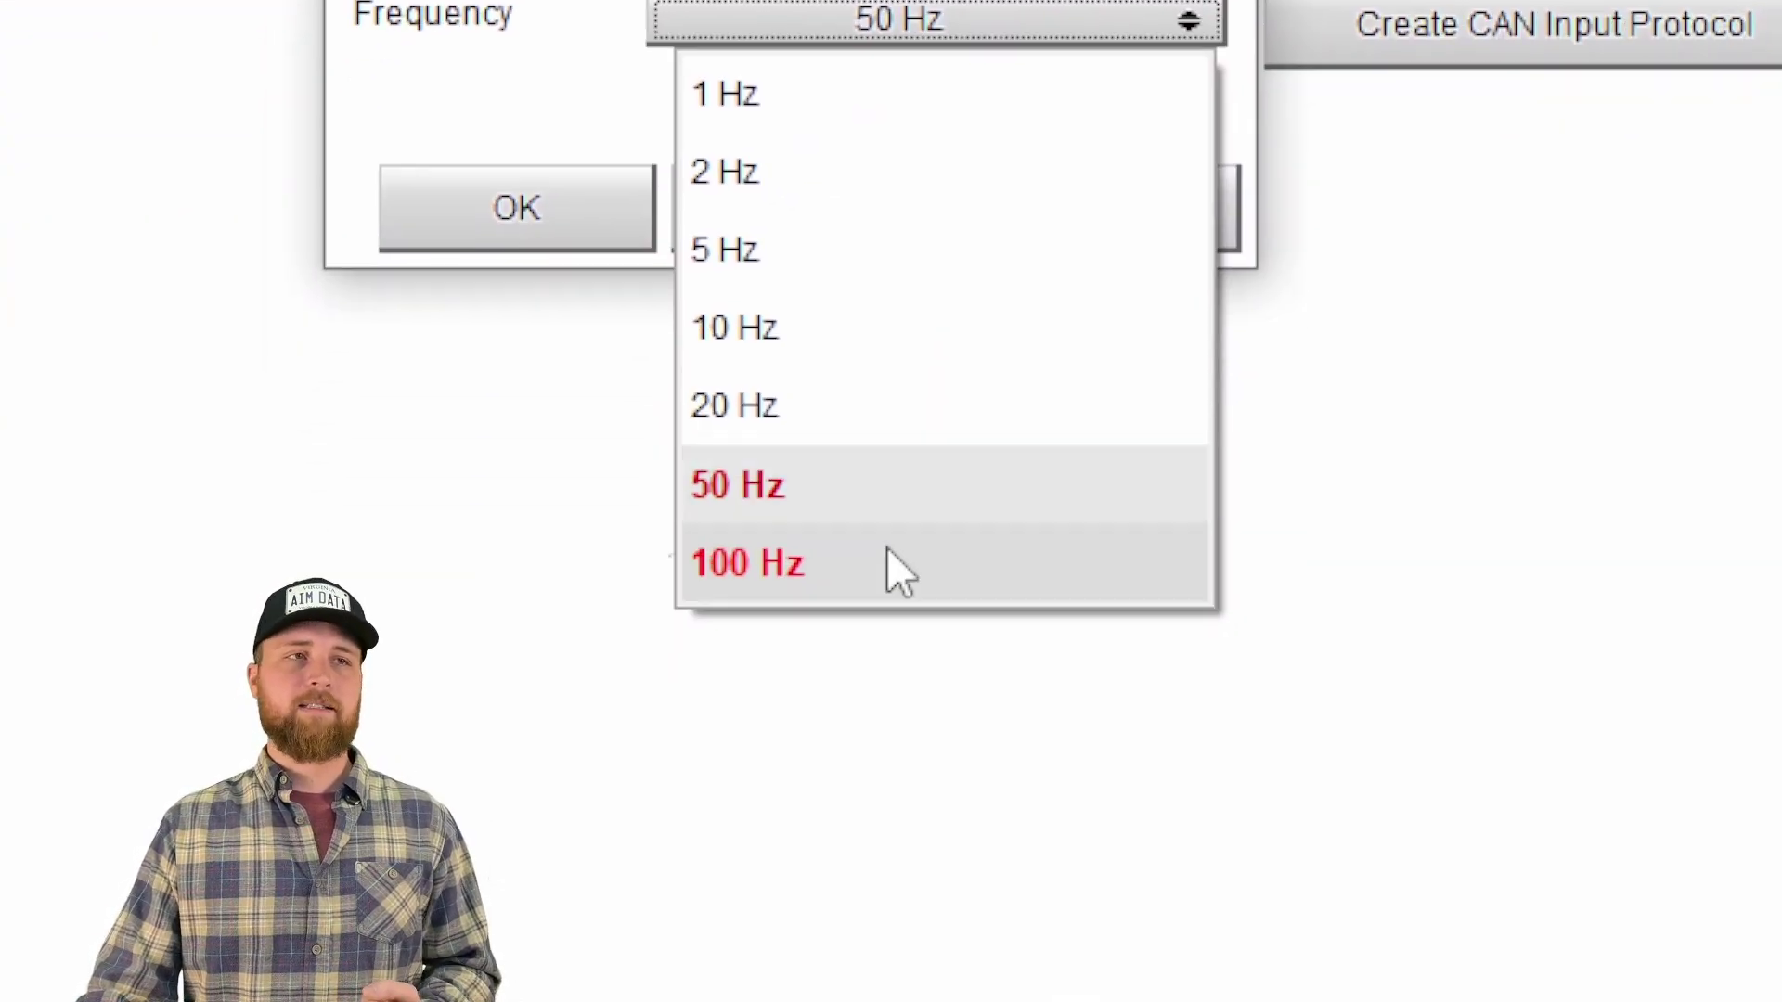
{"action": "left_click", "coordinate": [899, 564]}
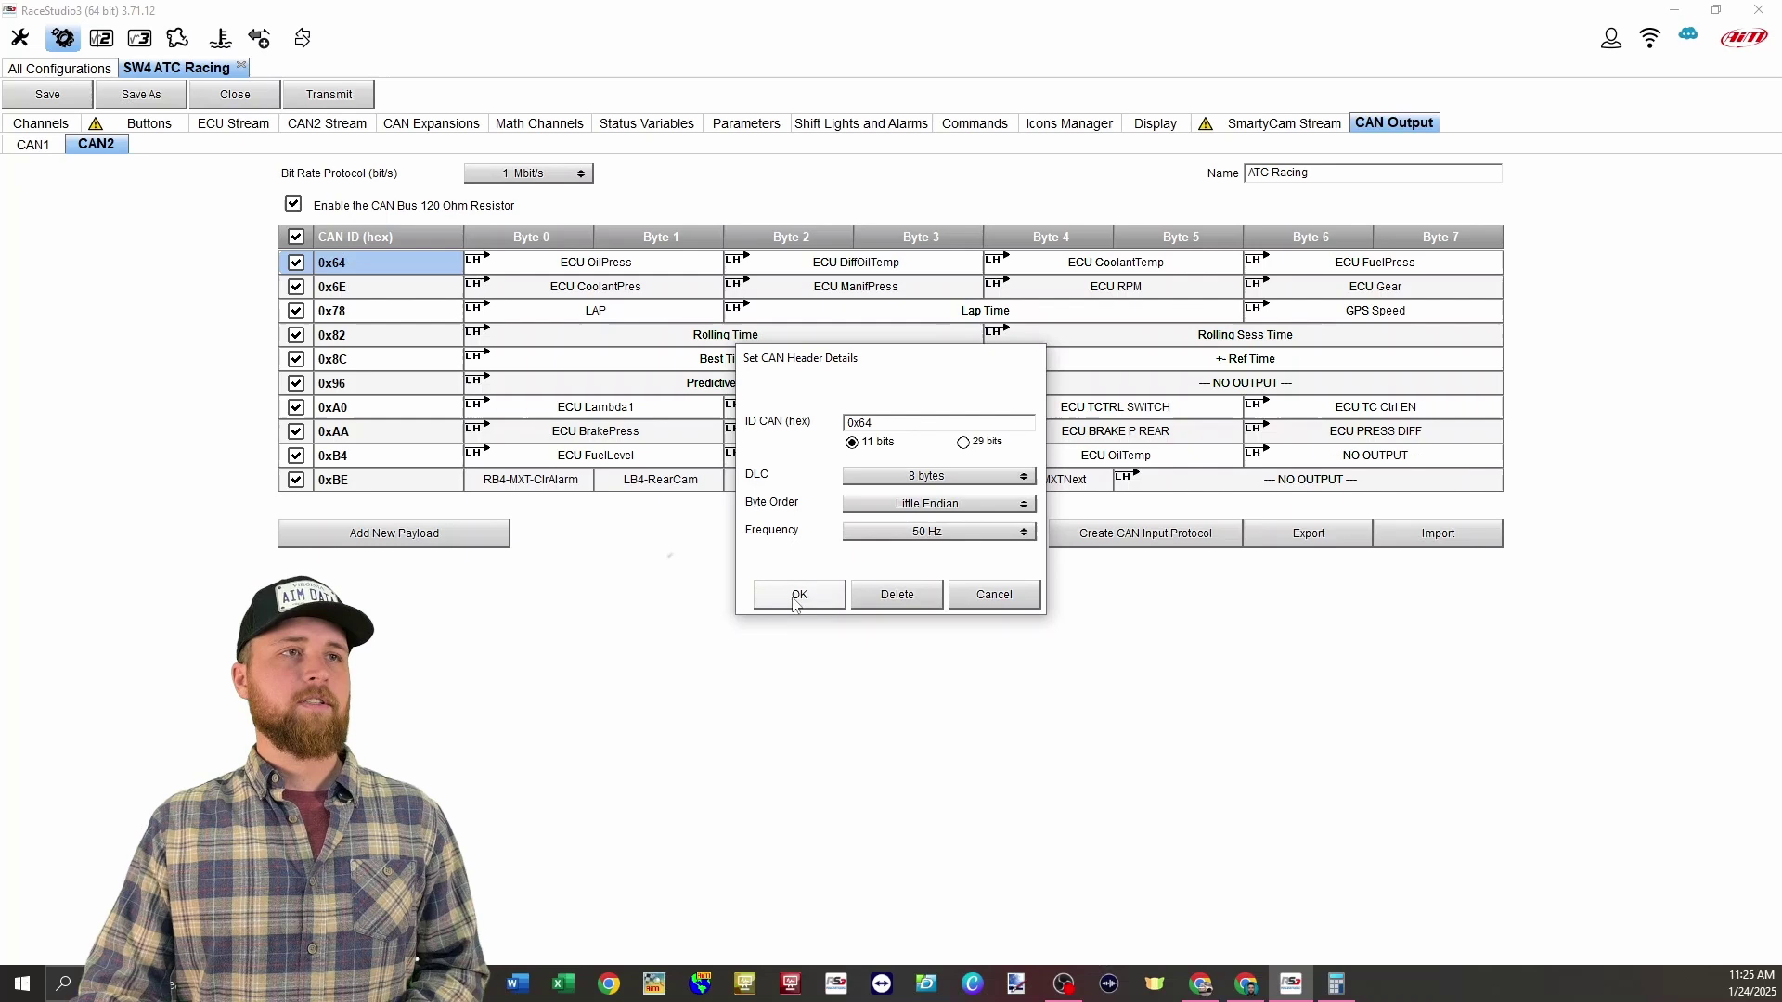
{"action": "left_click", "coordinate": [797, 595]}
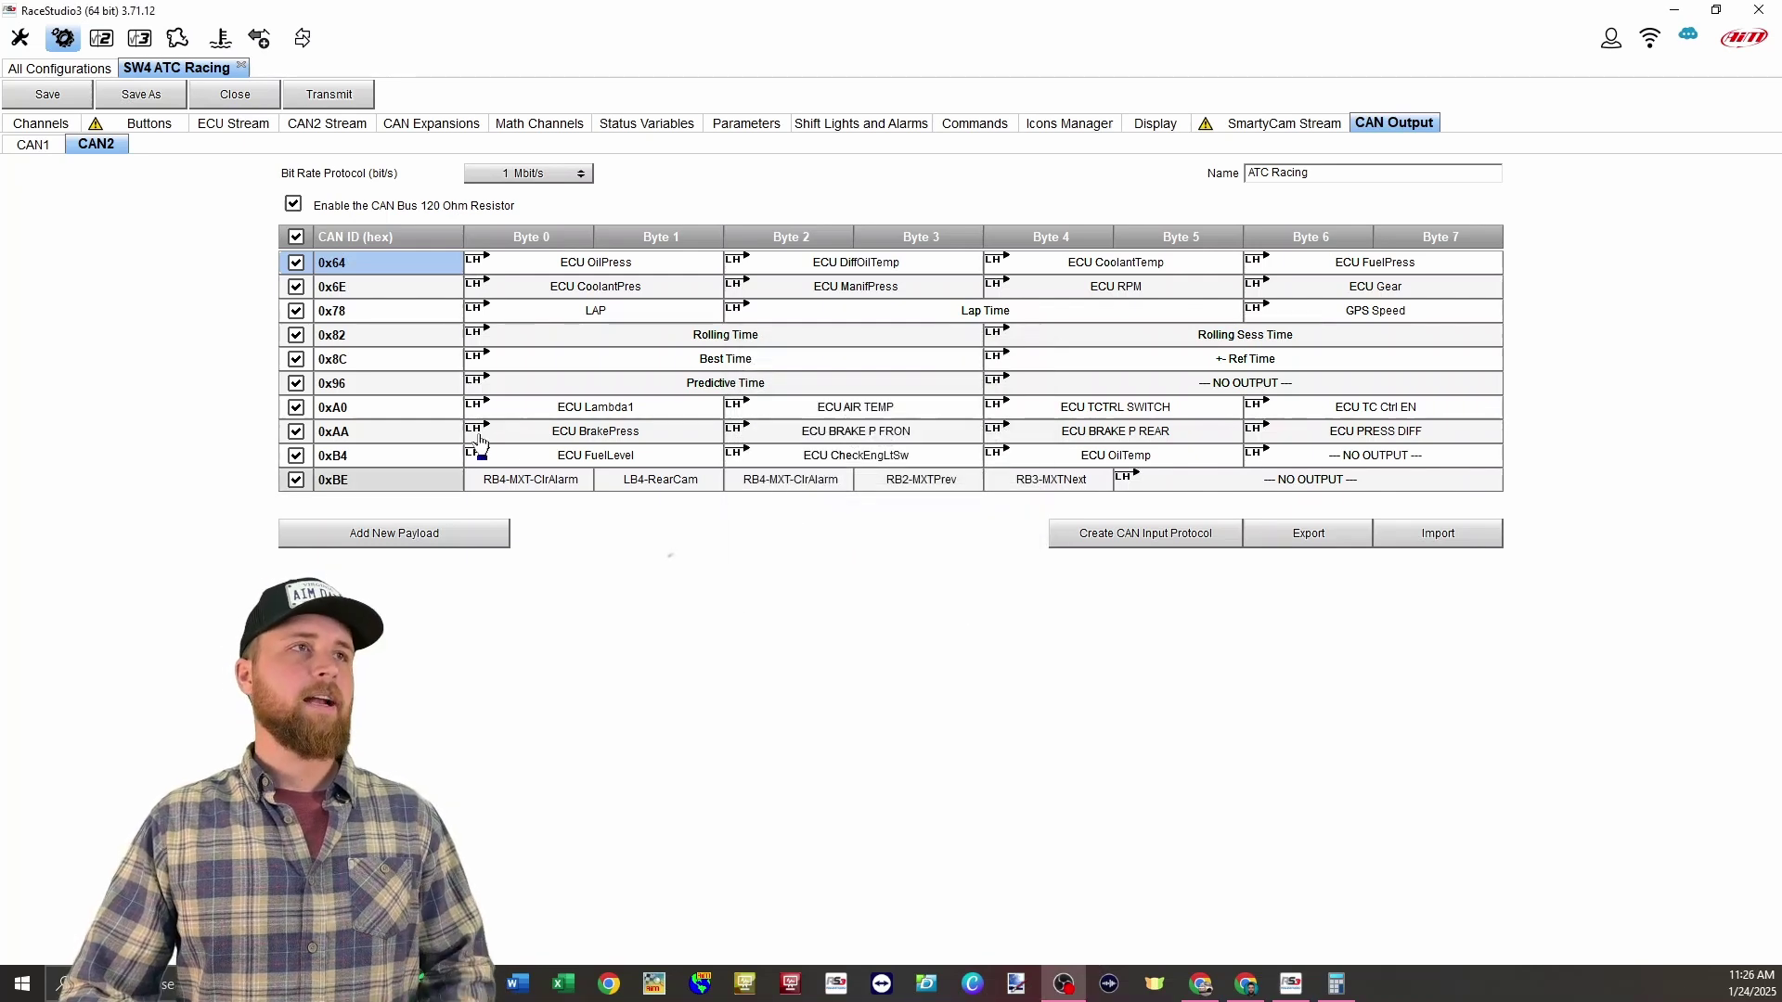
In the 0x64 payload details, try static and counter types, then keep ECU OilPress as the channel
{"action": "double_click", "coordinate": [532, 267]}
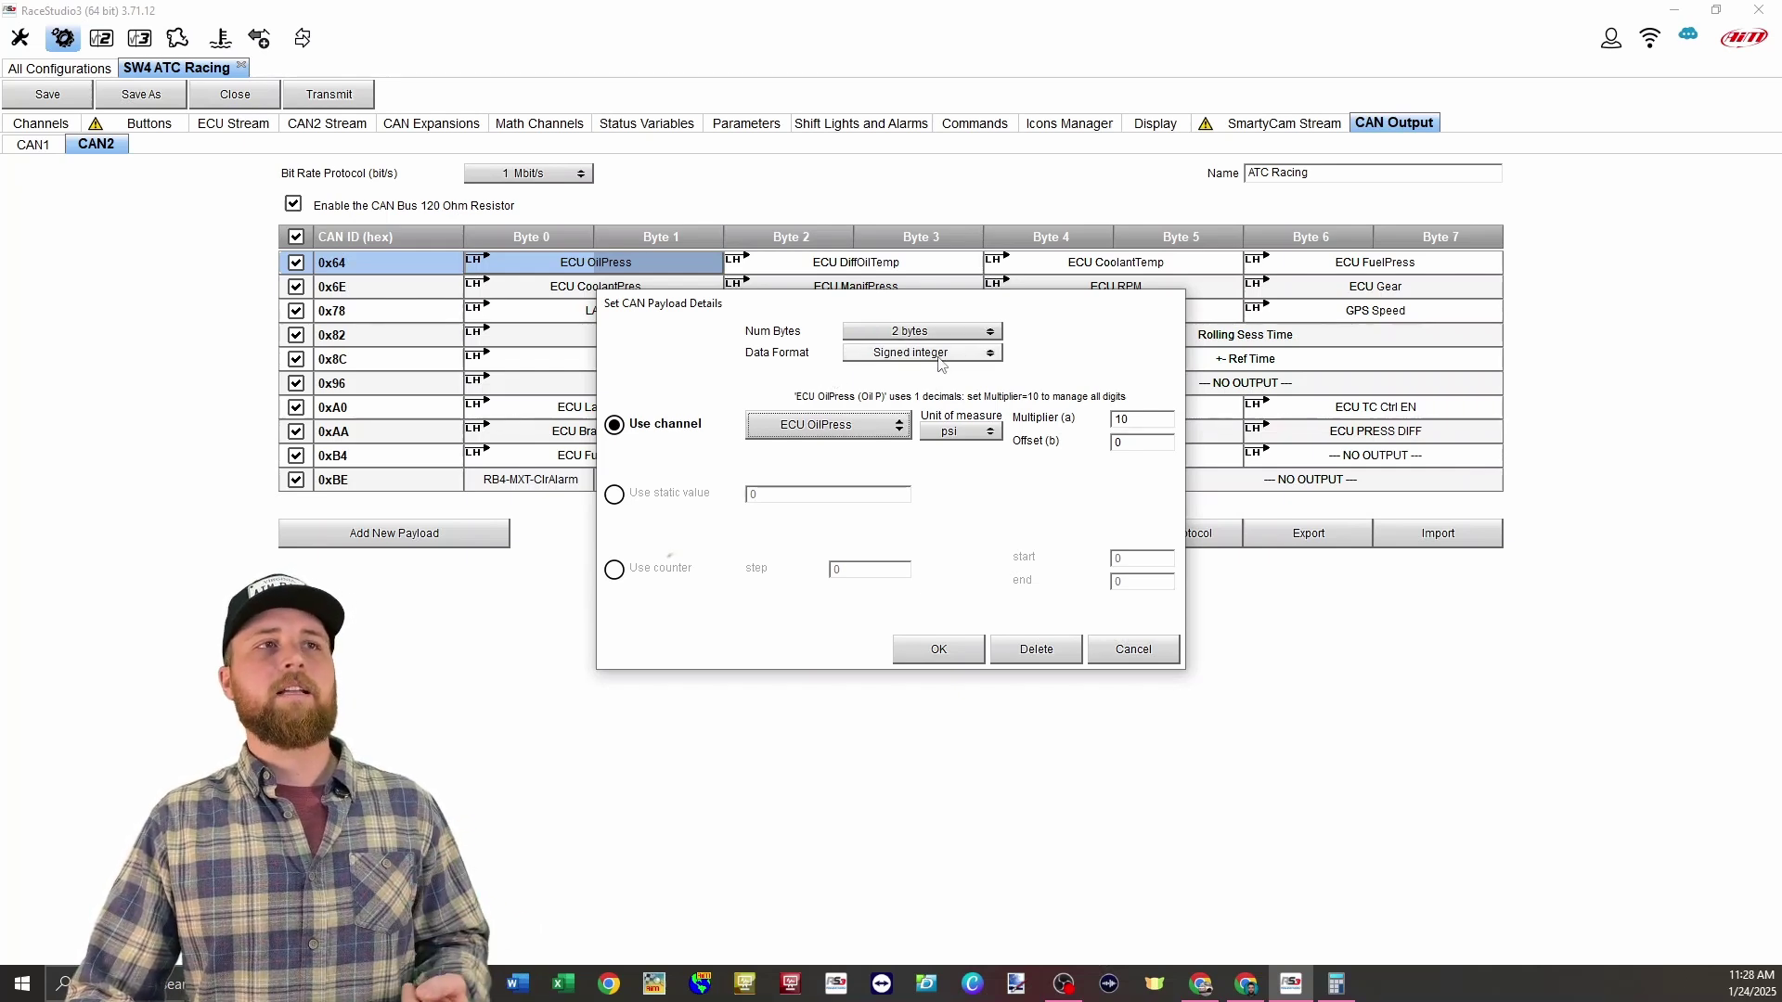
{"action": "left_click", "coordinate": [614, 493]}
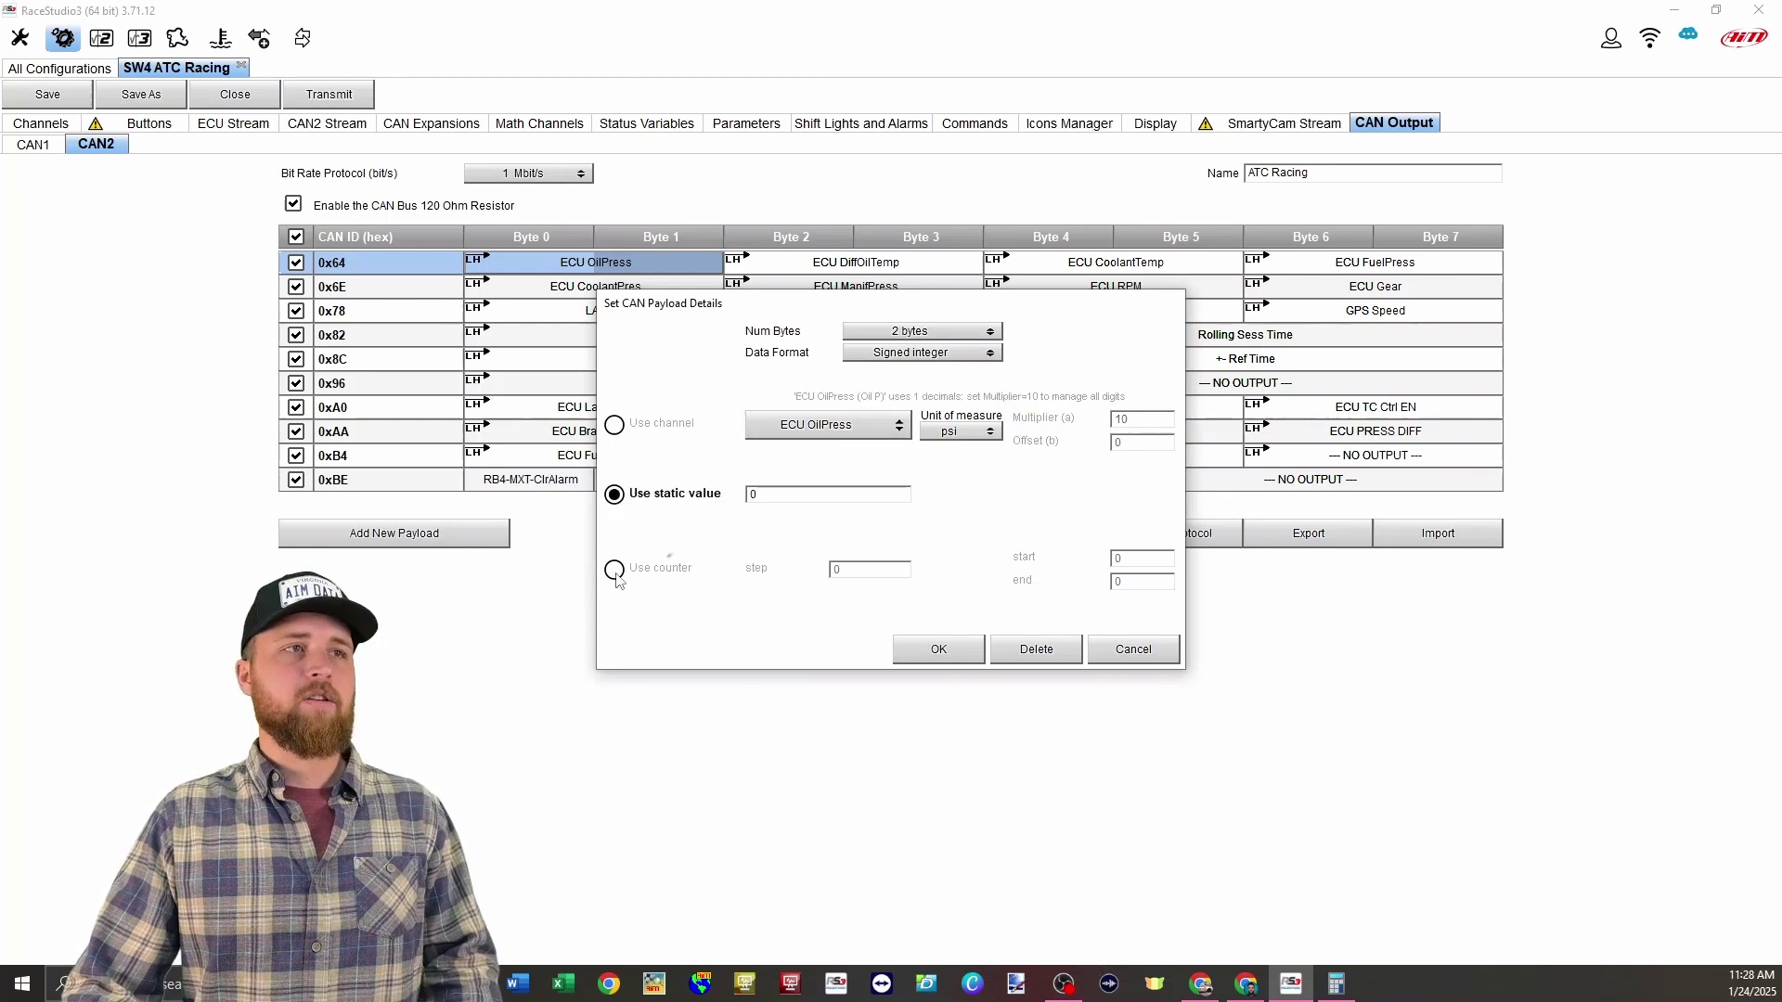
{"action": "left_click", "coordinate": [615, 571]}
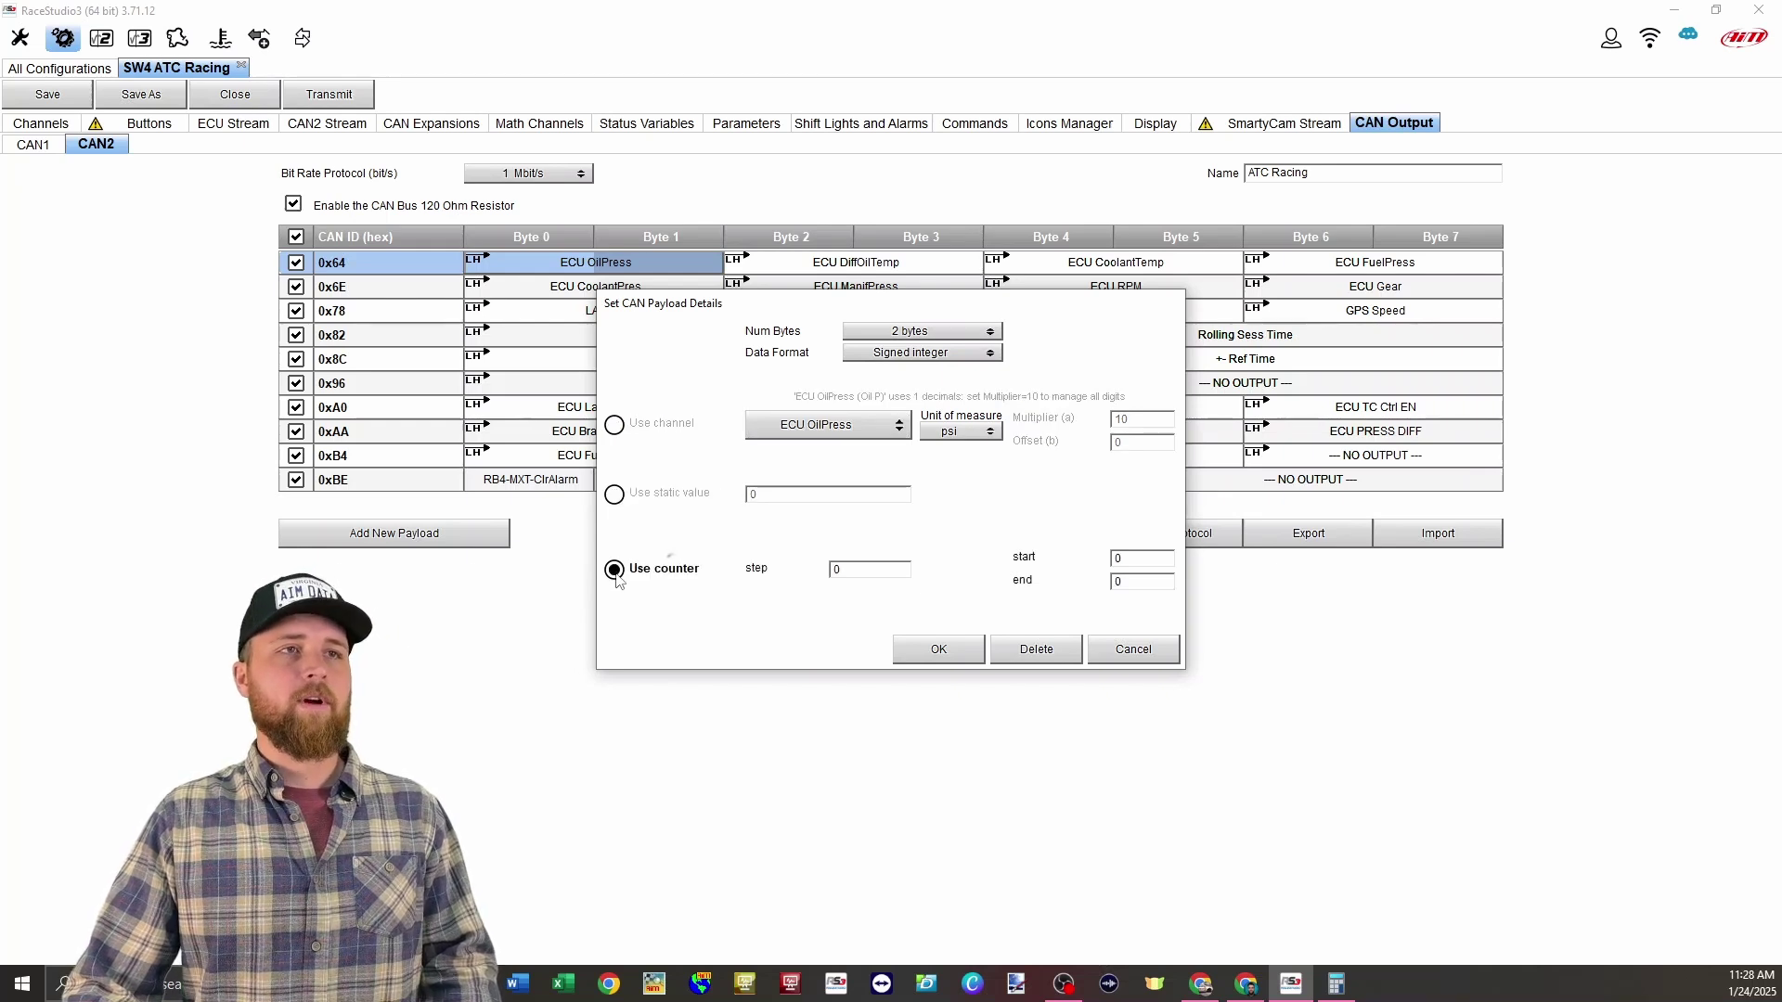
{"action": "left_click", "coordinate": [618, 429]}
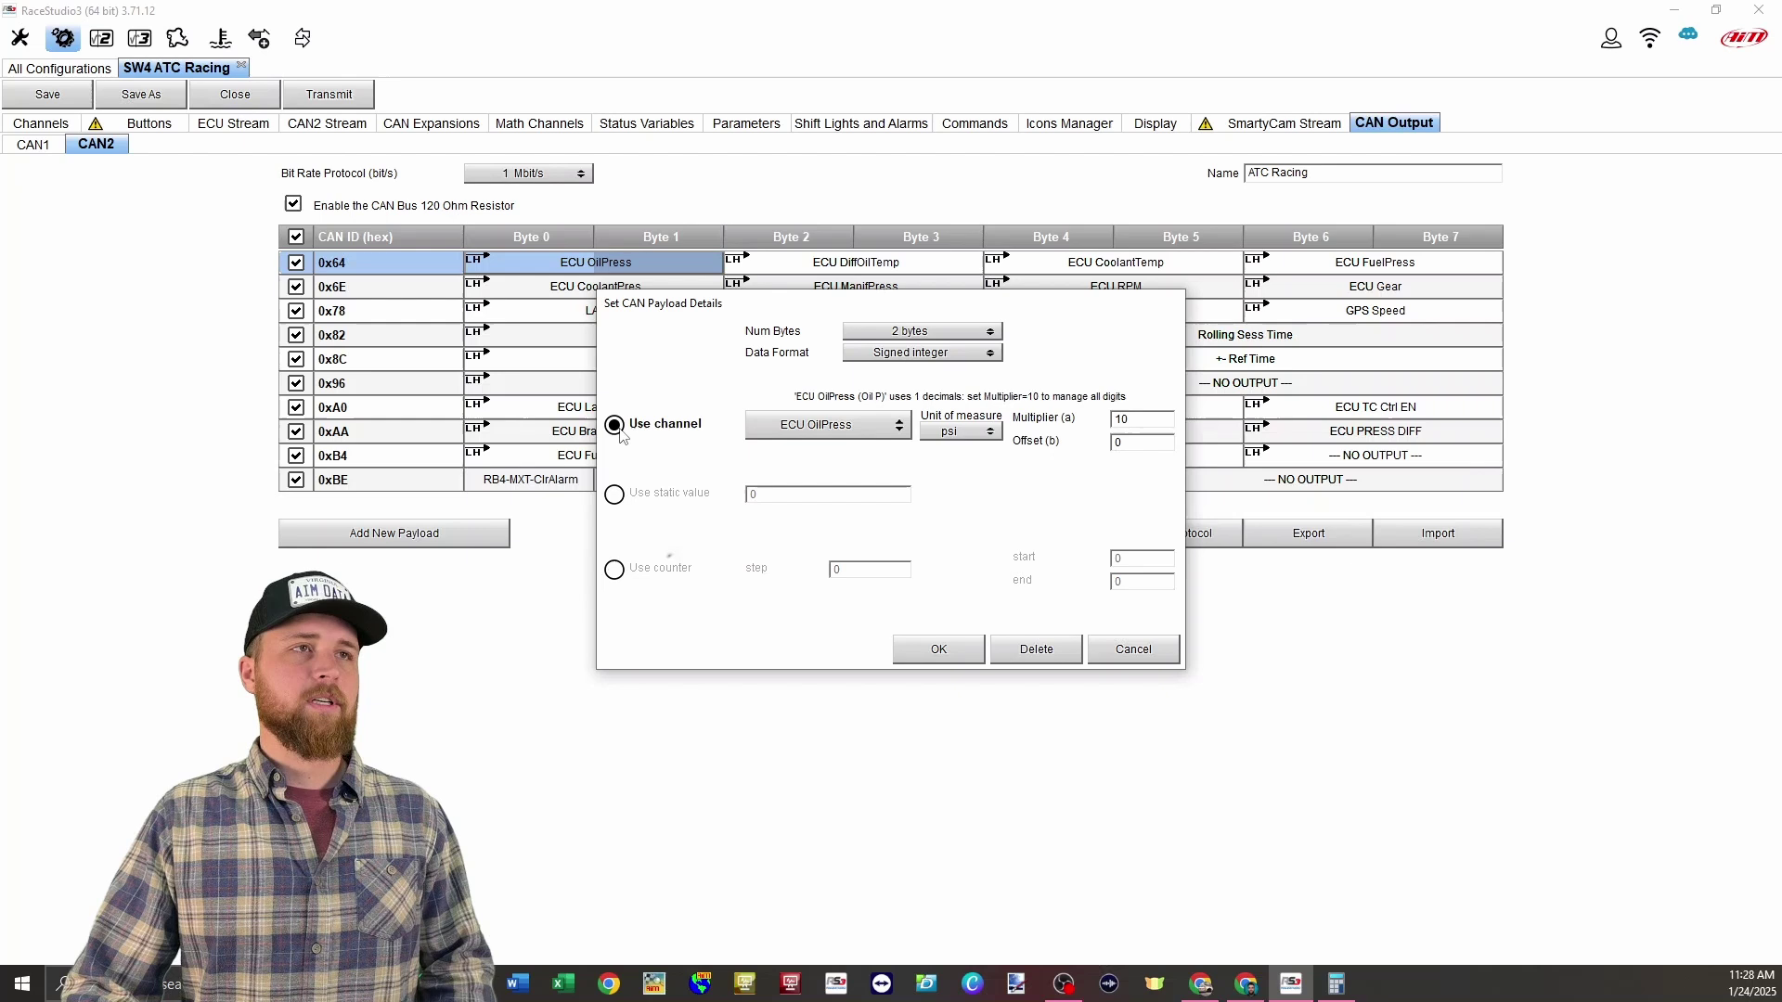
{"action": "left_click", "coordinate": [837, 433]}
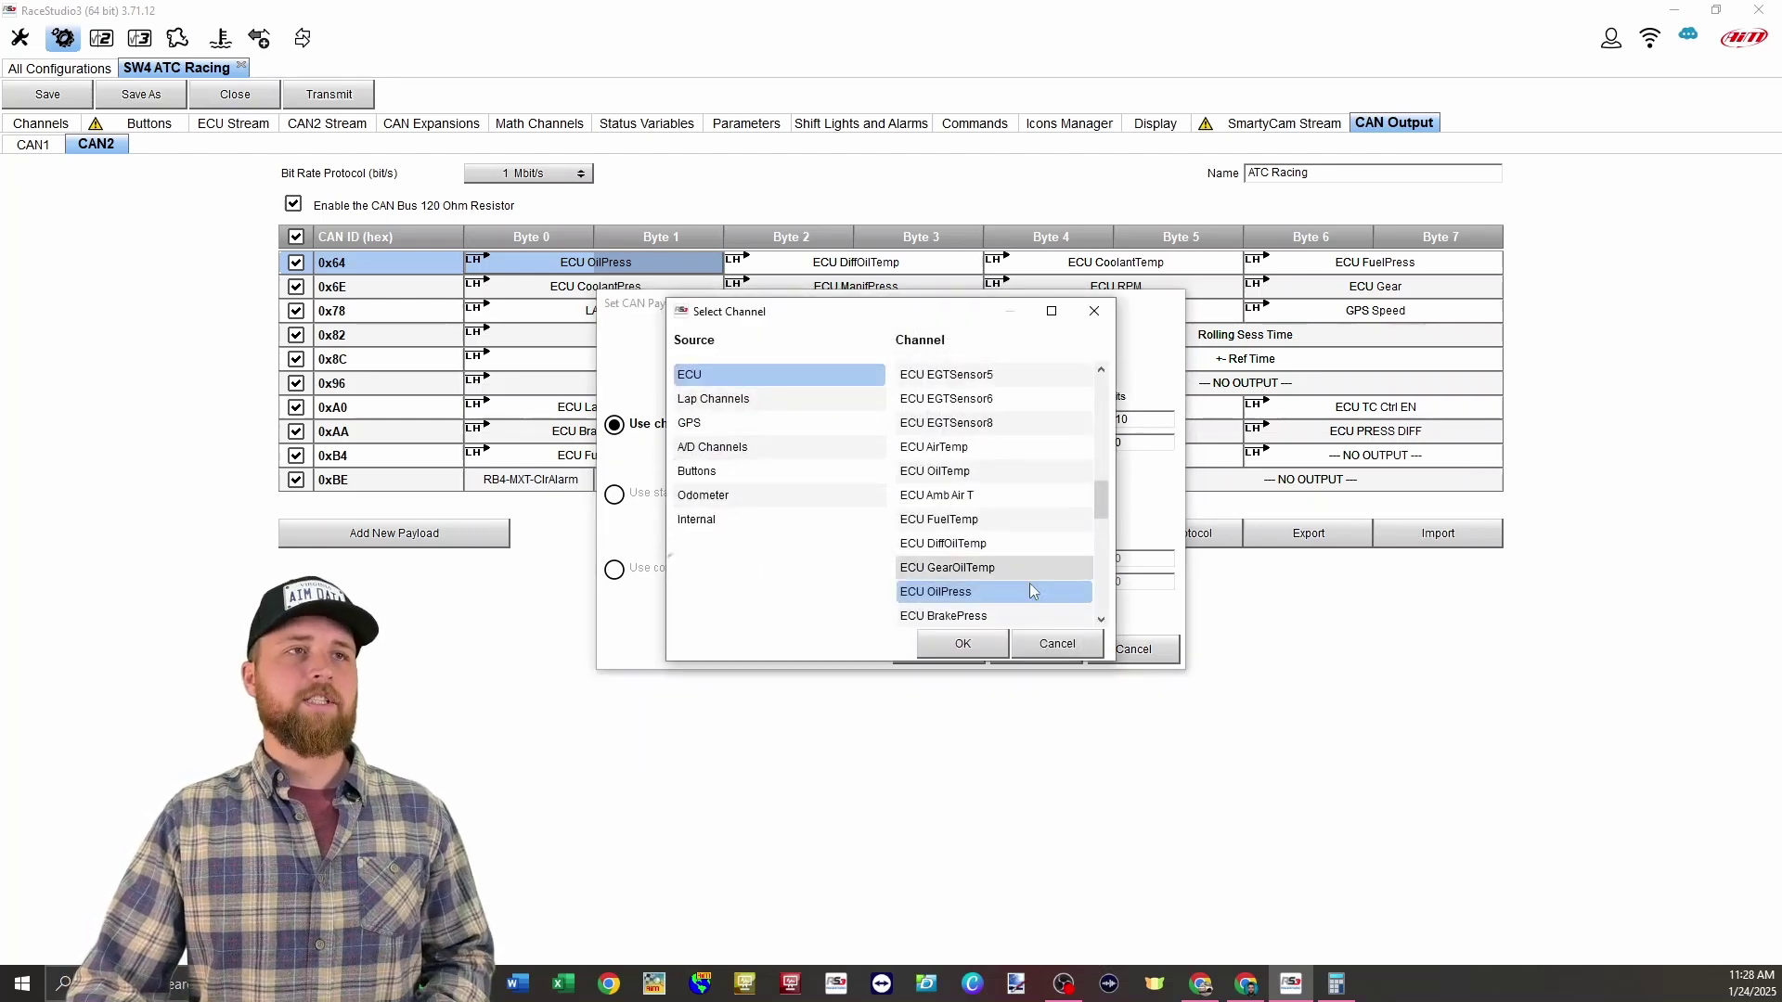
{"action": "left_click", "coordinate": [963, 644]}
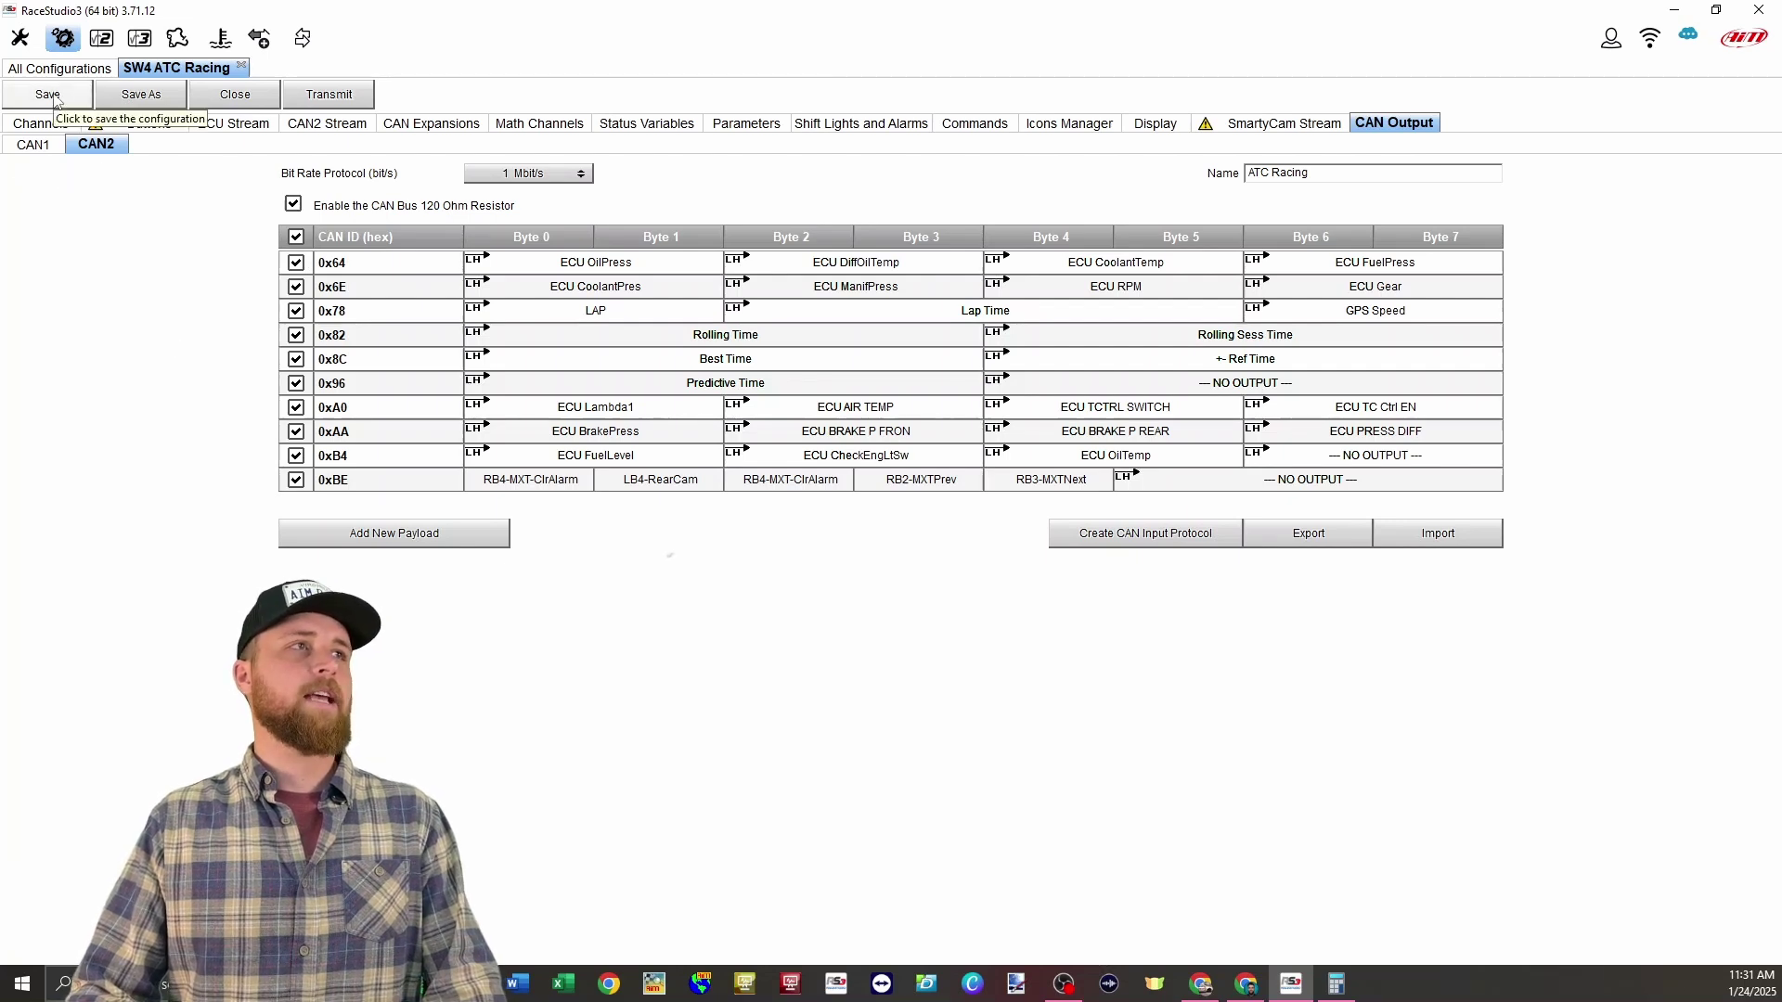
Open the New Custom CAN Protocol dialog from the CAN2 outputs, preset to ECU at 1 Mbit/sec
{"action": "left_click", "coordinate": [334, 96]}
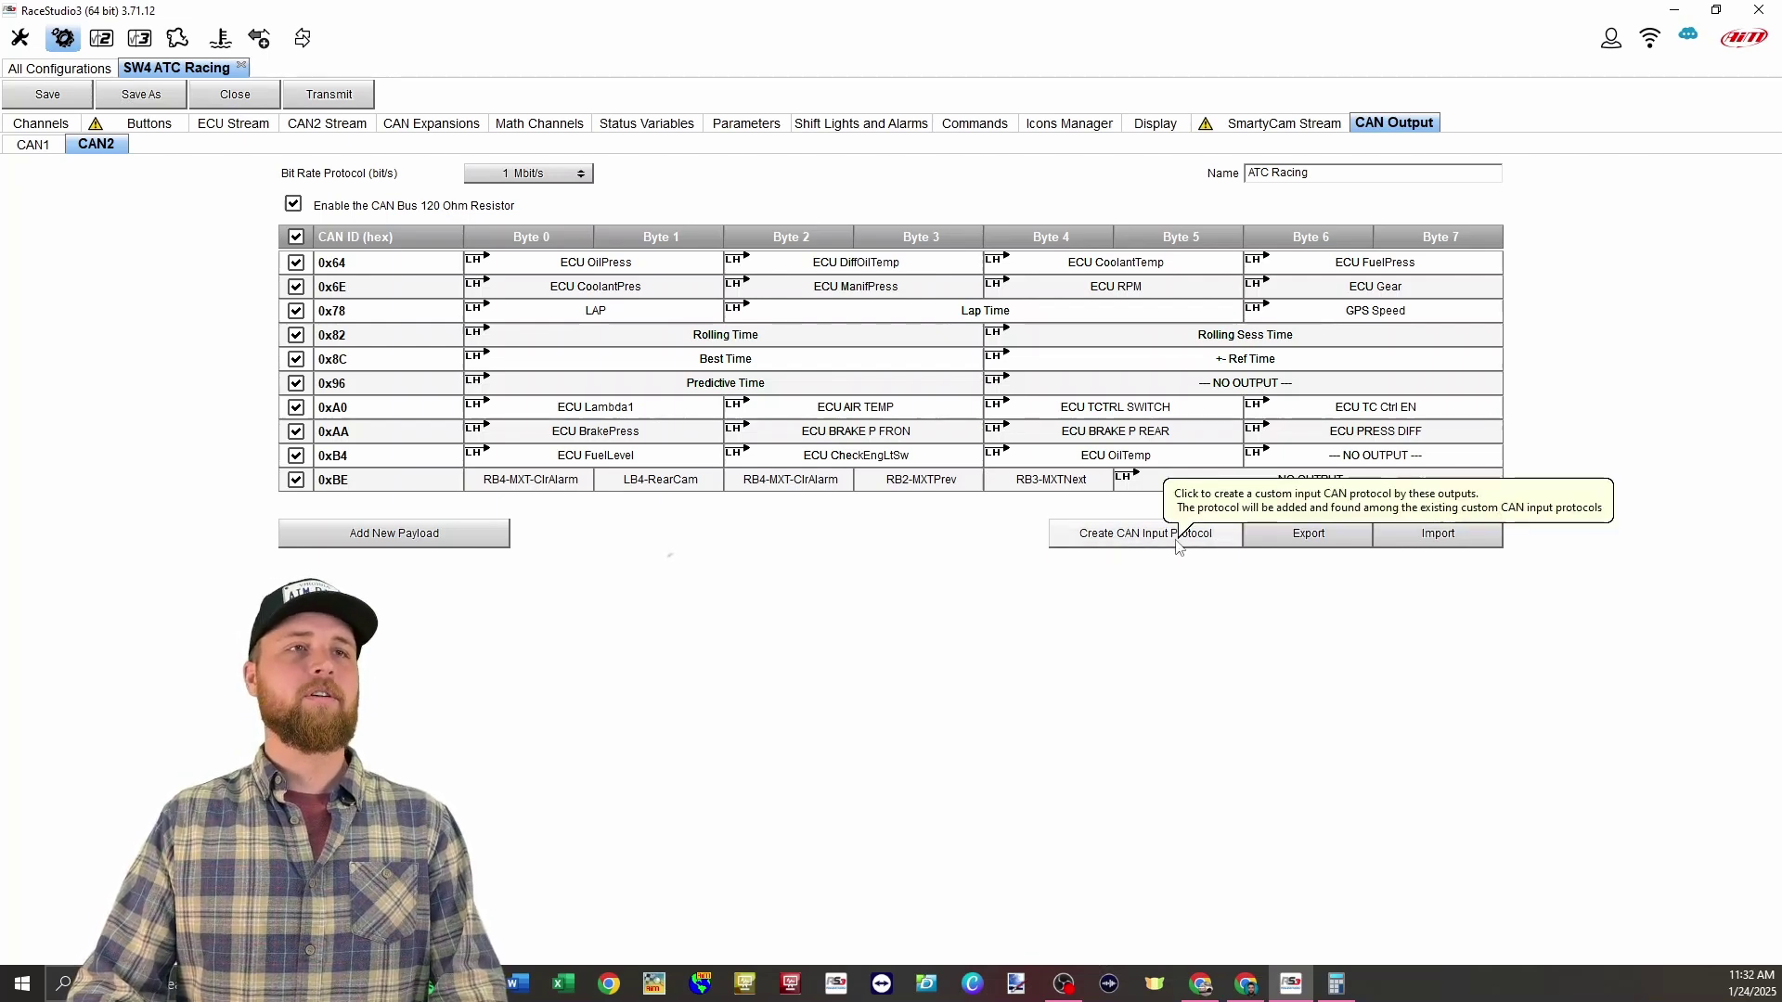
{"action": "left_click", "coordinate": [1121, 537]}
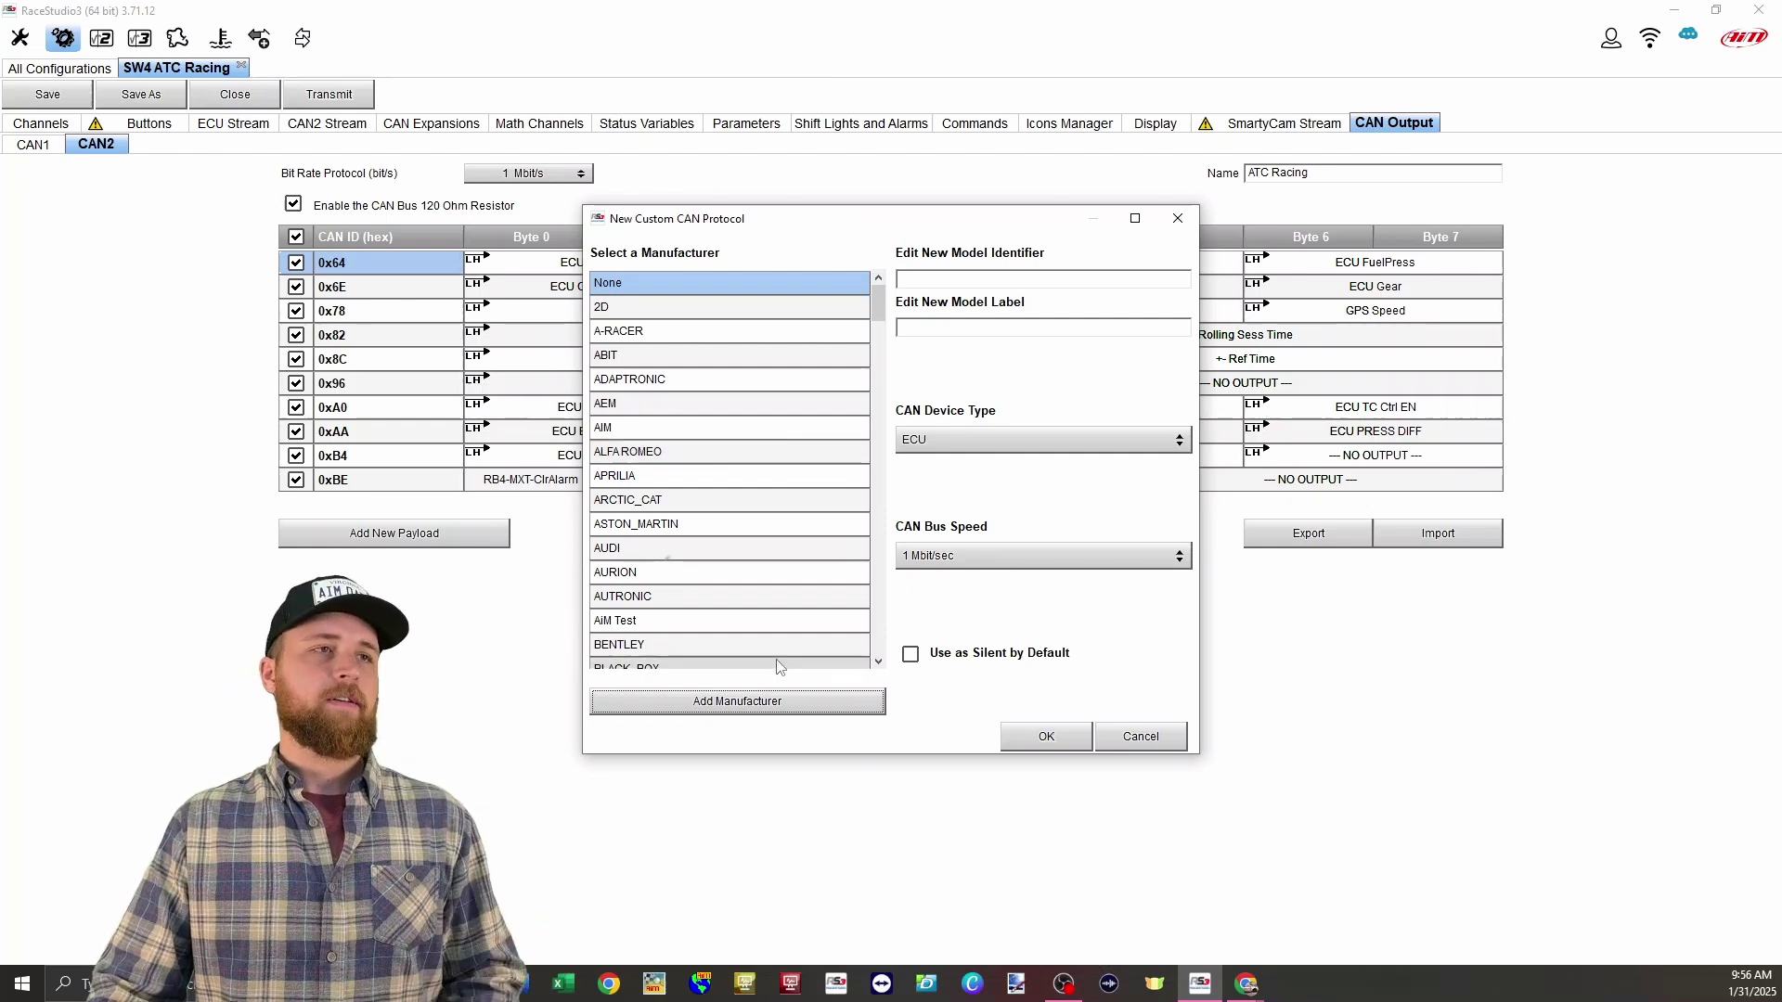
Add a new custom manufacturer named 'AiM Test'
{"action": "left_click", "coordinate": [743, 703]}
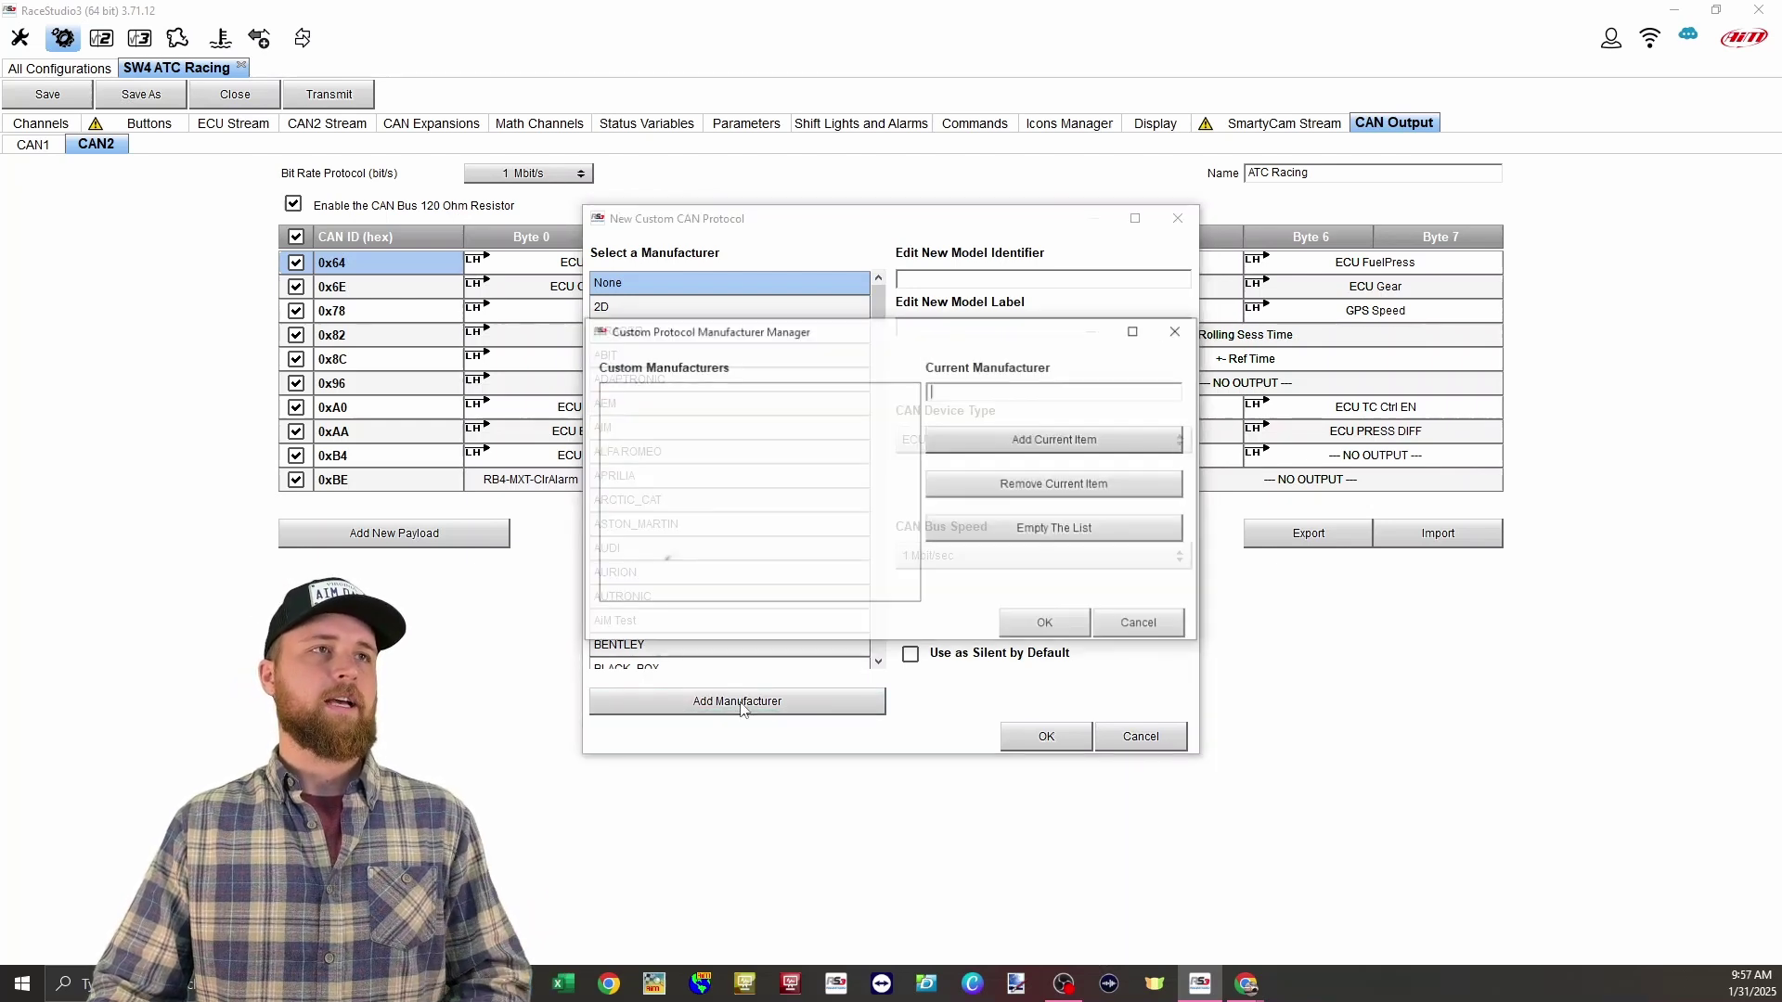
{"action": "left_click", "coordinate": [1007, 396]}
{"action": "type", "text": "AiM Test"}
{"action": "left_click", "coordinate": [1046, 624]}
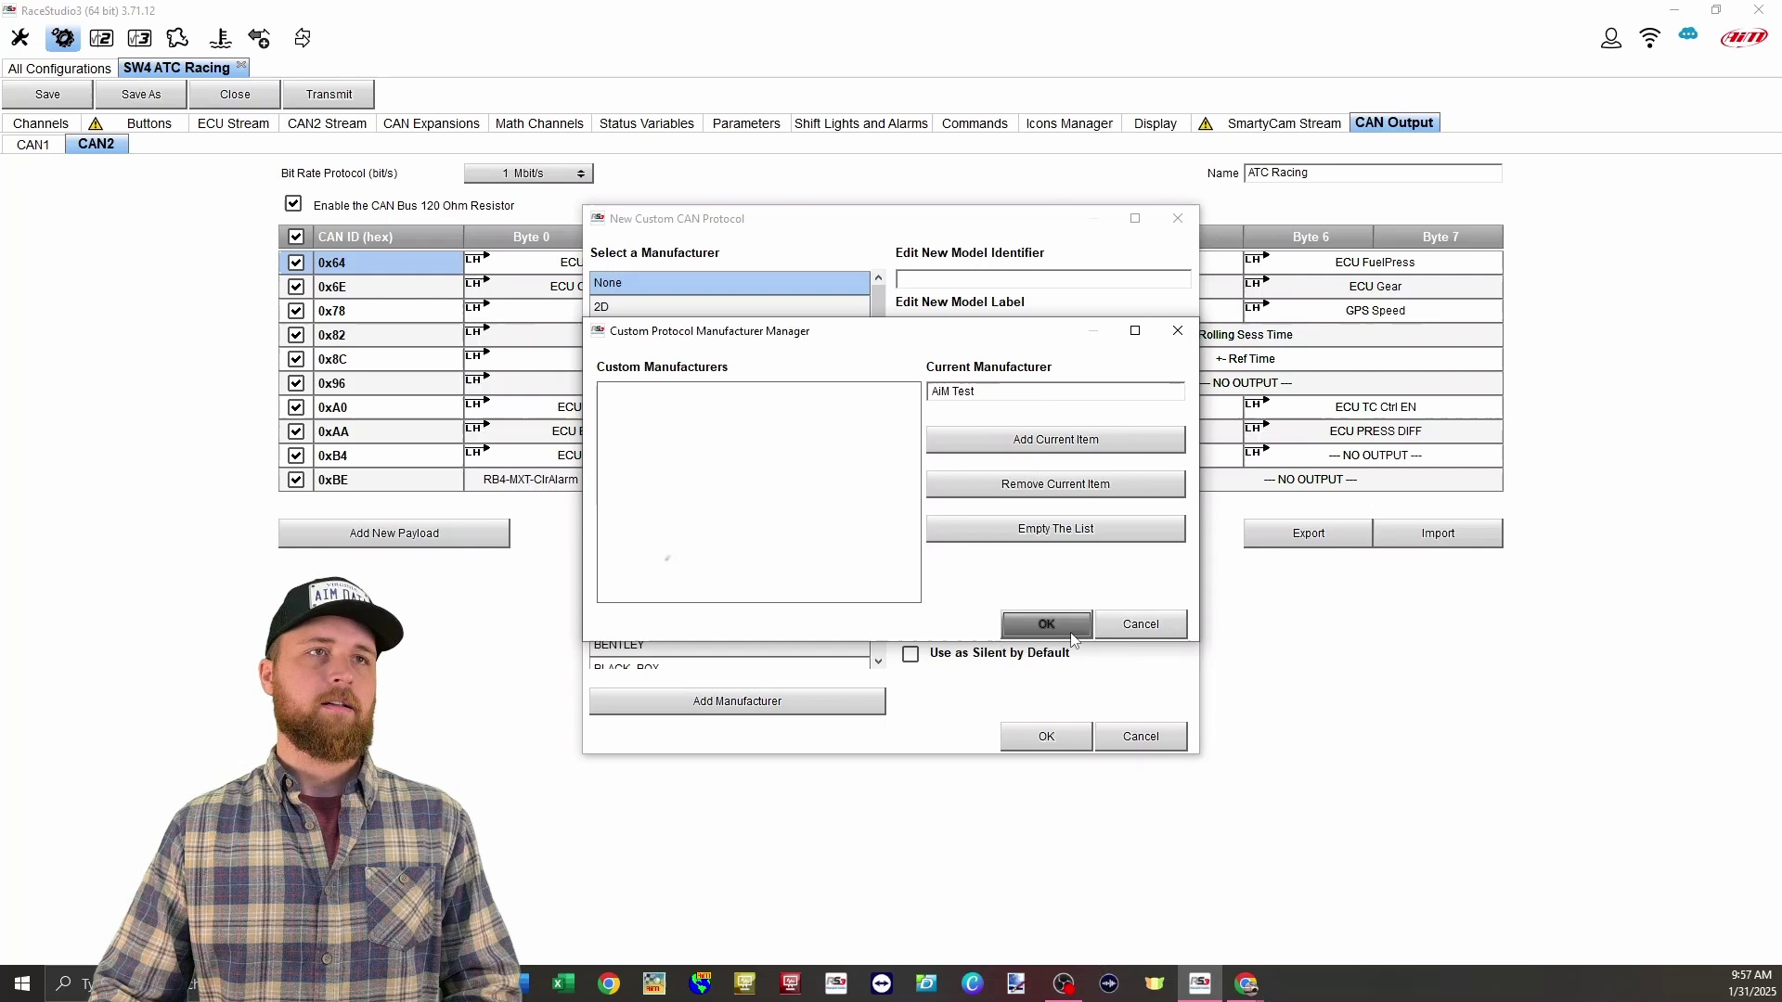
Enter 'AiM Test' as the model identifier and keep ECU as the CAN device type
{"action": "left_click", "coordinate": [1013, 282]}
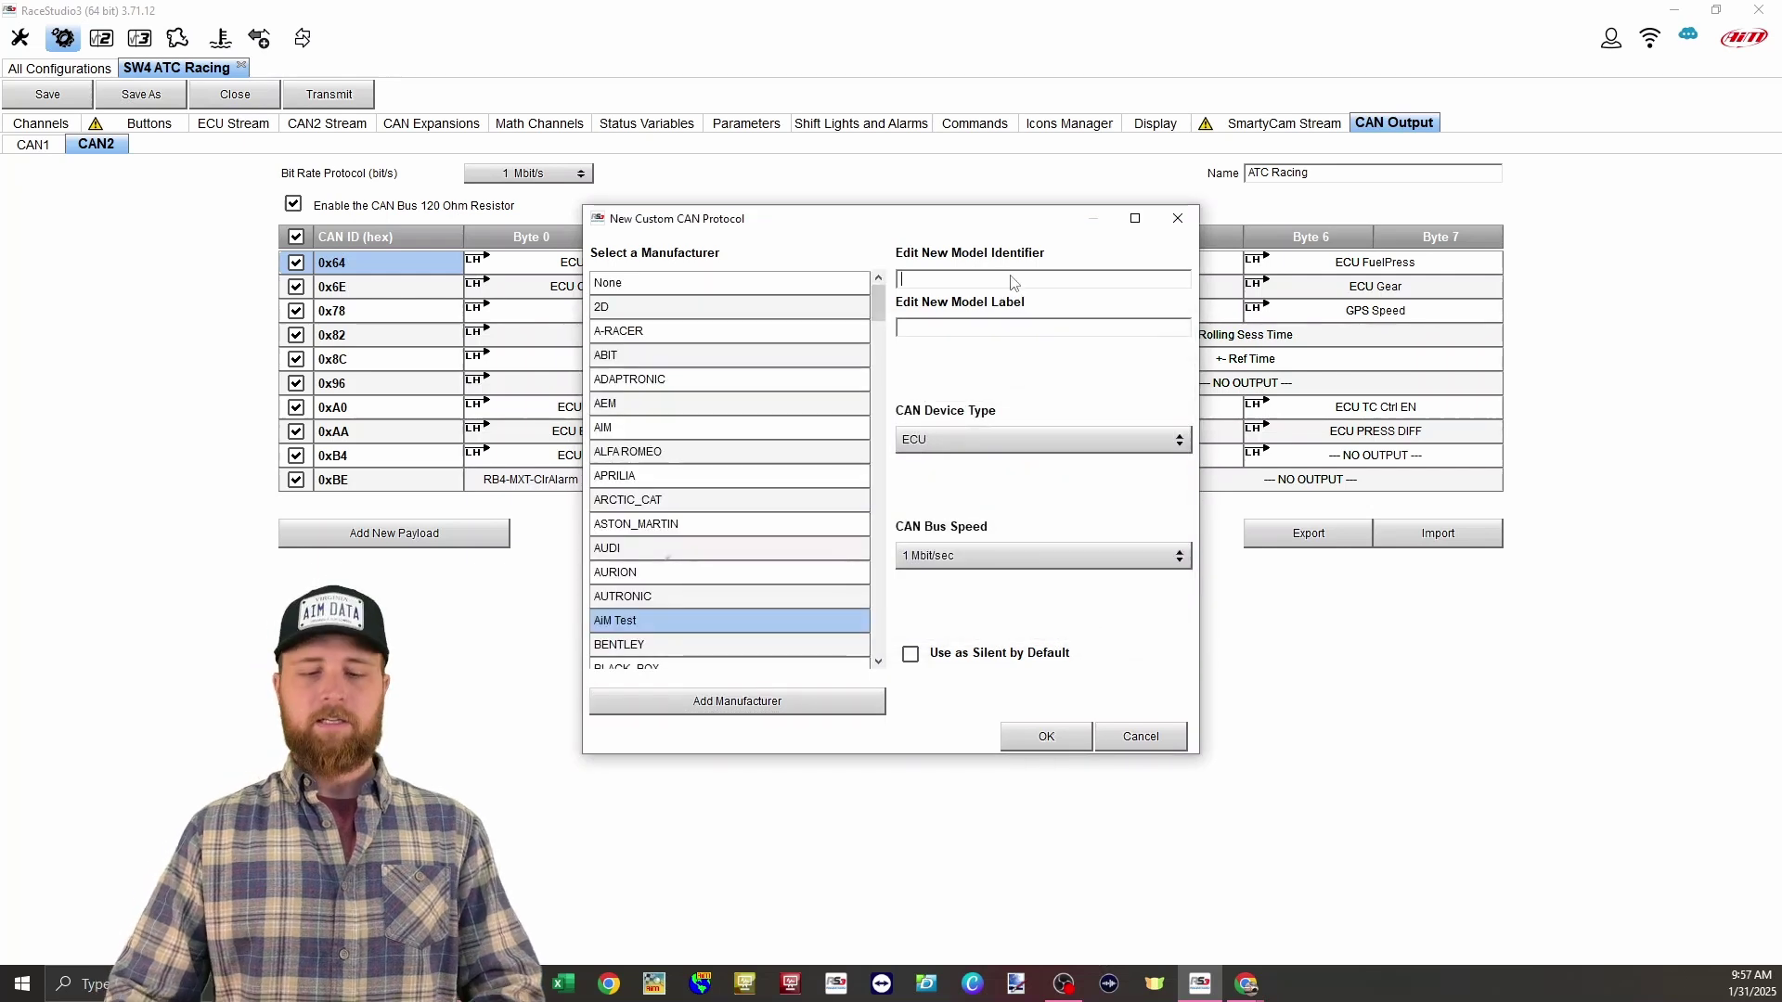
{"action": "type", "text": "Ai"}
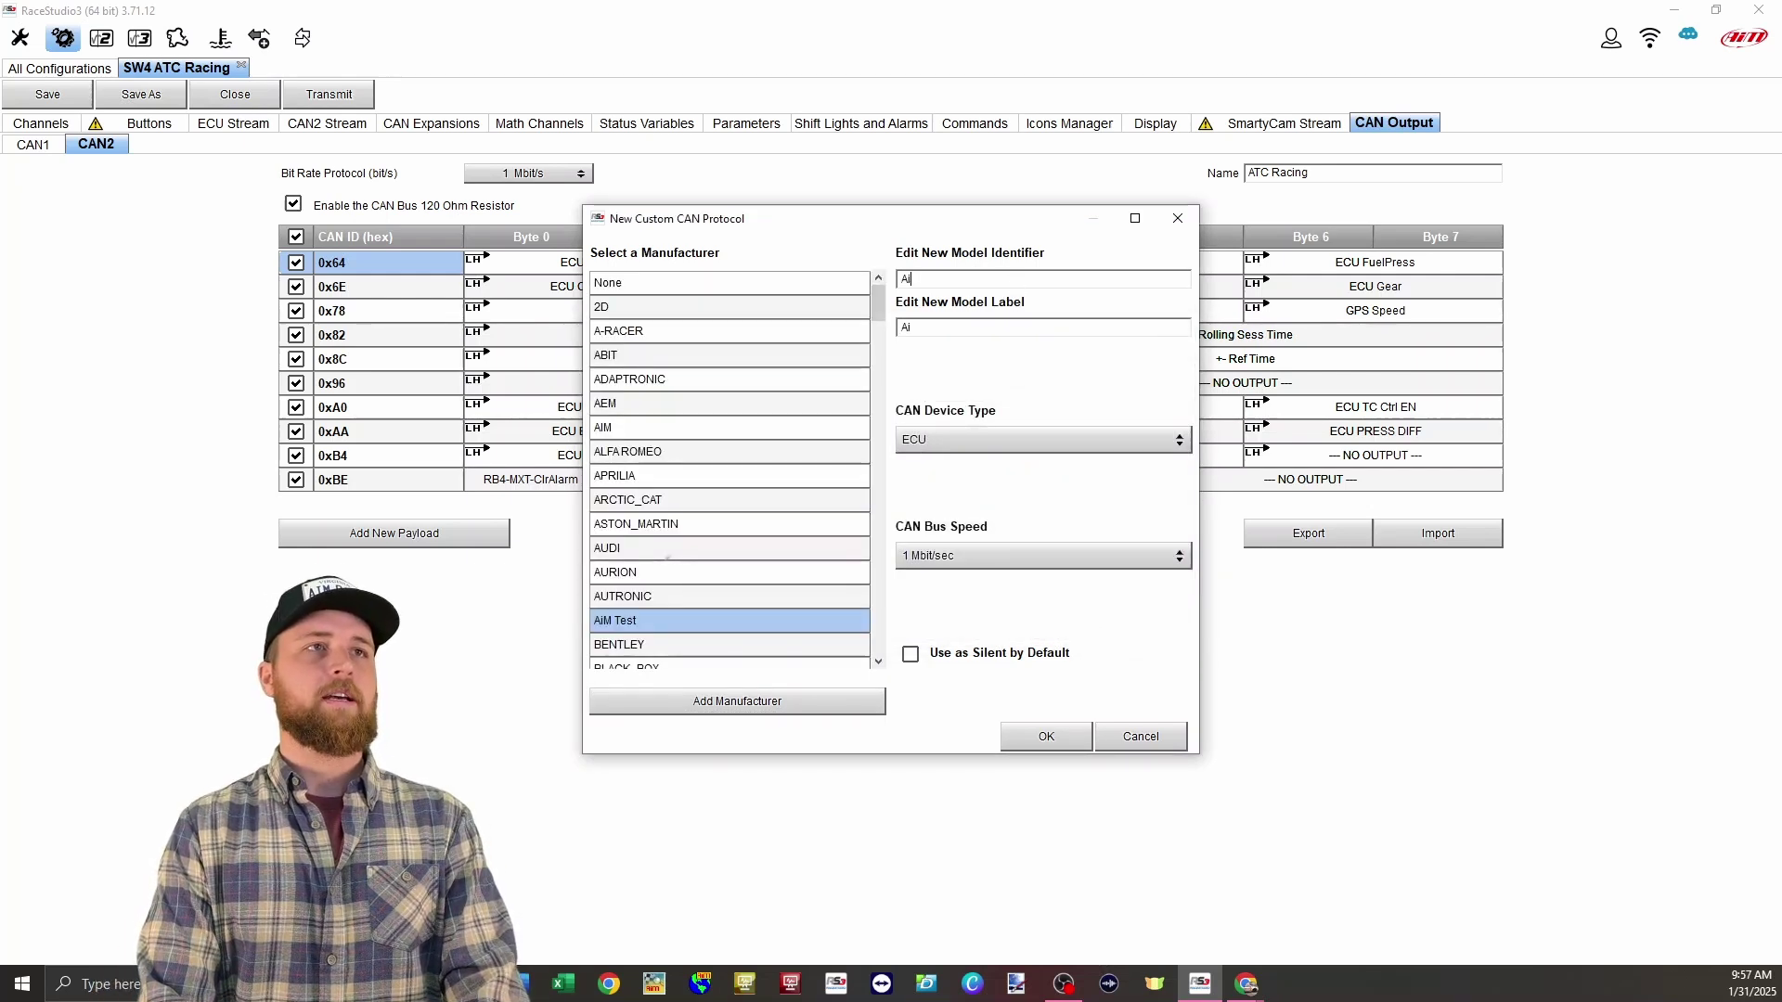
{"action": "type", "text": "M Test"}
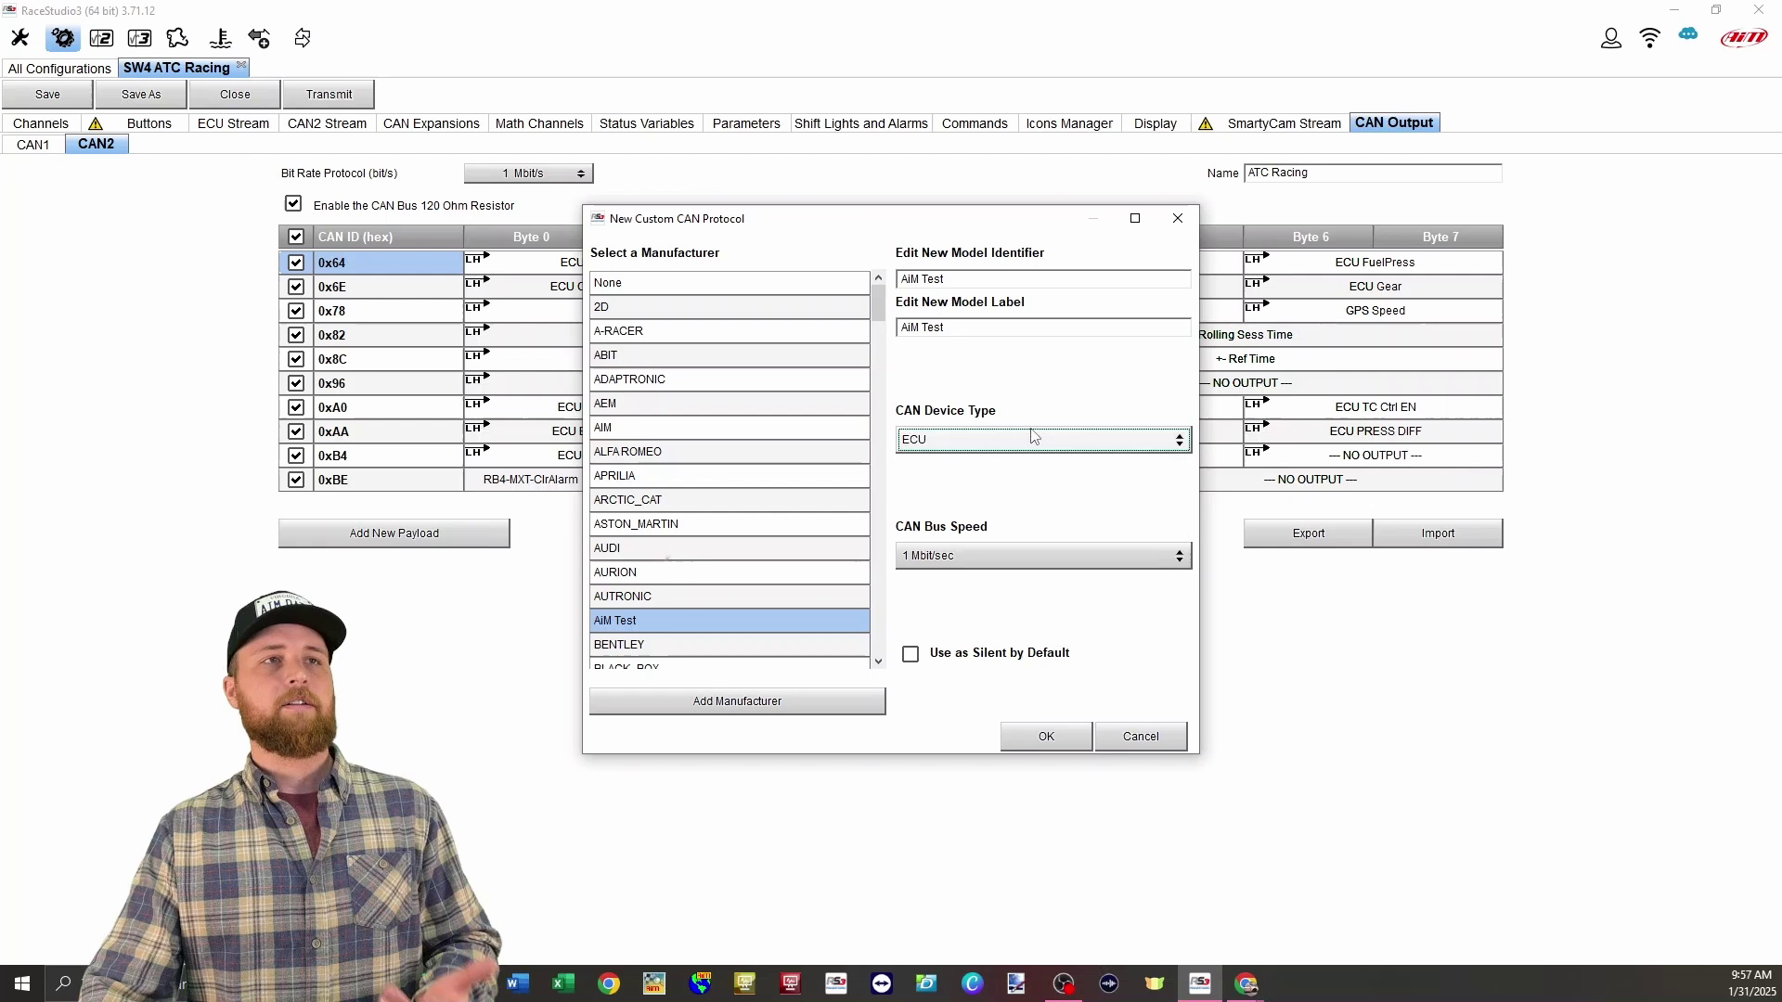
{"action": "left_click", "coordinate": [1030, 438]}
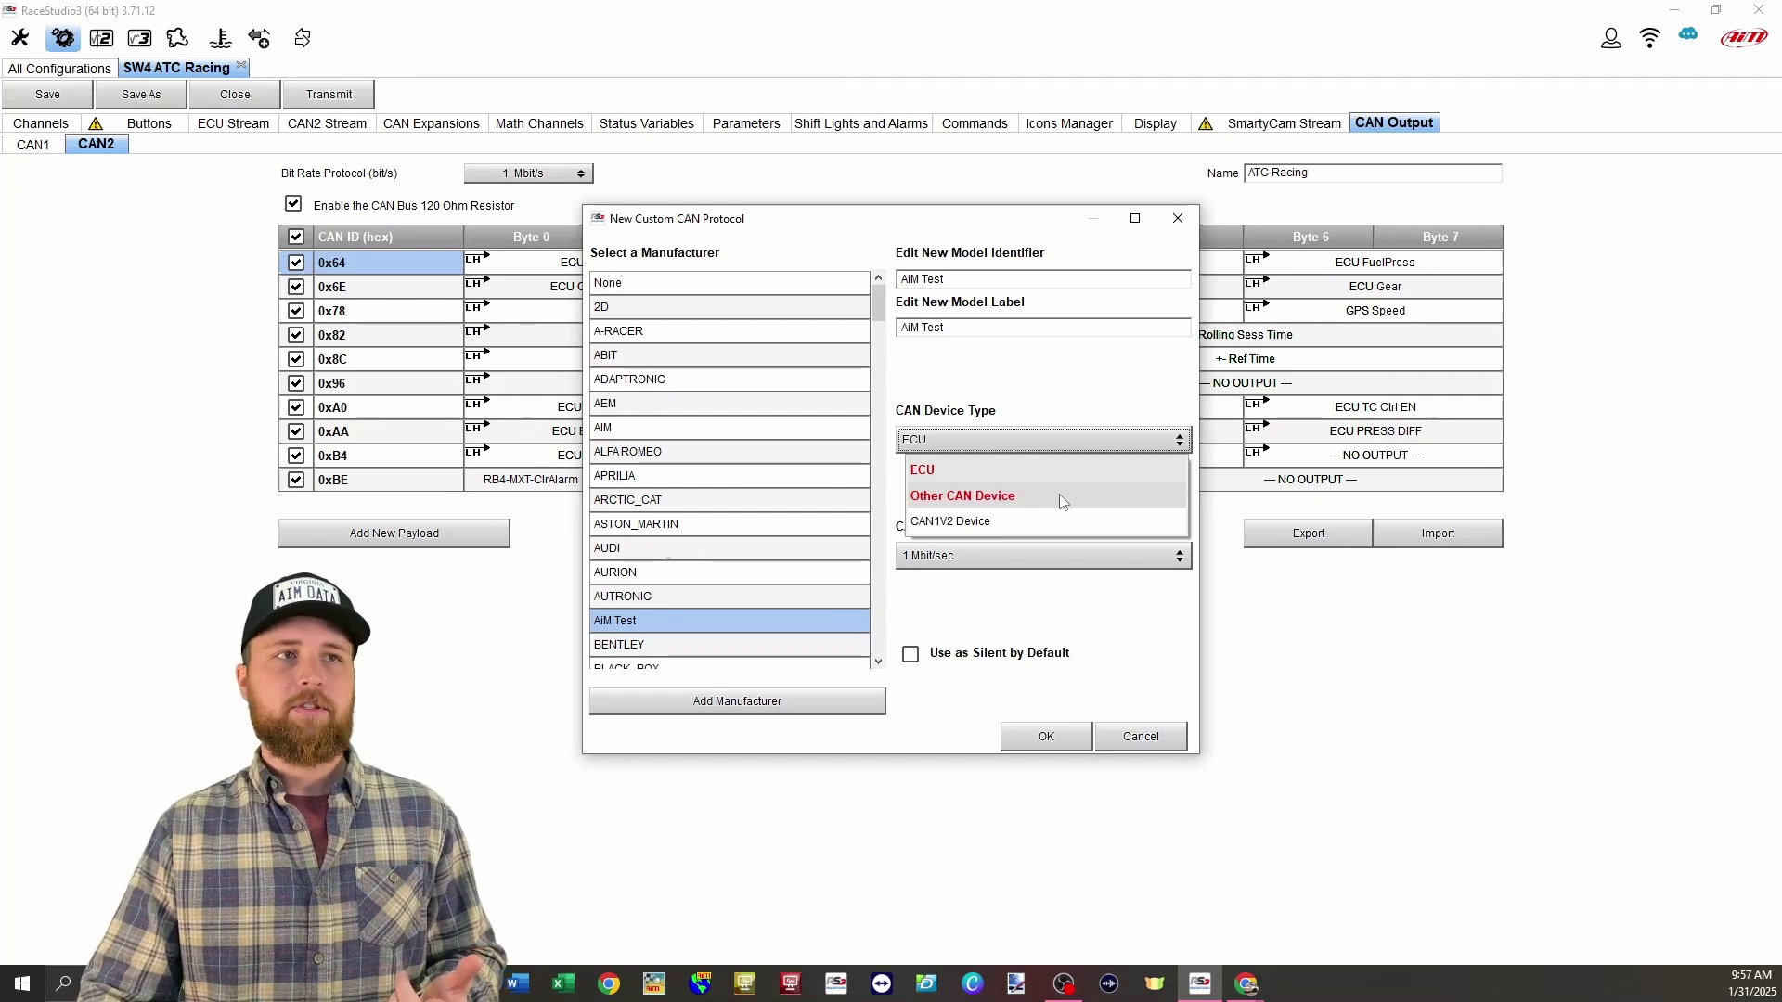
{"action": "left_click", "coordinate": [1009, 469]}
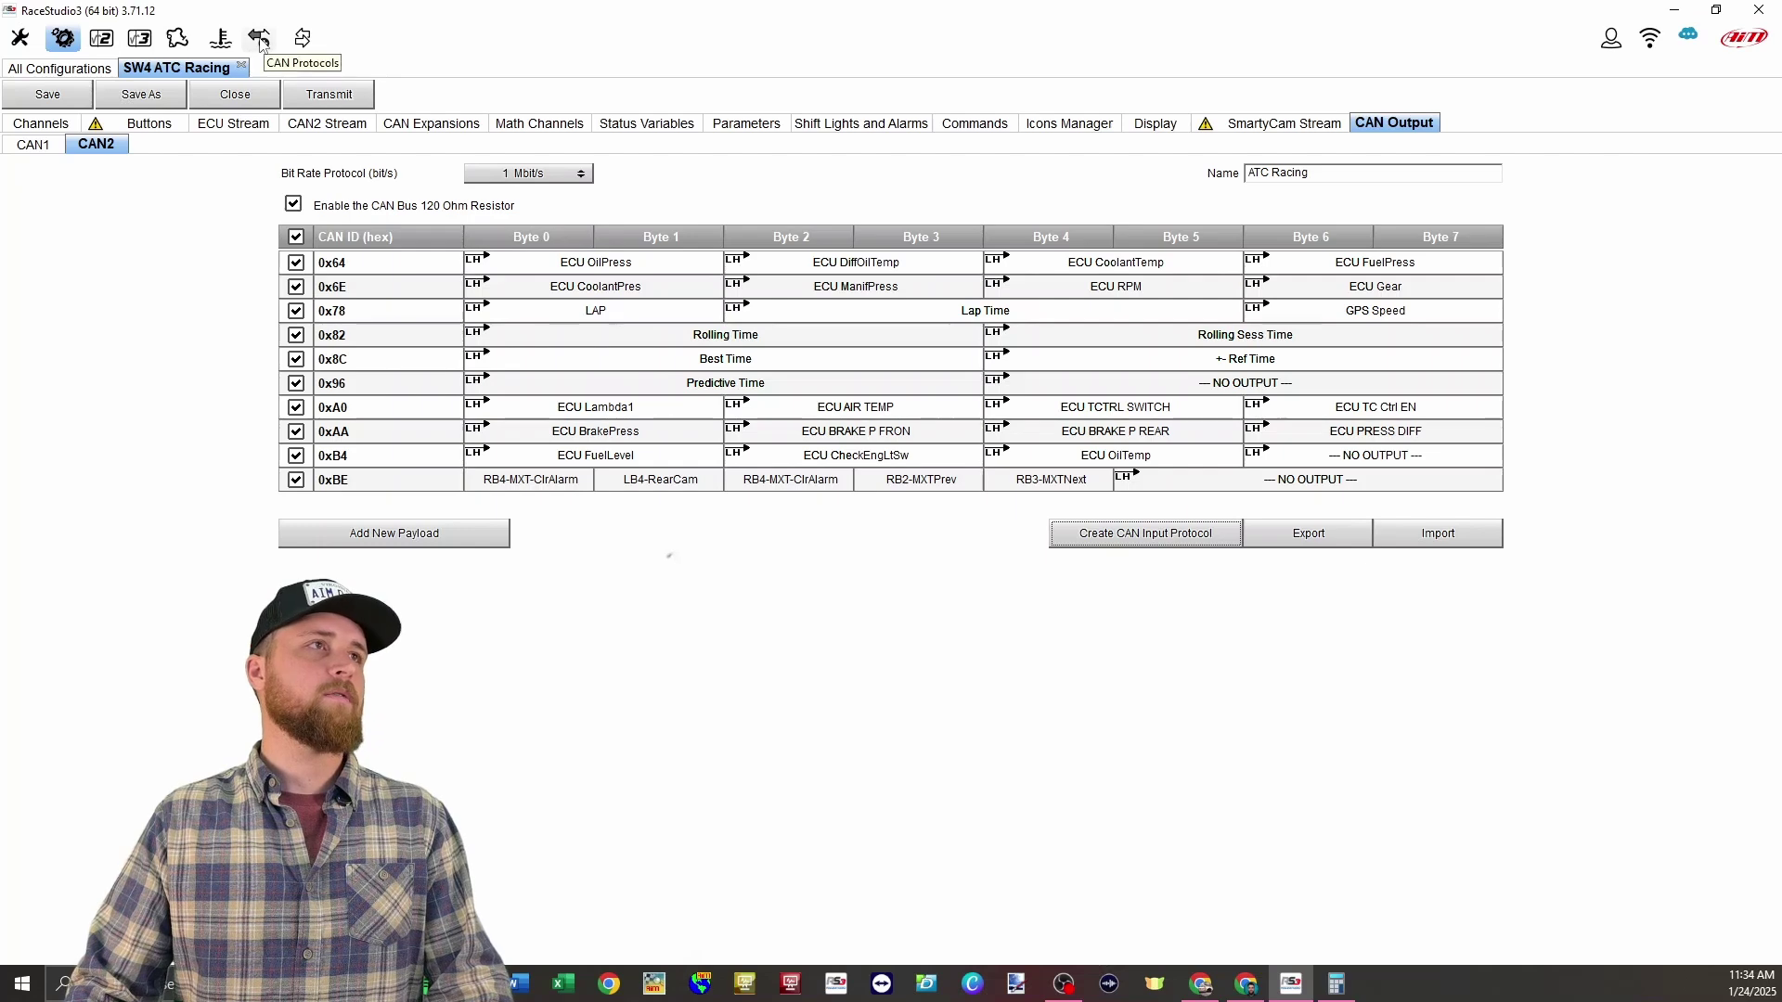
Open the AiM Test protocol from the CAN Protocols library and scroll its byte map from ID 0x64
{"action": "left_click", "coordinate": [260, 39]}
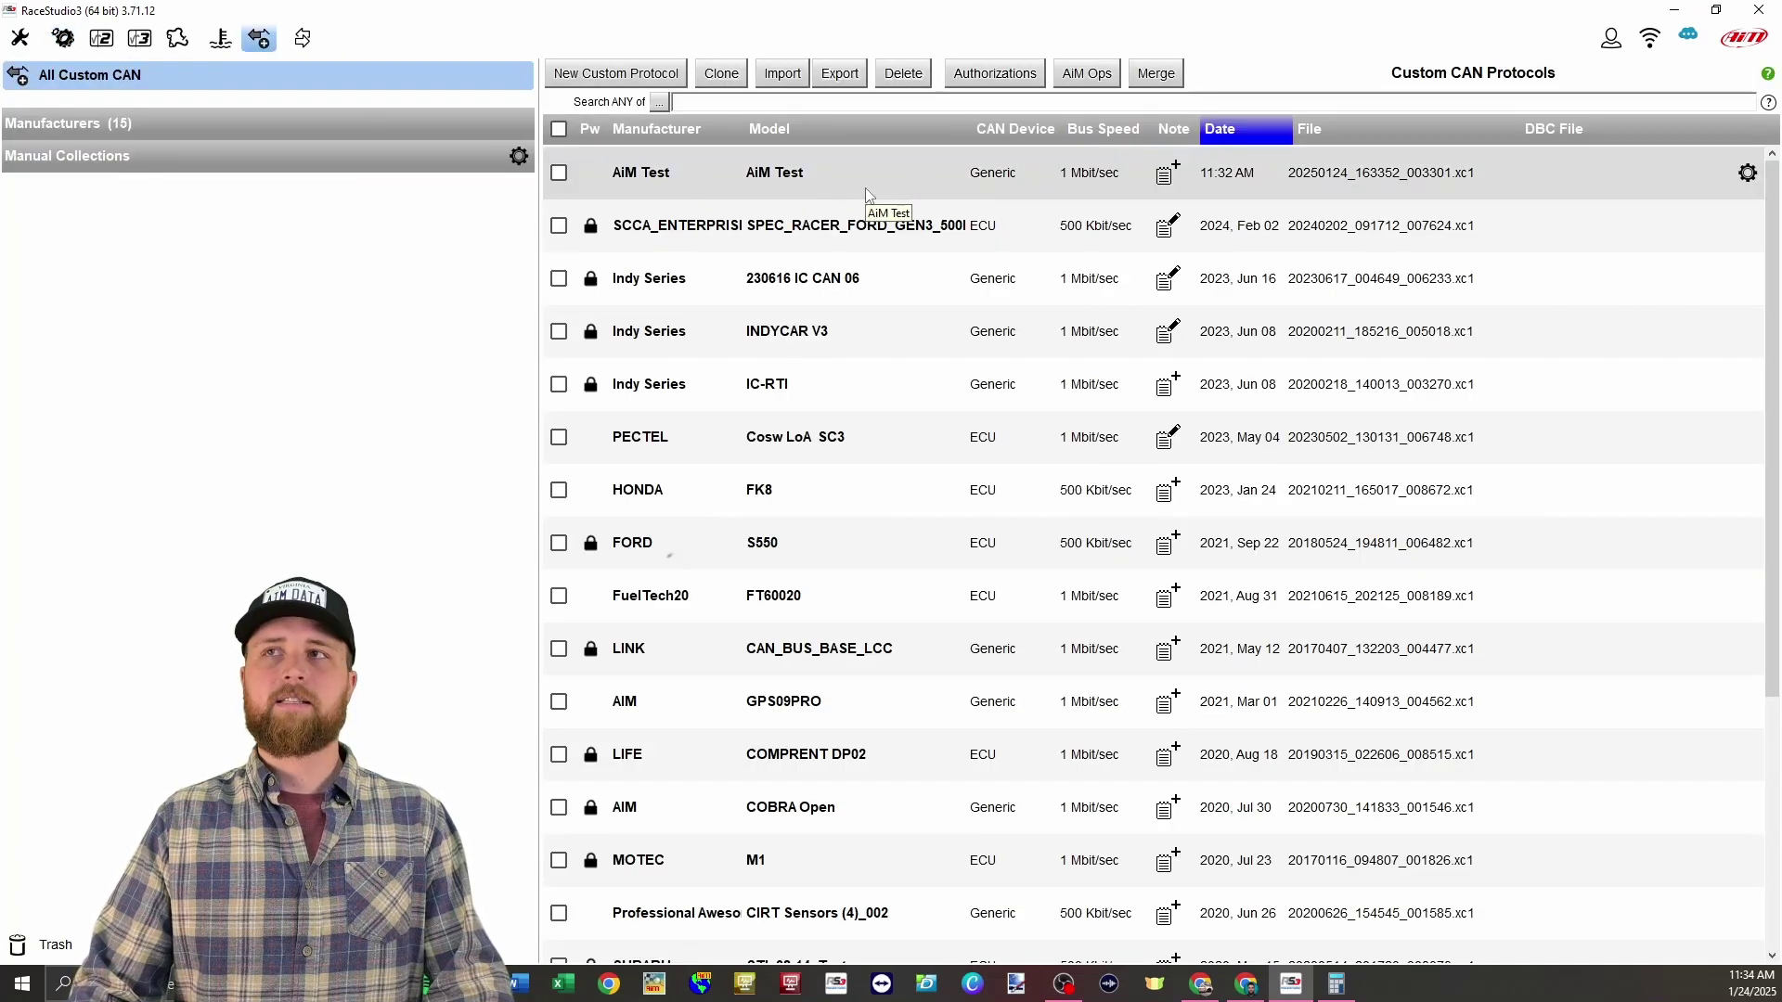
{"action": "double_click", "coordinate": [657, 187]}
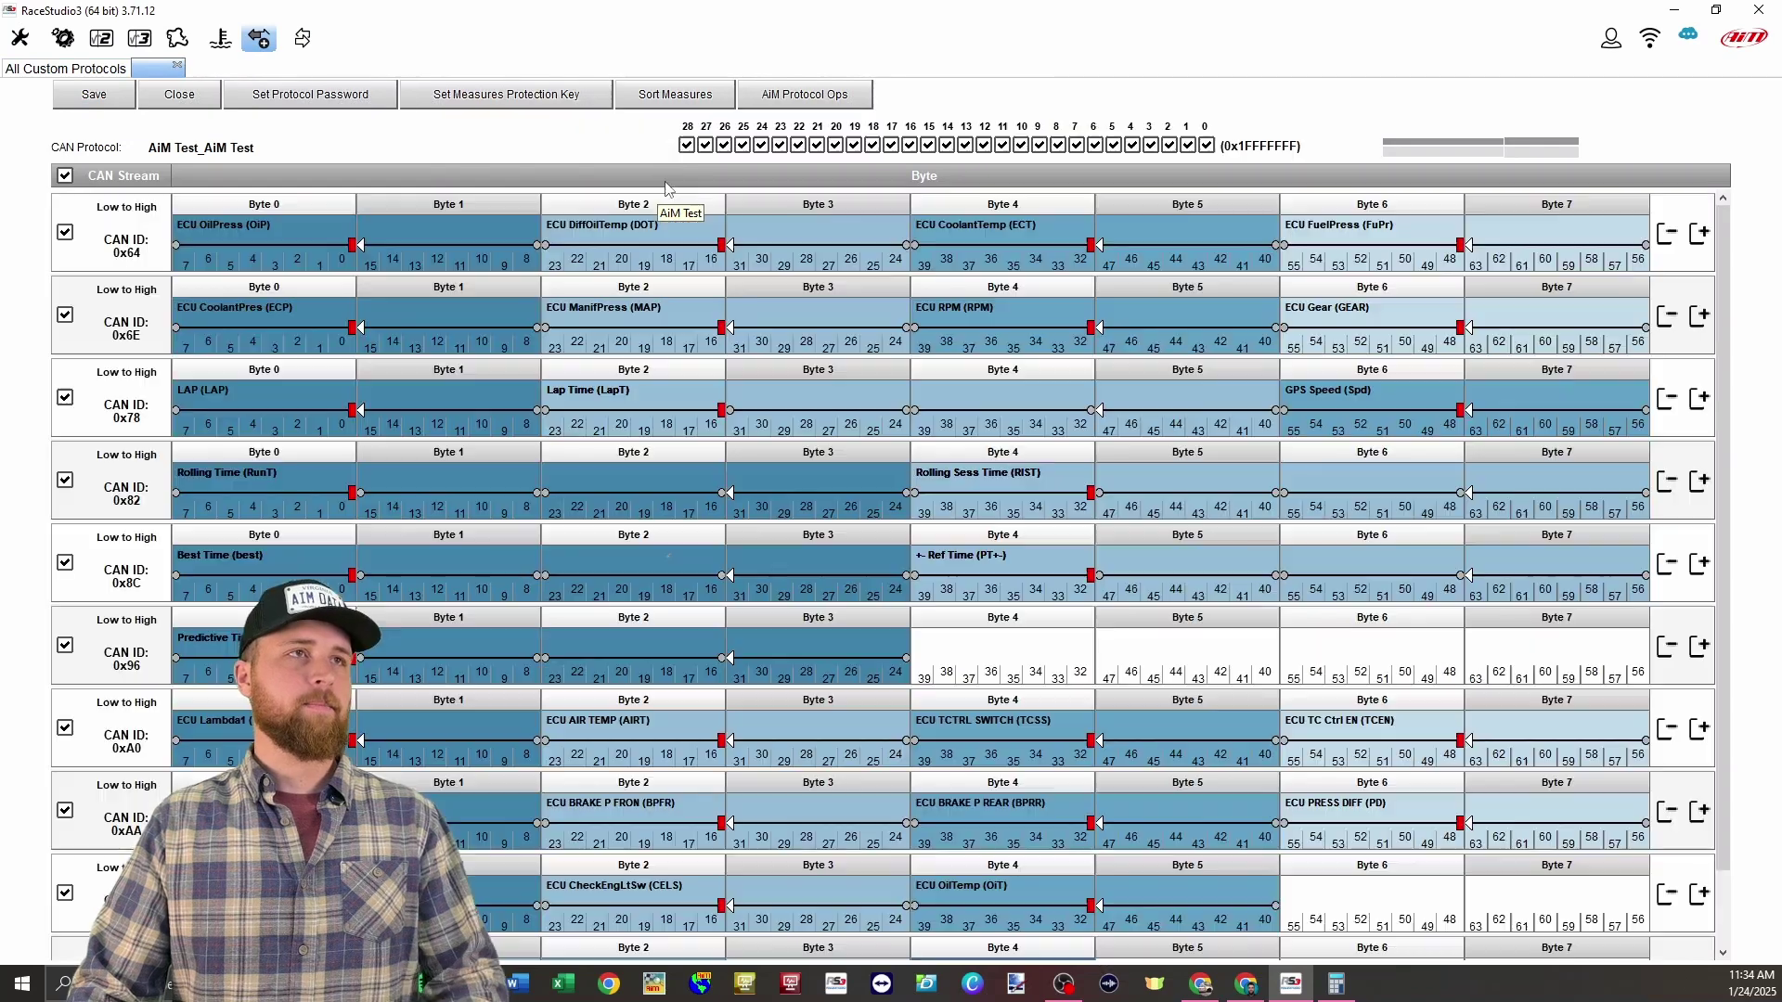
{"action": "scroll", "coordinate": [664, 442], "scroll_direction": "down", "scroll_amount": 1}
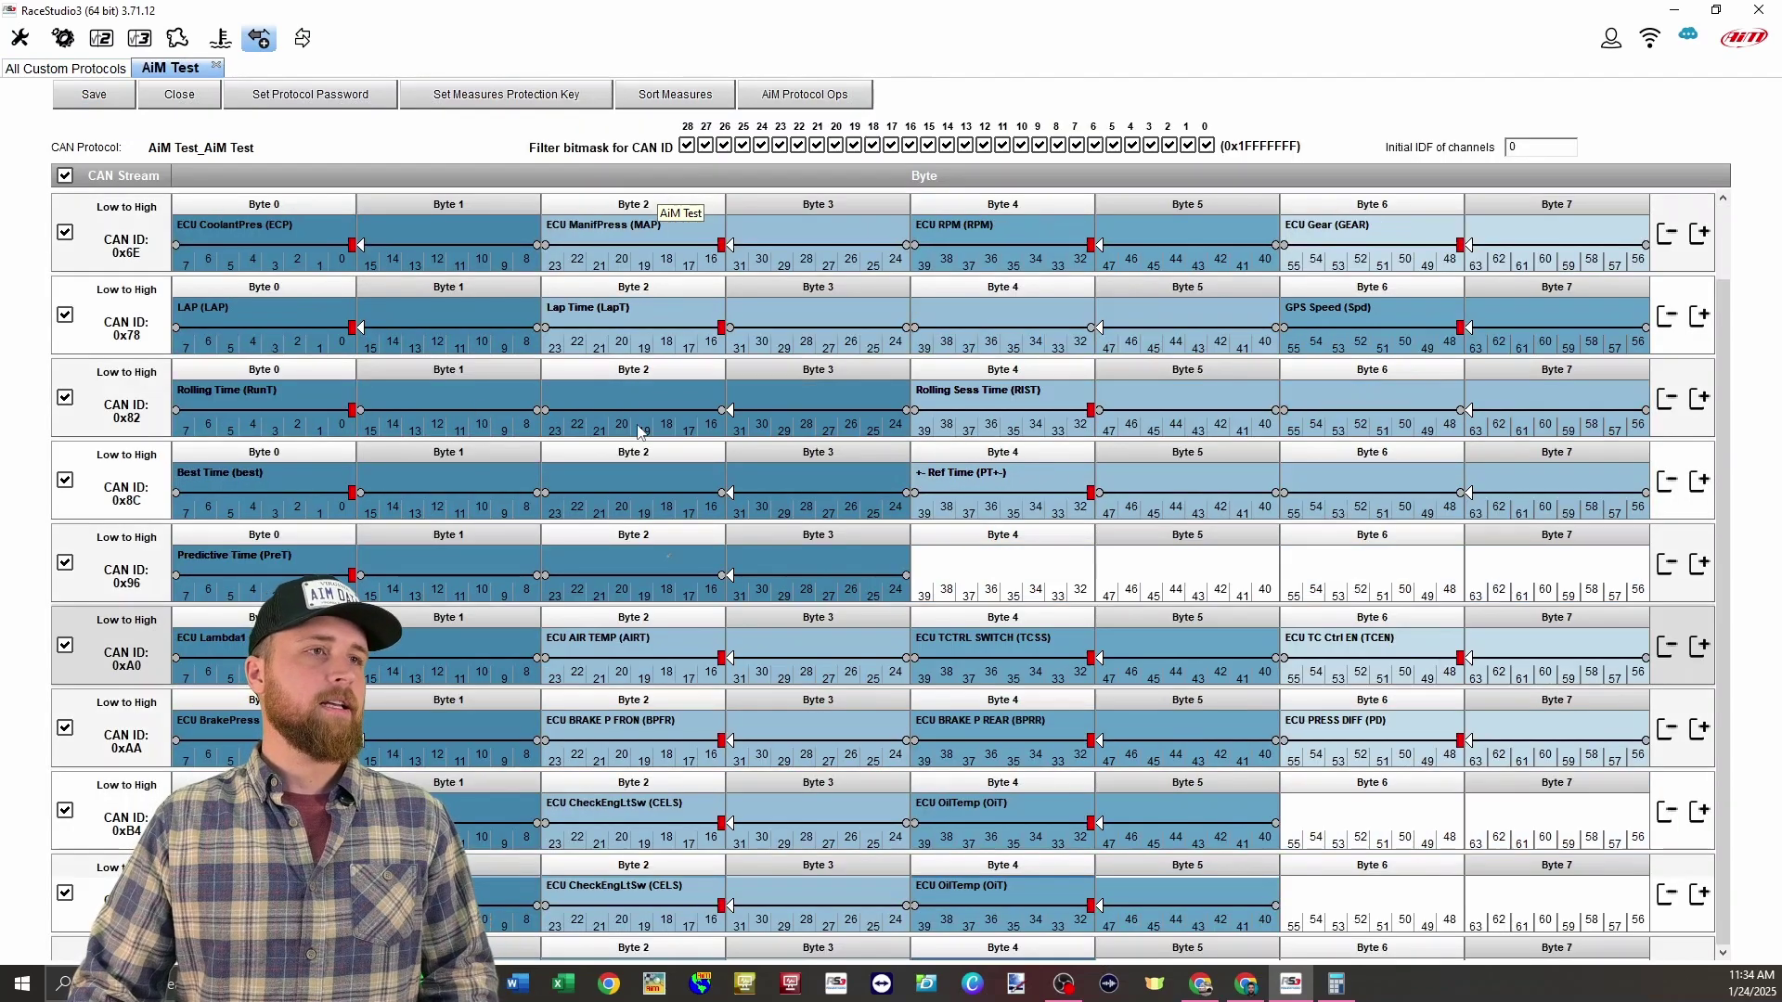
{"action": "scroll", "coordinate": [557, 390], "scroll_direction": "down", "scroll_amount": 1}
{"action": "scroll", "coordinate": [478, 302], "scroll_direction": "up", "scroll_amount": 2}
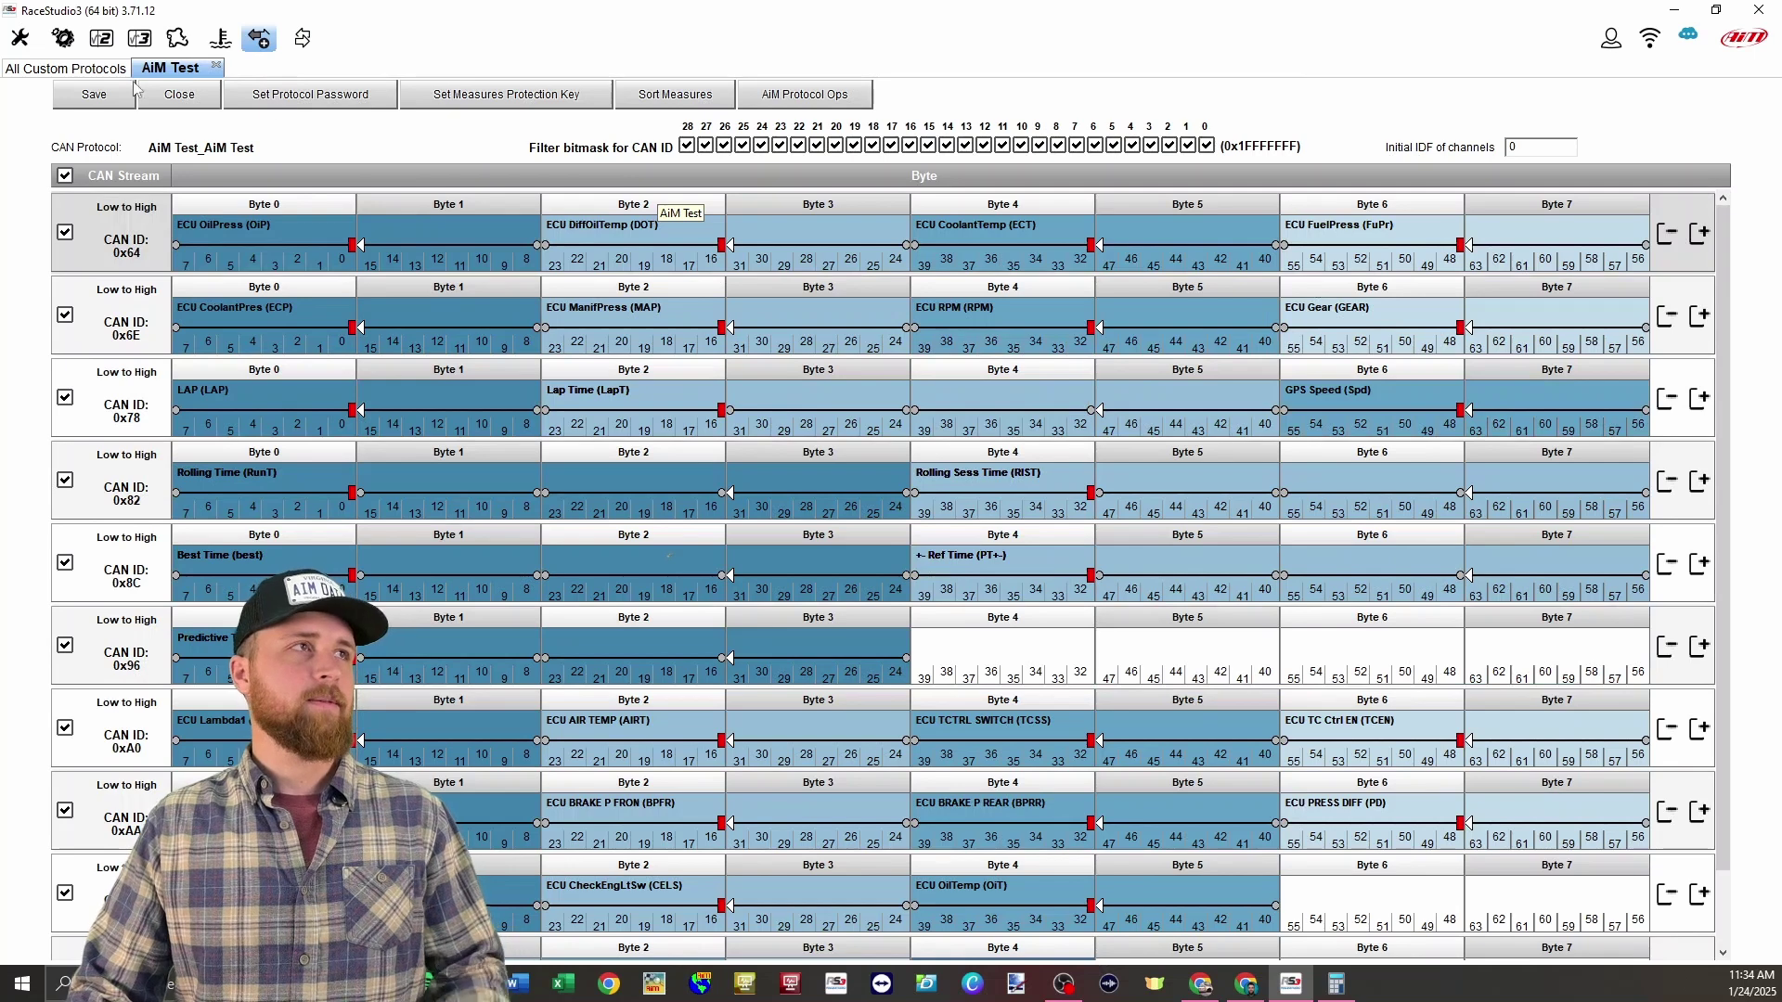
Open MXT ATC Racing from All Configurations and go to its ECU Stream page
{"action": "left_click", "coordinate": [32, 72]}
{"action": "left_click", "coordinate": [62, 37]}
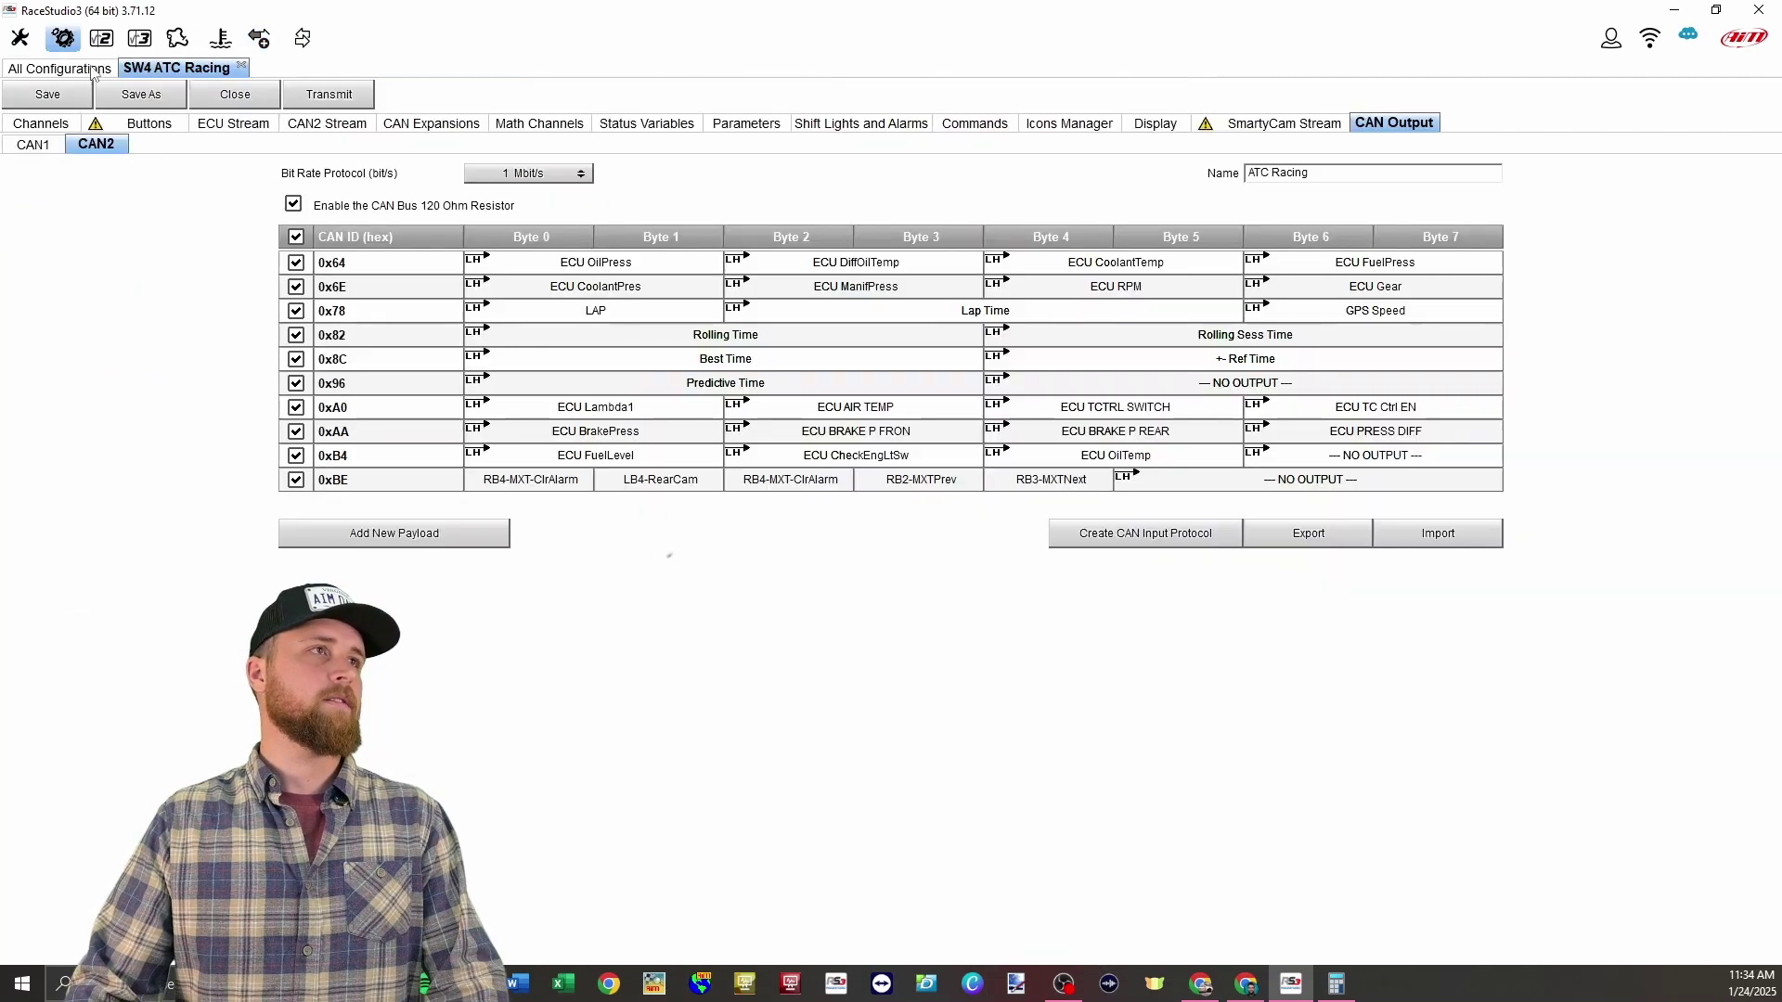
{"action": "left_click", "coordinate": [61, 74]}
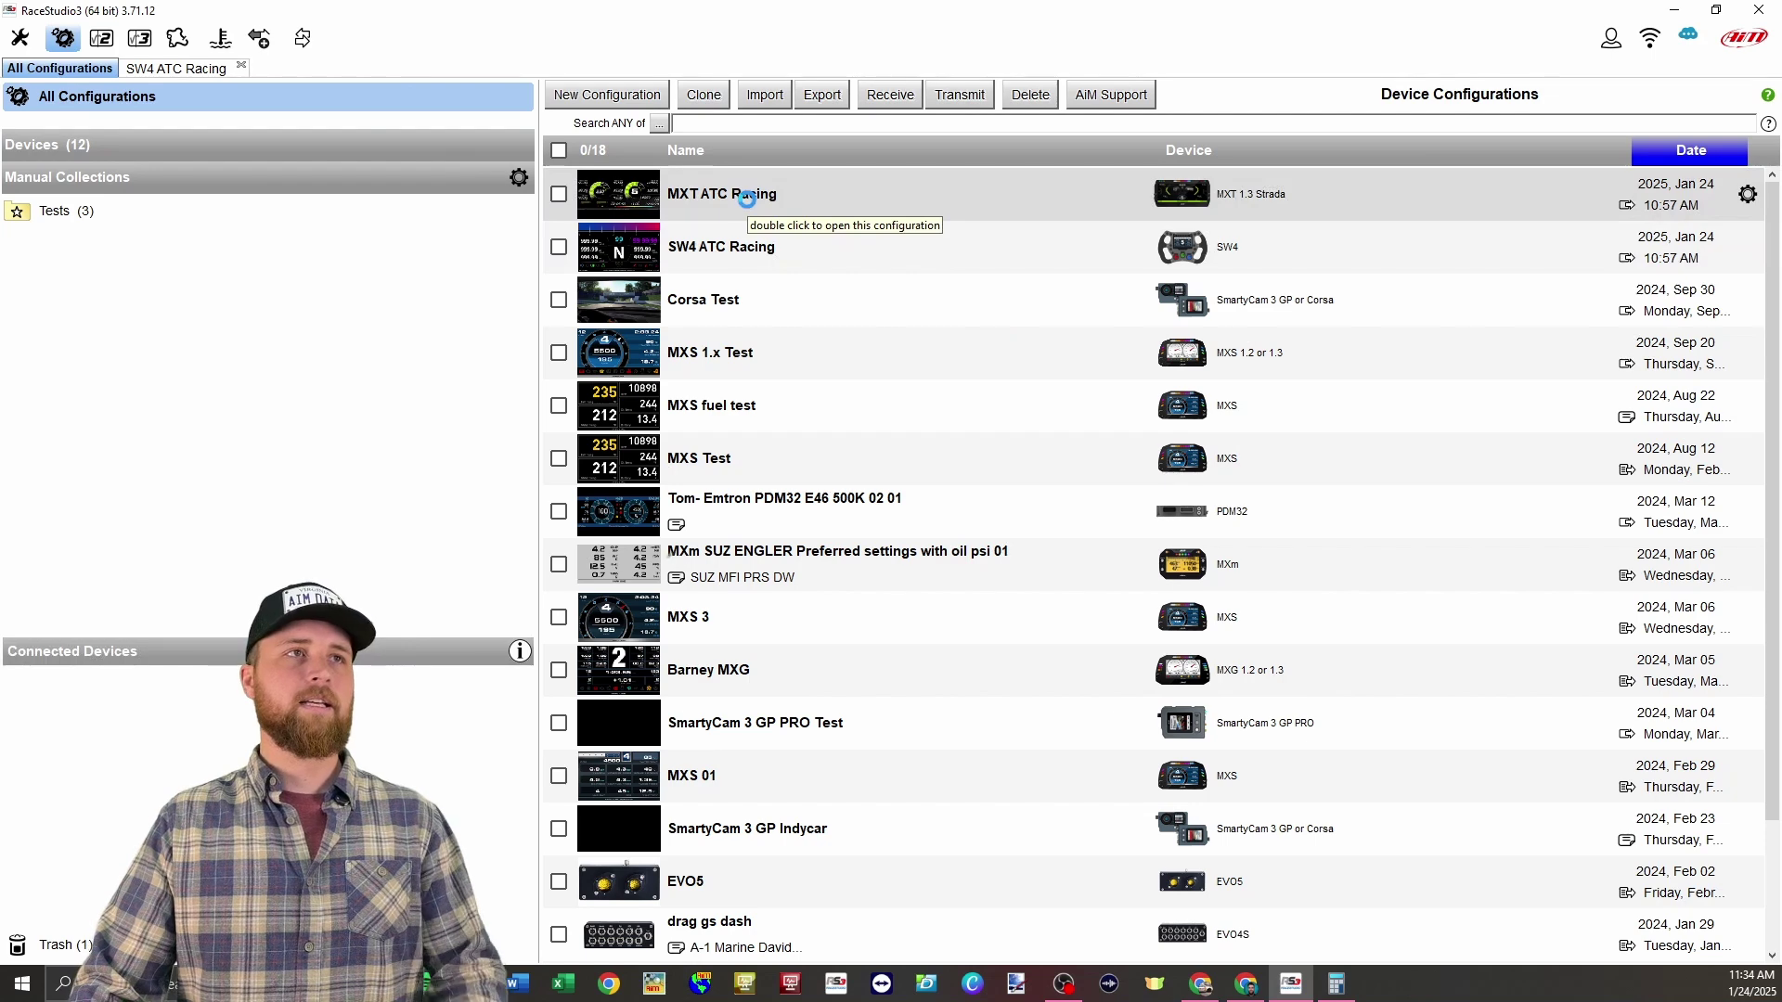
{"action": "double_click", "coordinate": [752, 206]}
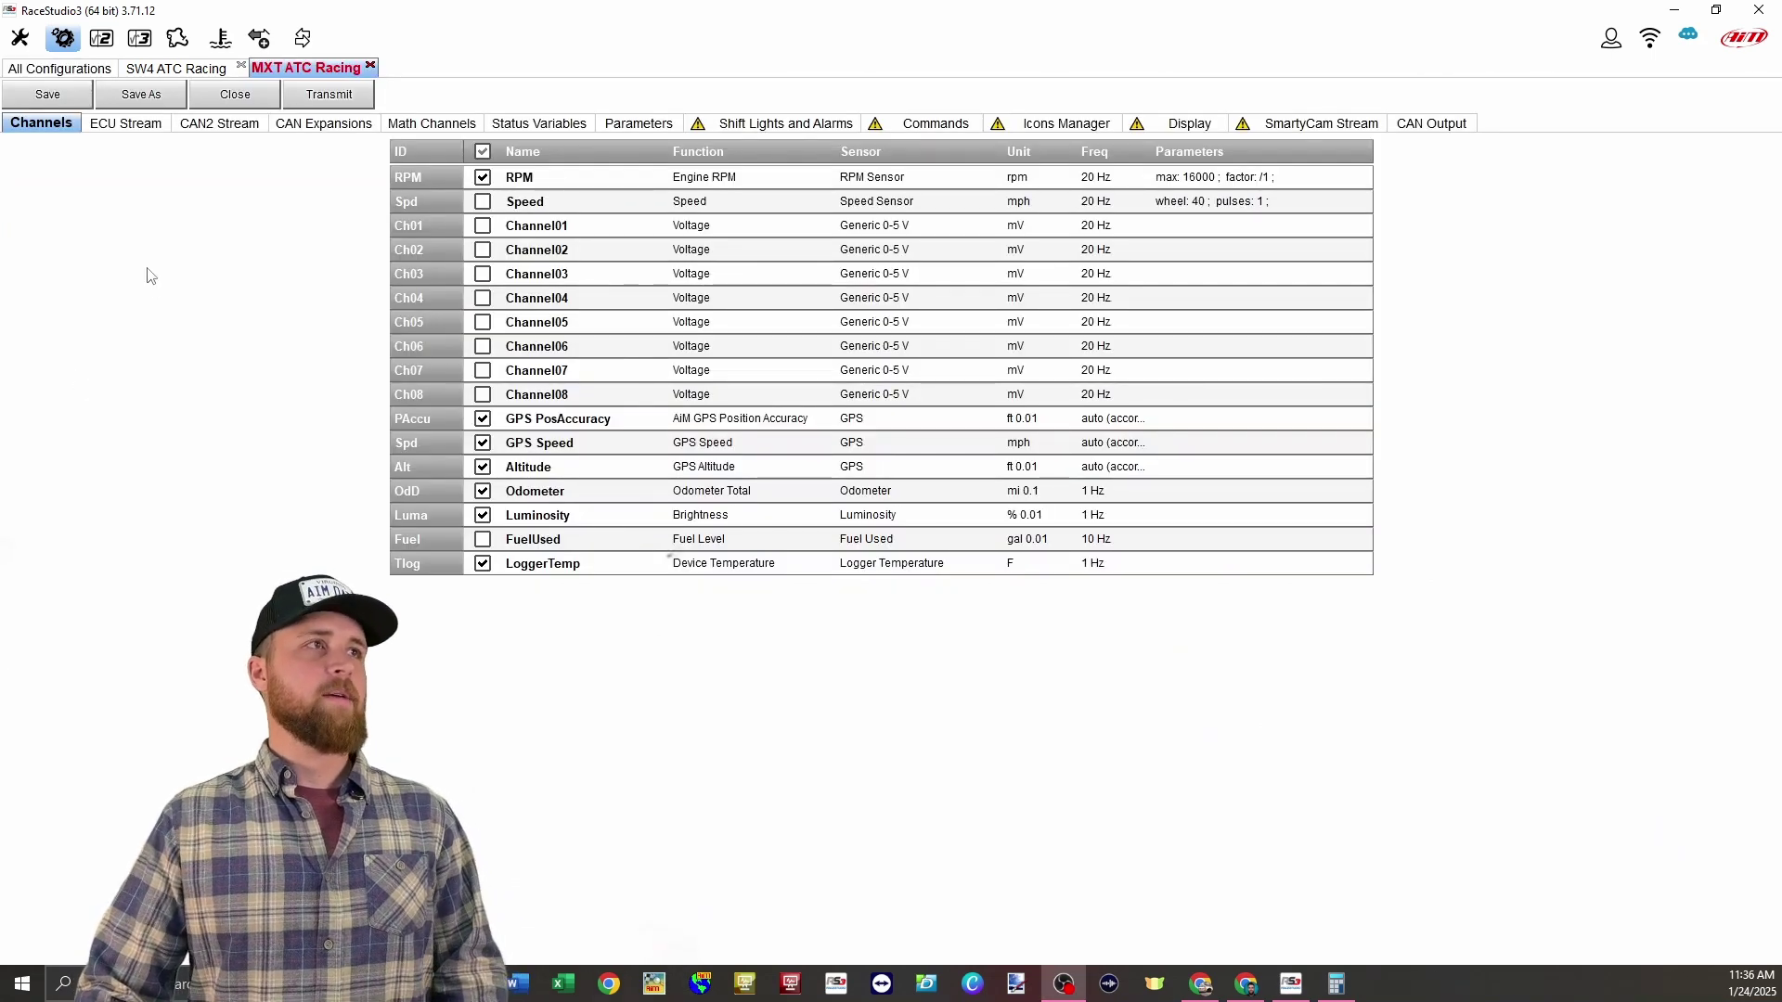
{"action": "left_click", "coordinate": [126, 126]}
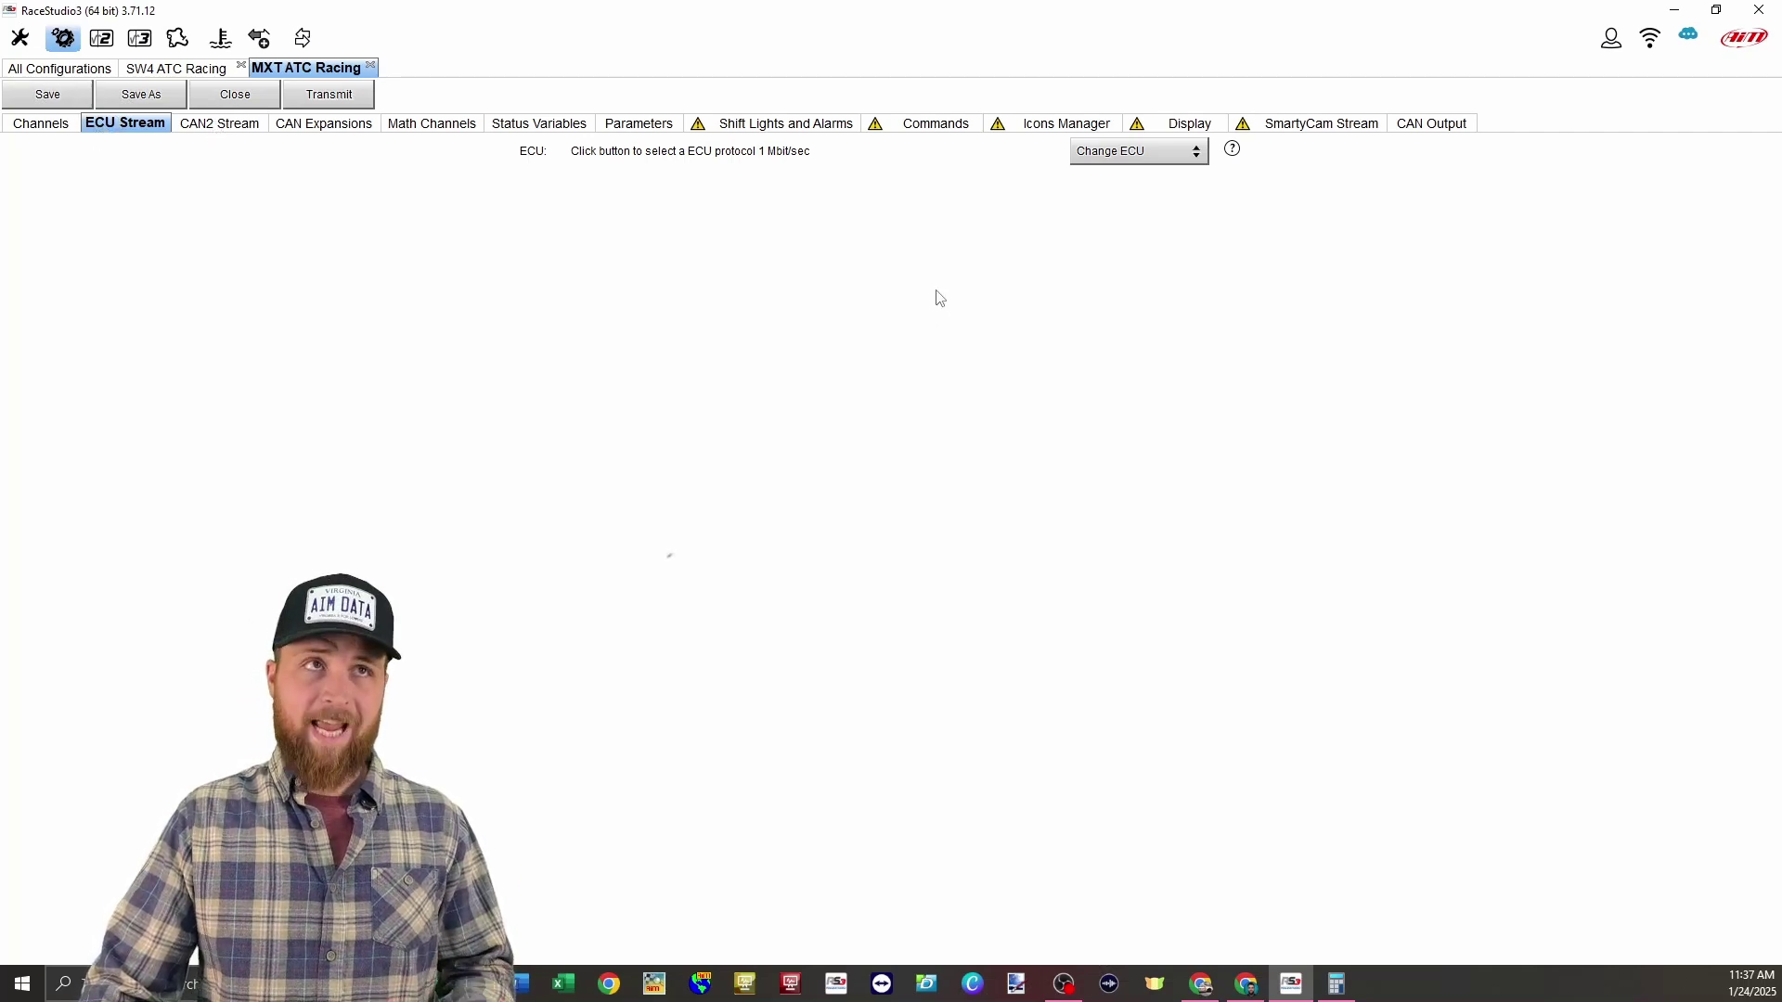
Load the AiM Test protocol as the MXT's ECU stream, keeping previous channel names, all 32/32 channels
{"action": "left_click", "coordinate": [1134, 152]}
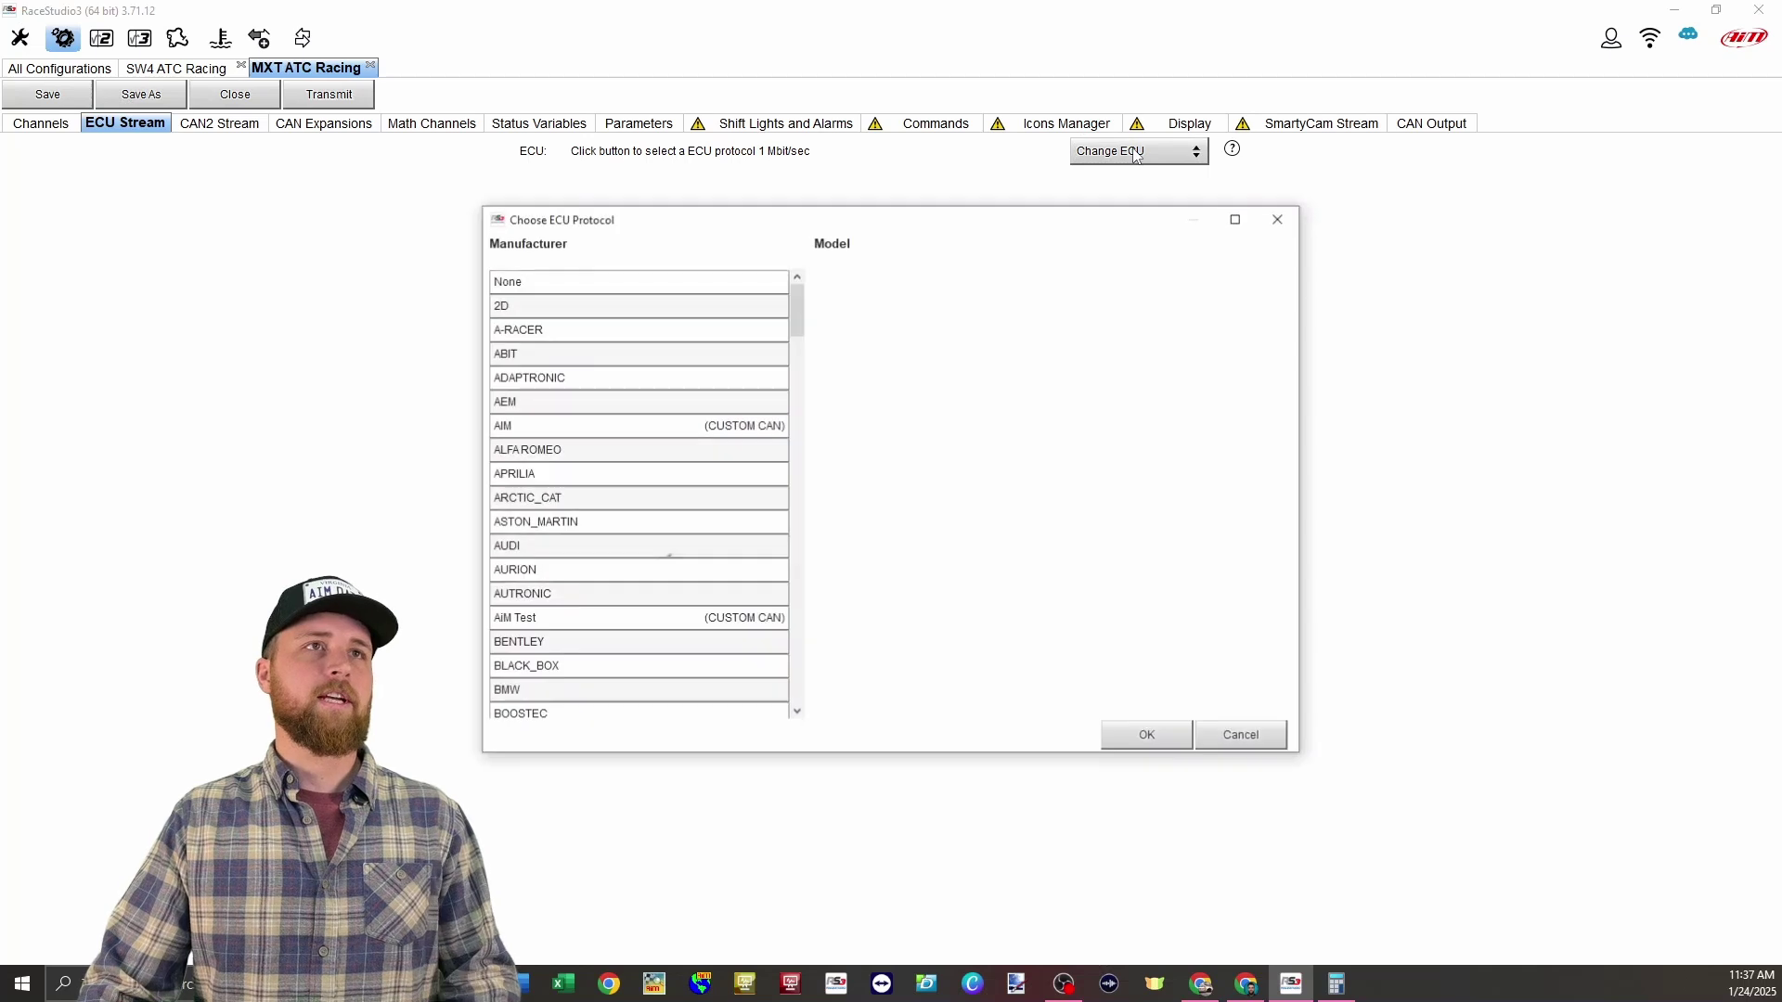
{"action": "left_click", "coordinate": [577, 621]}
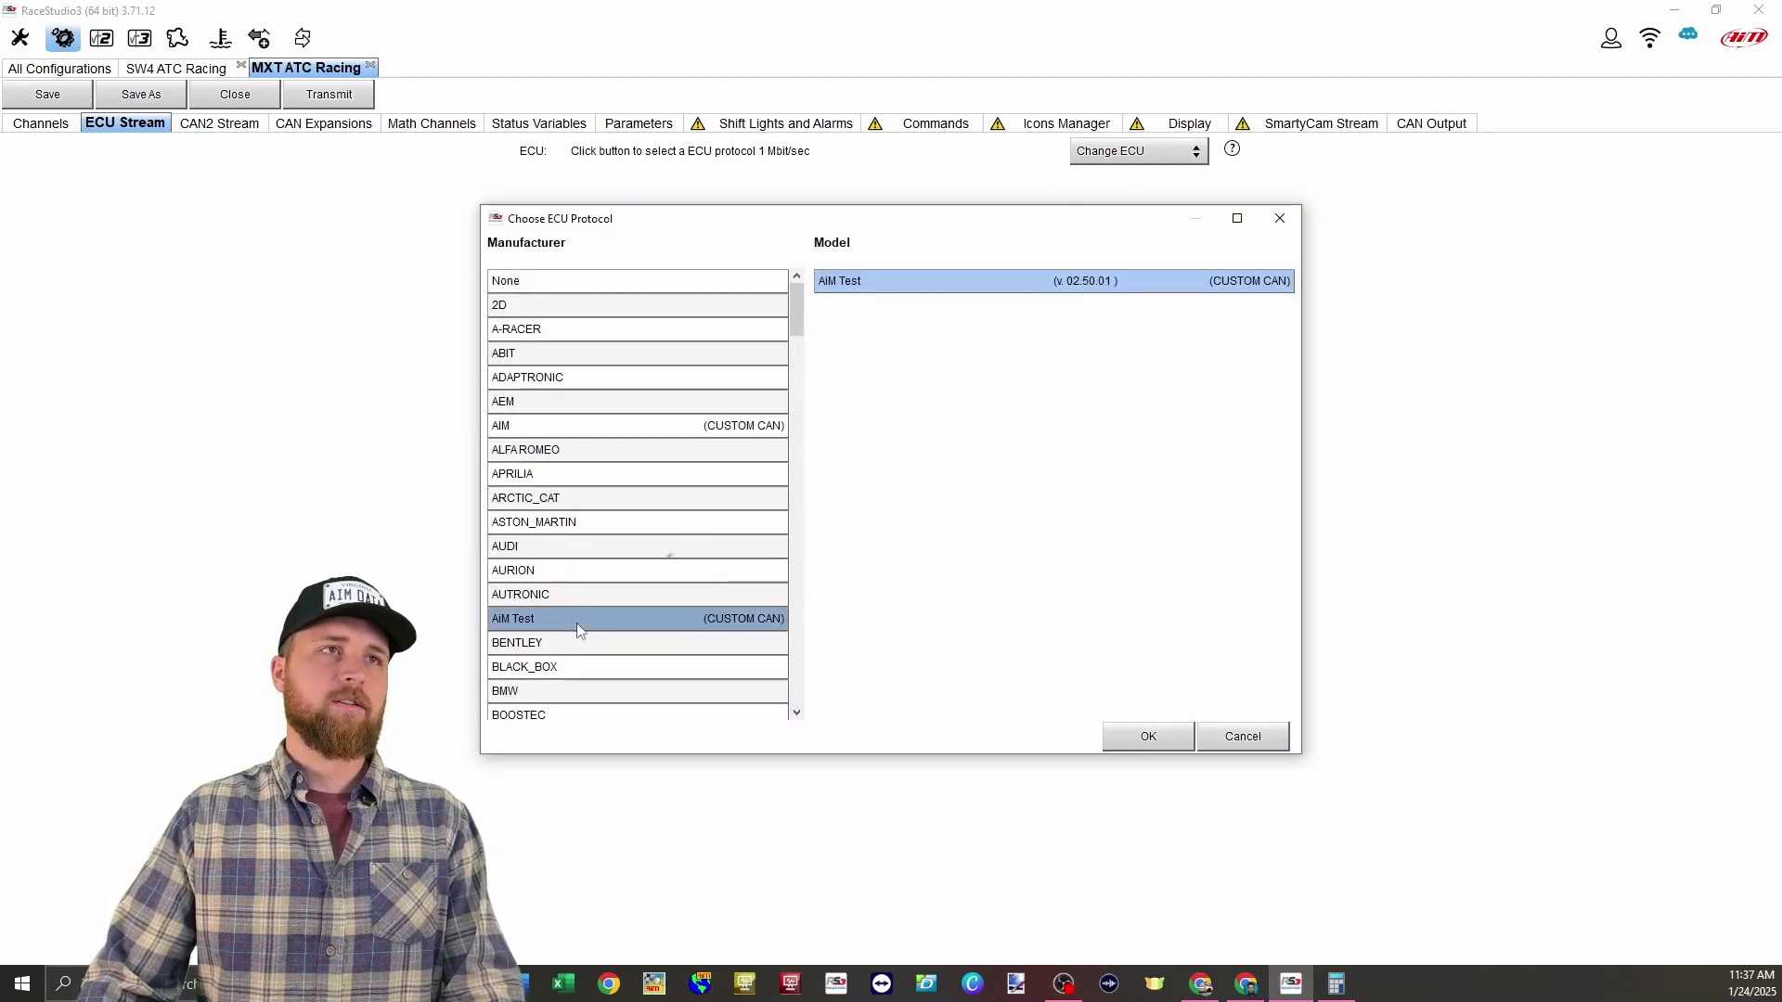
{"action": "double_click", "coordinate": [883, 280]}
{"action": "left_click", "coordinate": [938, 535]}
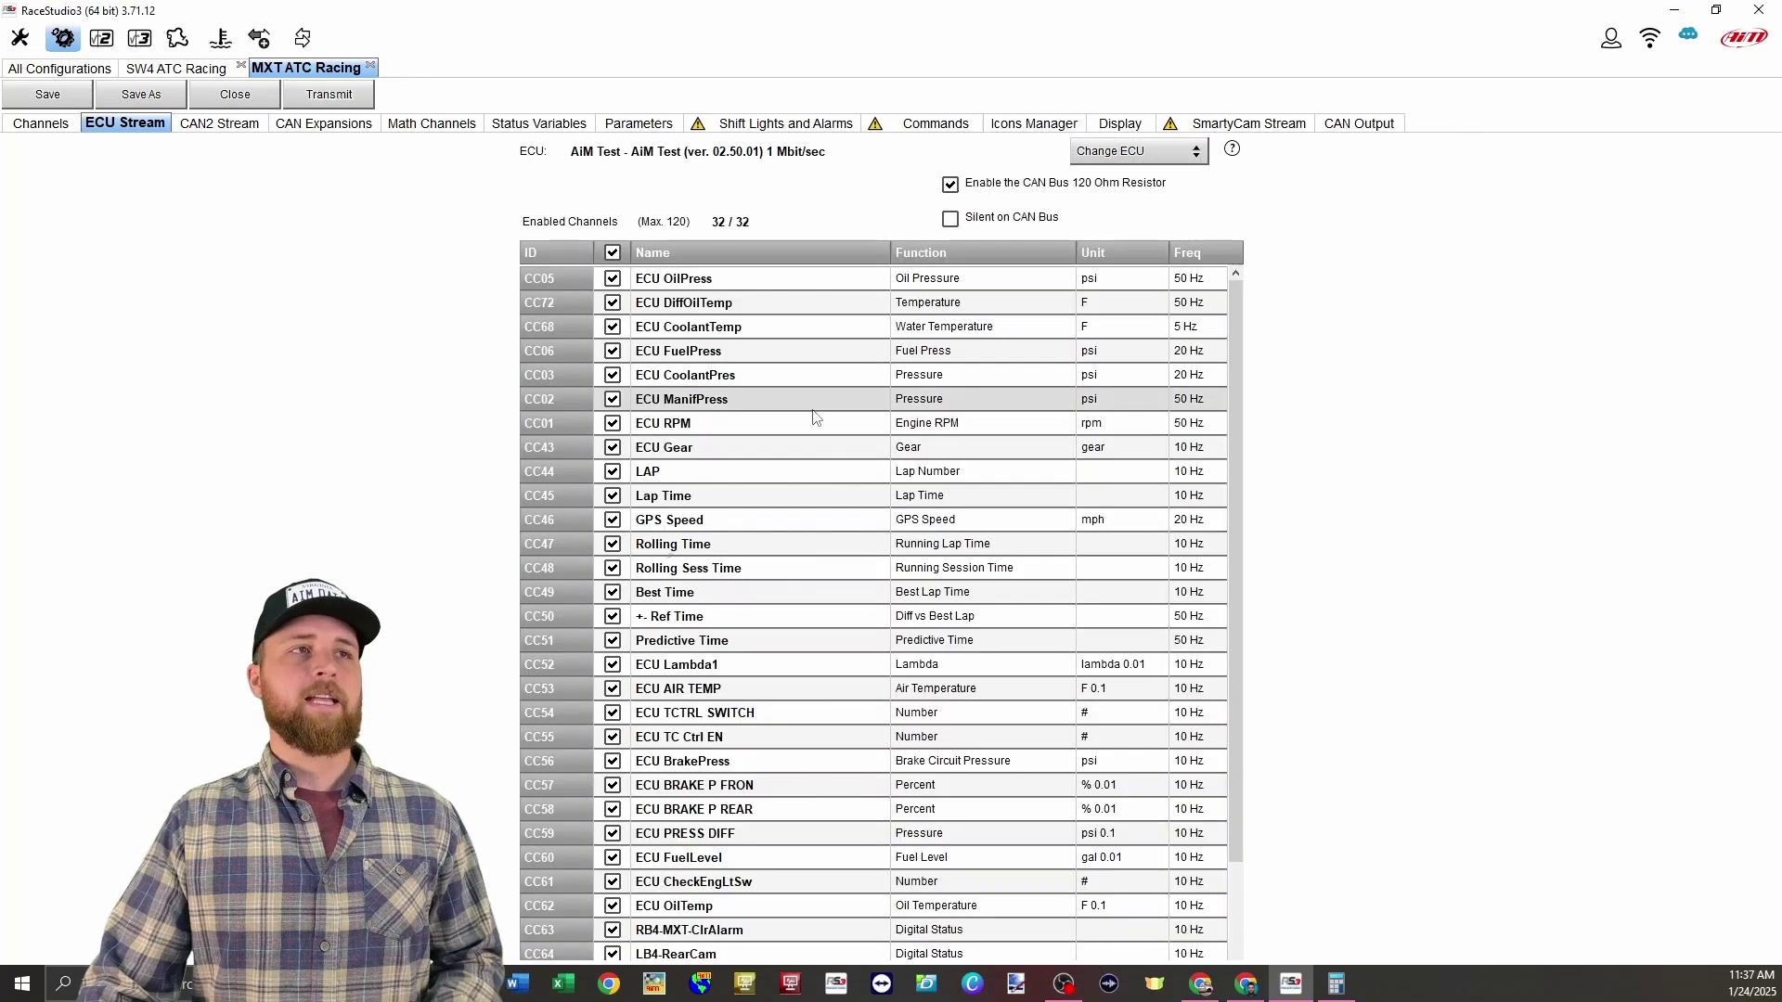
{"action": "scroll", "coordinate": [817, 429], "scroll_direction": "down", "scroll_amount": 2}
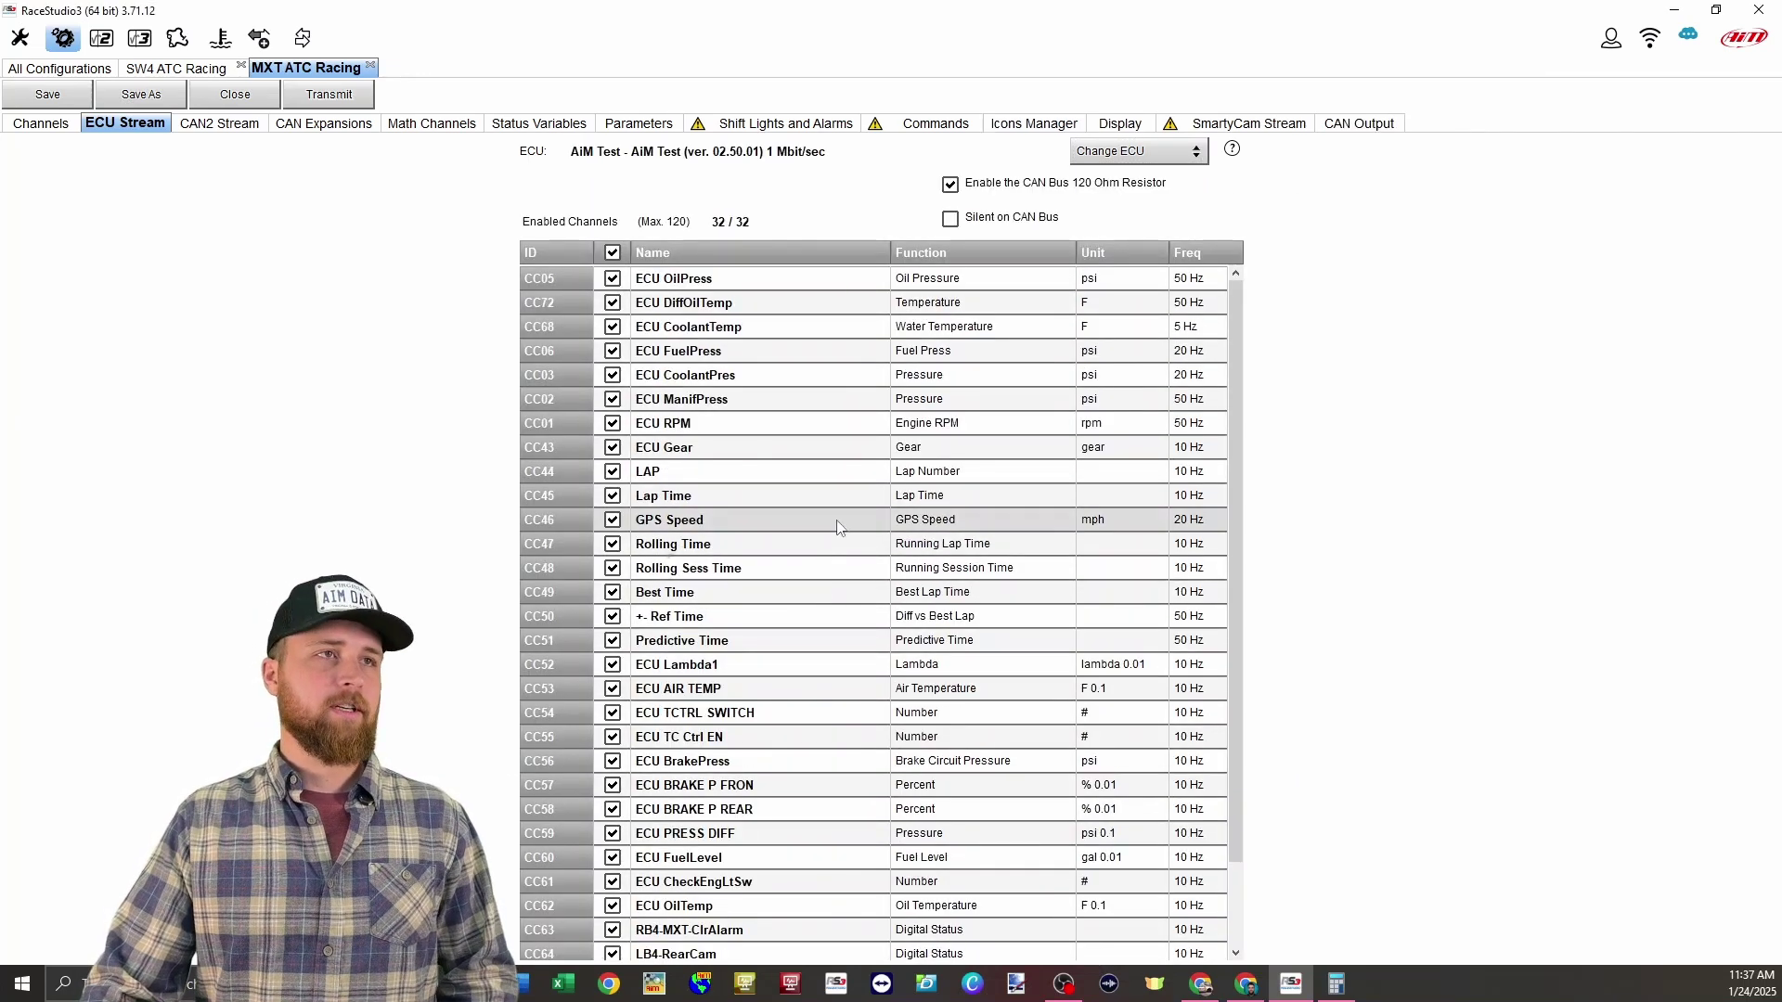
{"action": "scroll", "coordinate": [812, 401], "scroll_direction": "up", "scroll_amount": 1}
{"action": "scroll", "coordinate": [812, 401], "scroll_direction": "down", "scroll_amount": 1}
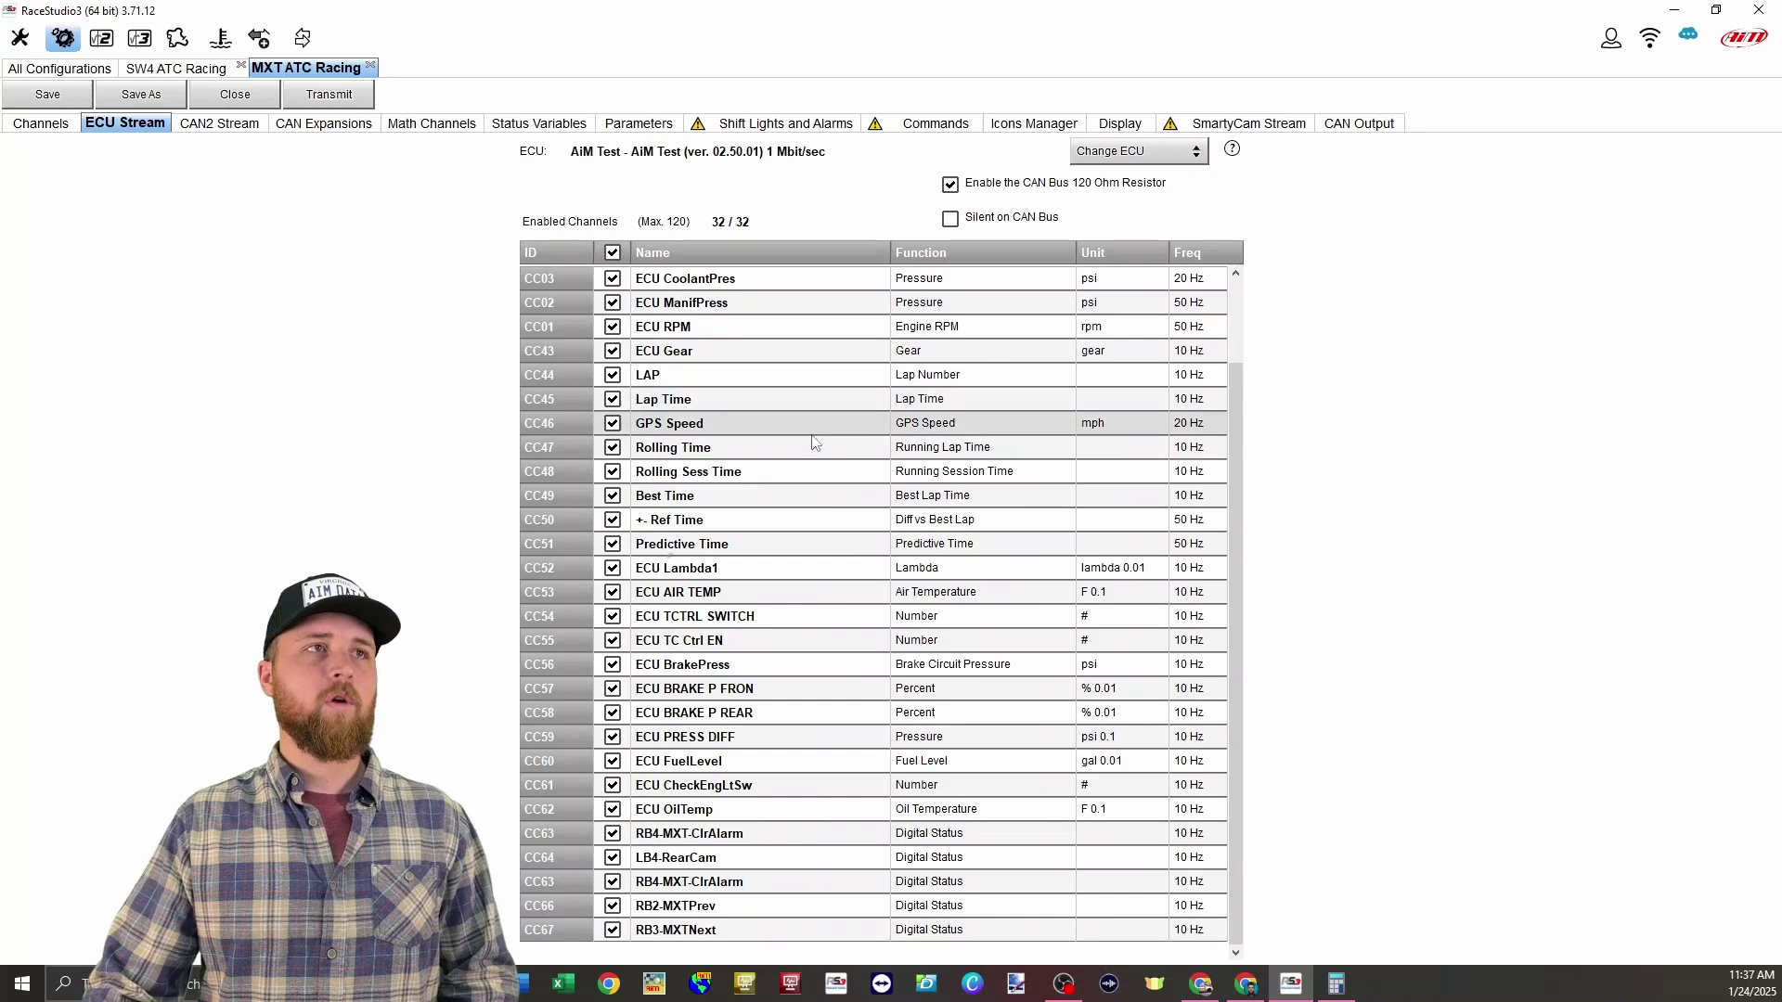
{"action": "scroll", "coordinate": [816, 441], "scroll_direction": "up", "scroll_amount": 4}
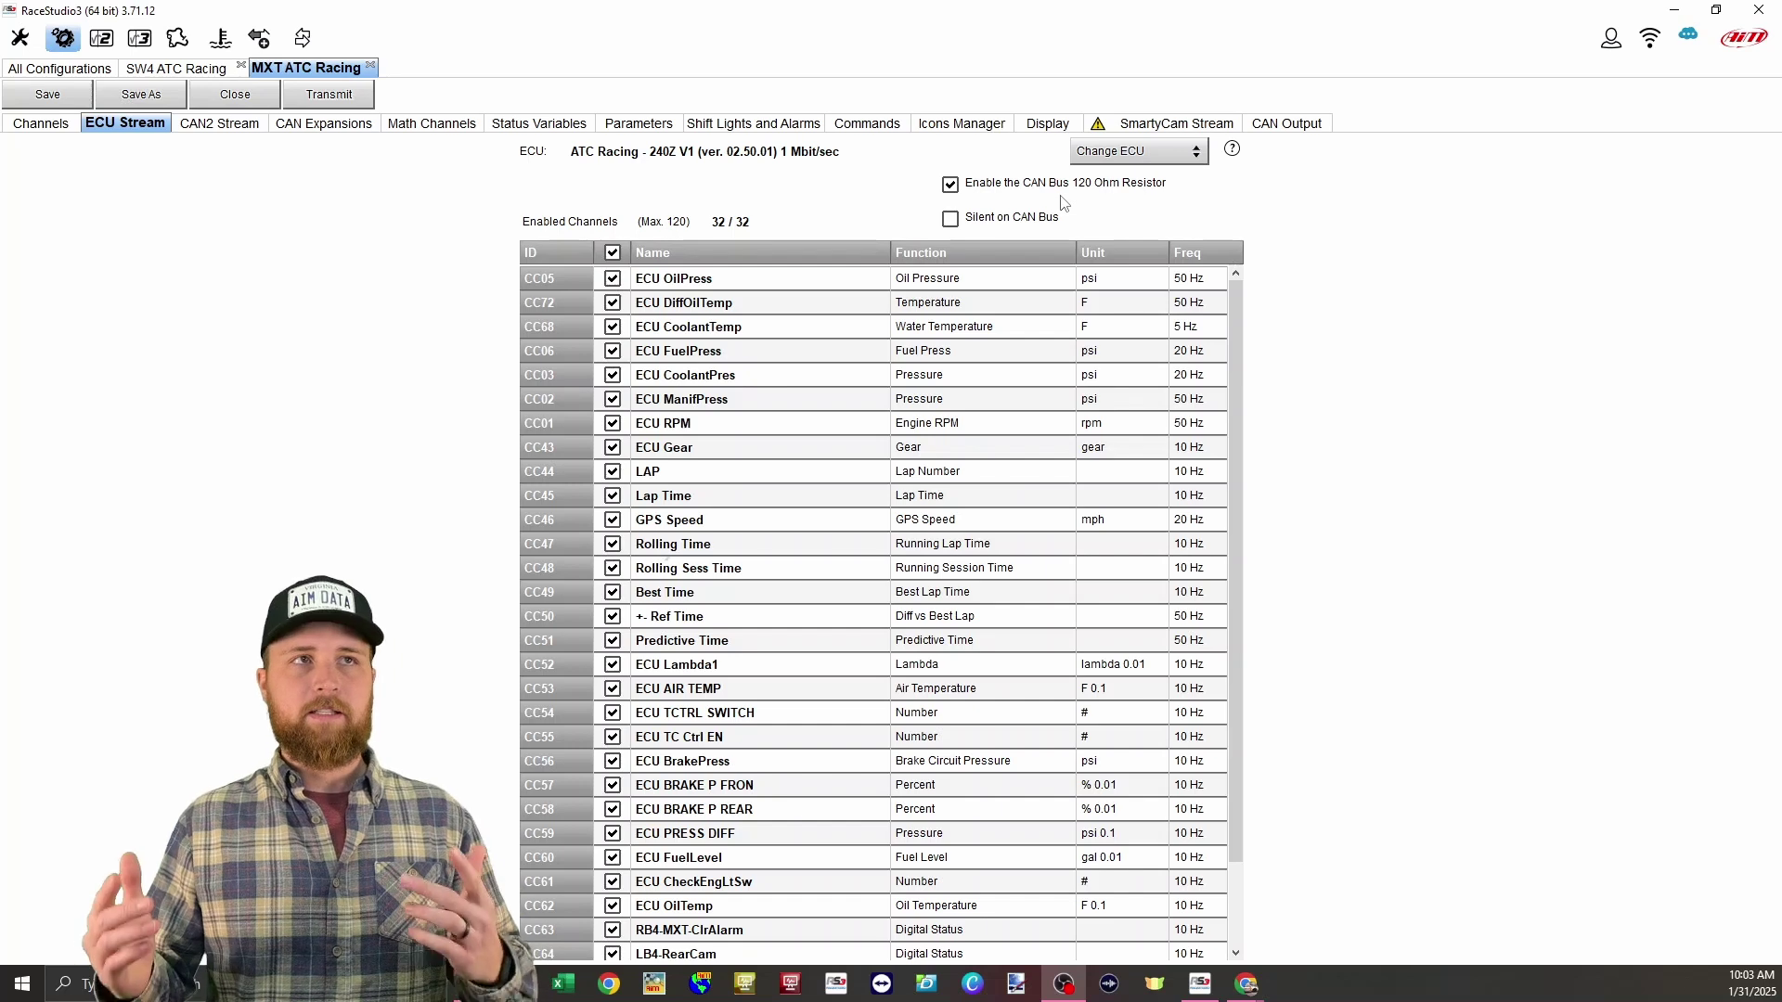
{"action": "left_click", "coordinate": [1063, 202]}
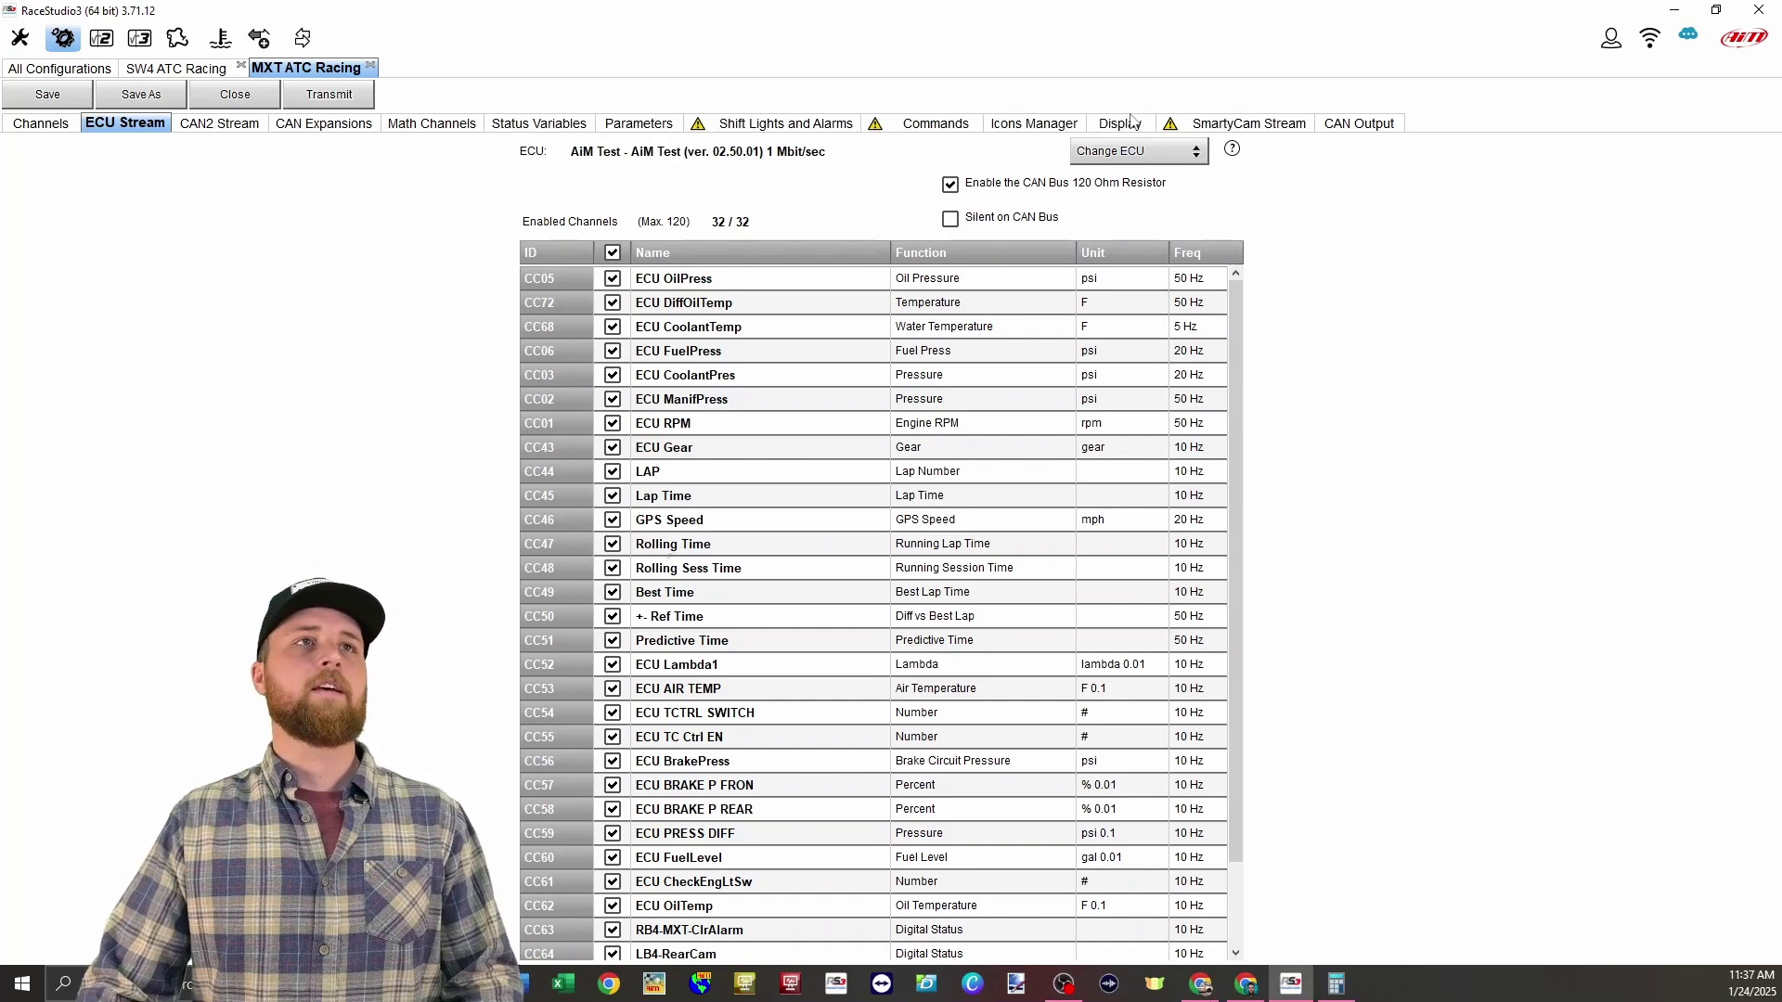
Open the MXT Display page with the LAP layout and browse the ECU group's channels
{"action": "left_click", "coordinate": [1126, 124]}
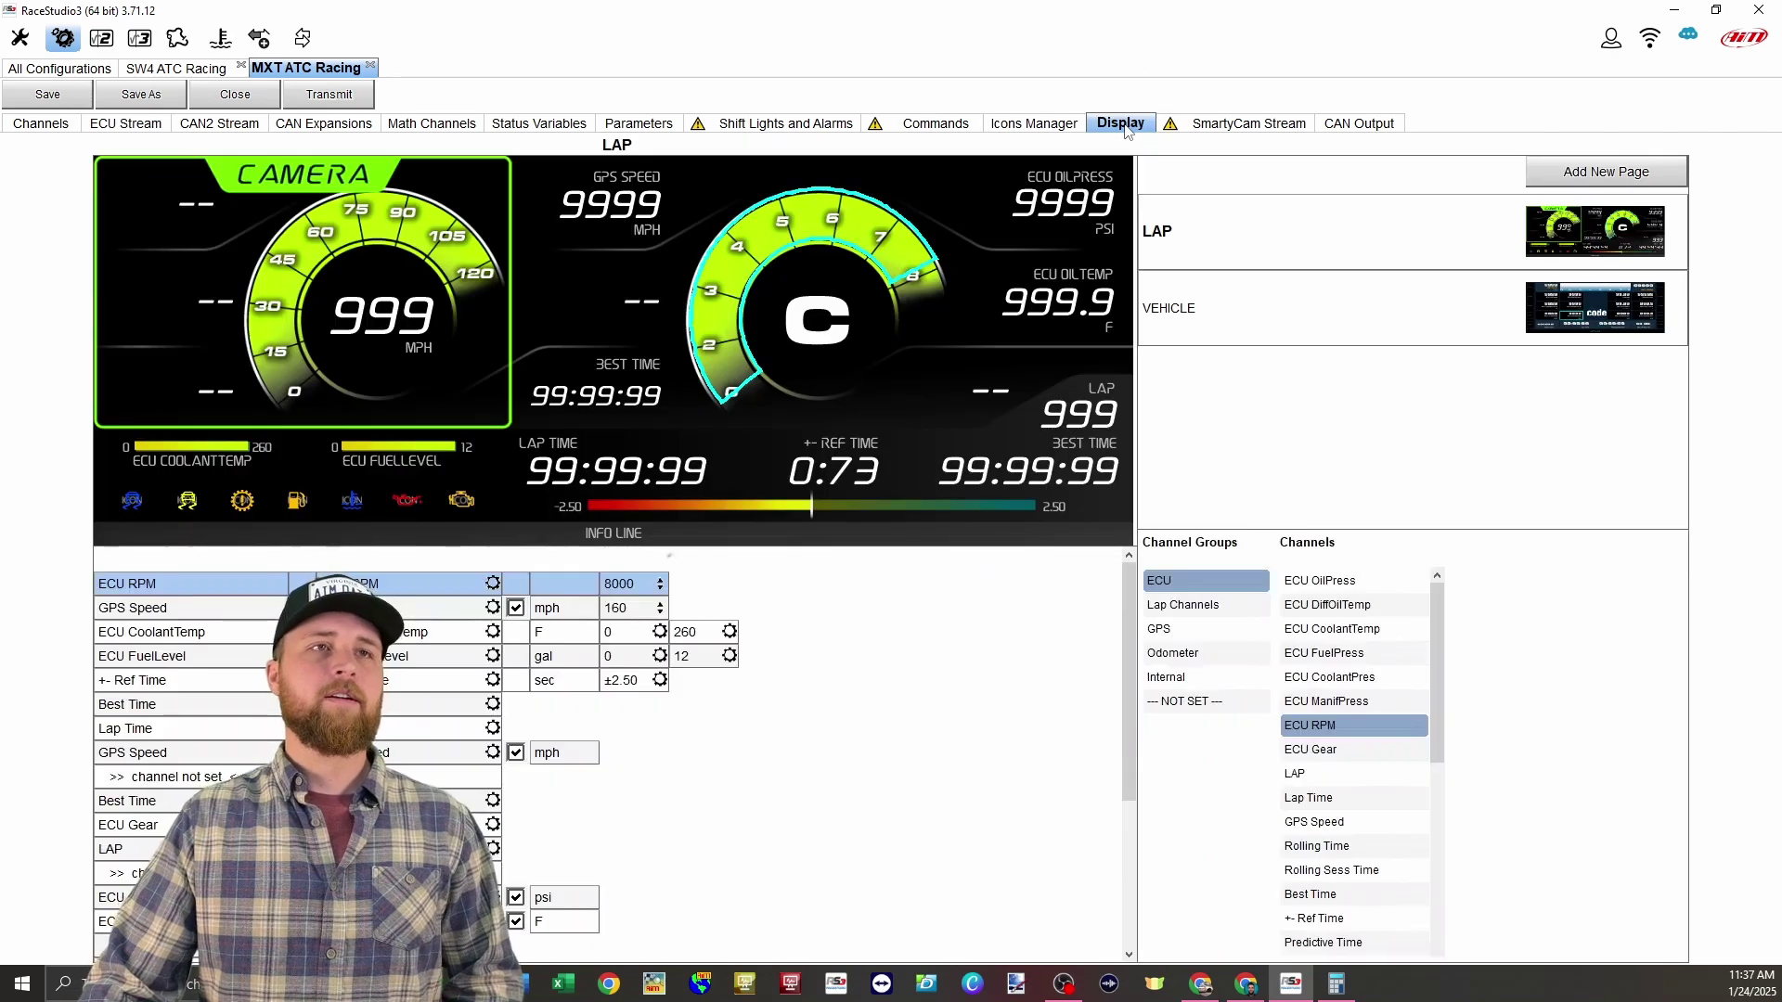
{"action": "left_click", "coordinate": [1183, 582]}
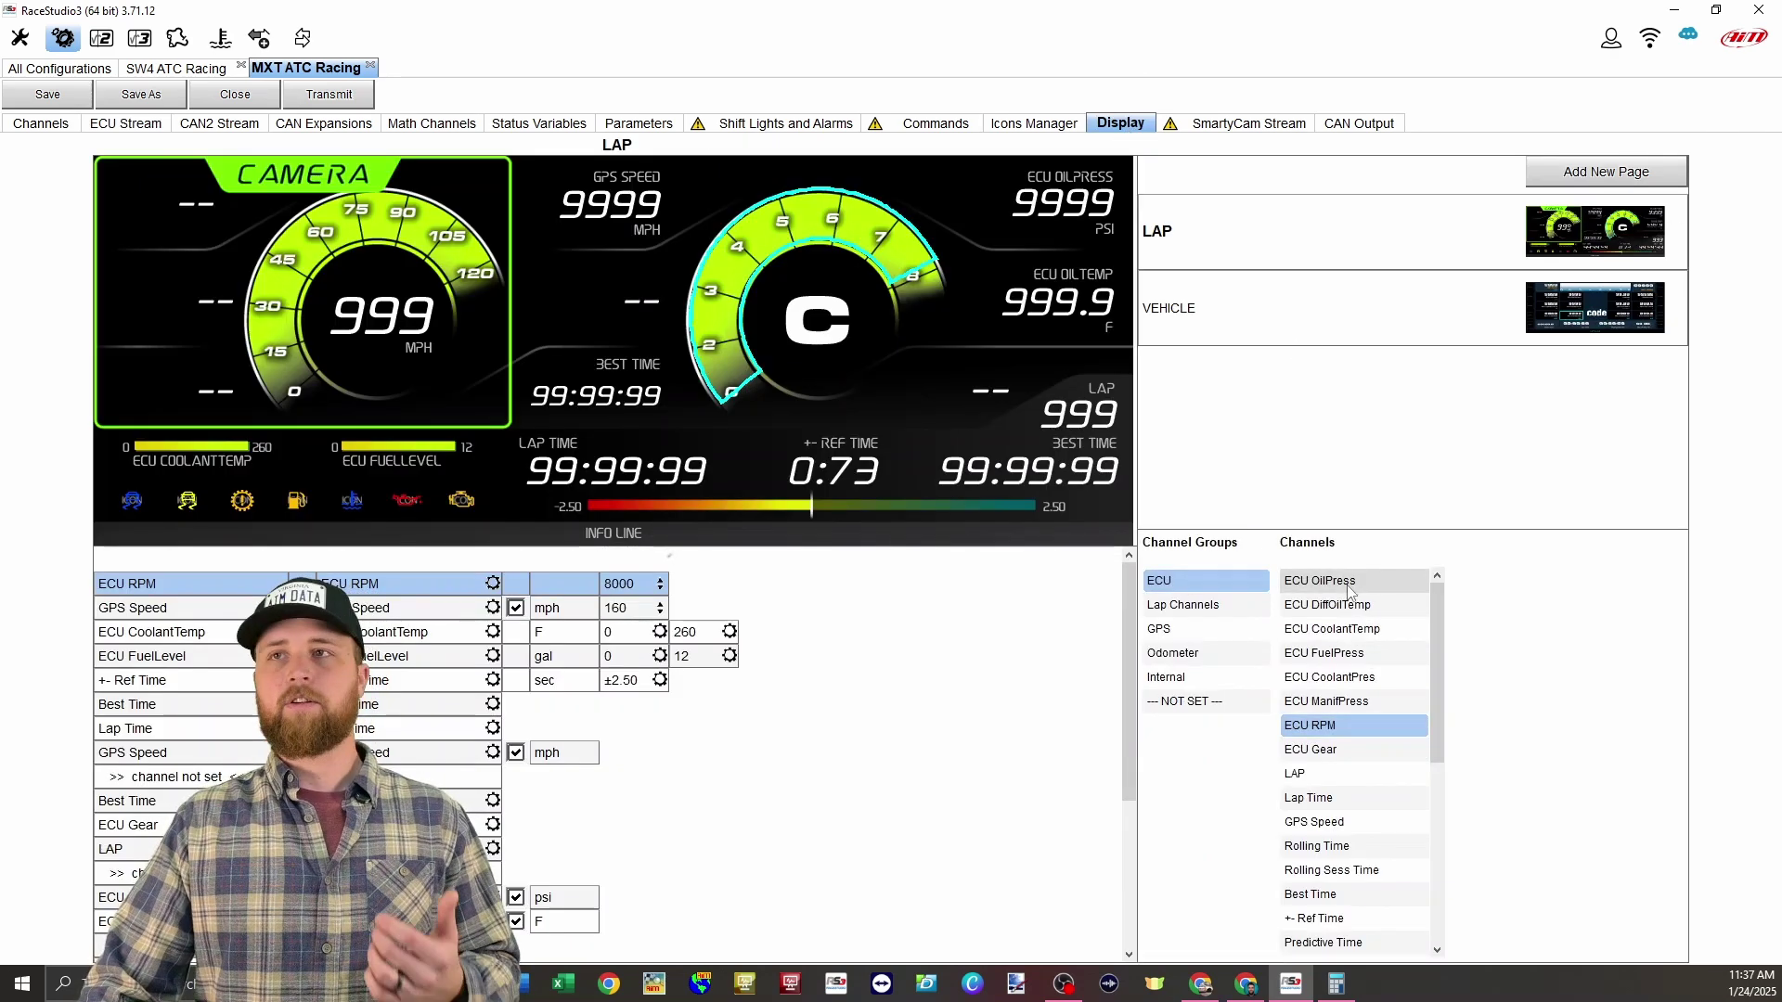
{"action": "scroll", "coordinate": [1355, 622], "scroll_direction": "down", "scroll_amount": 10}
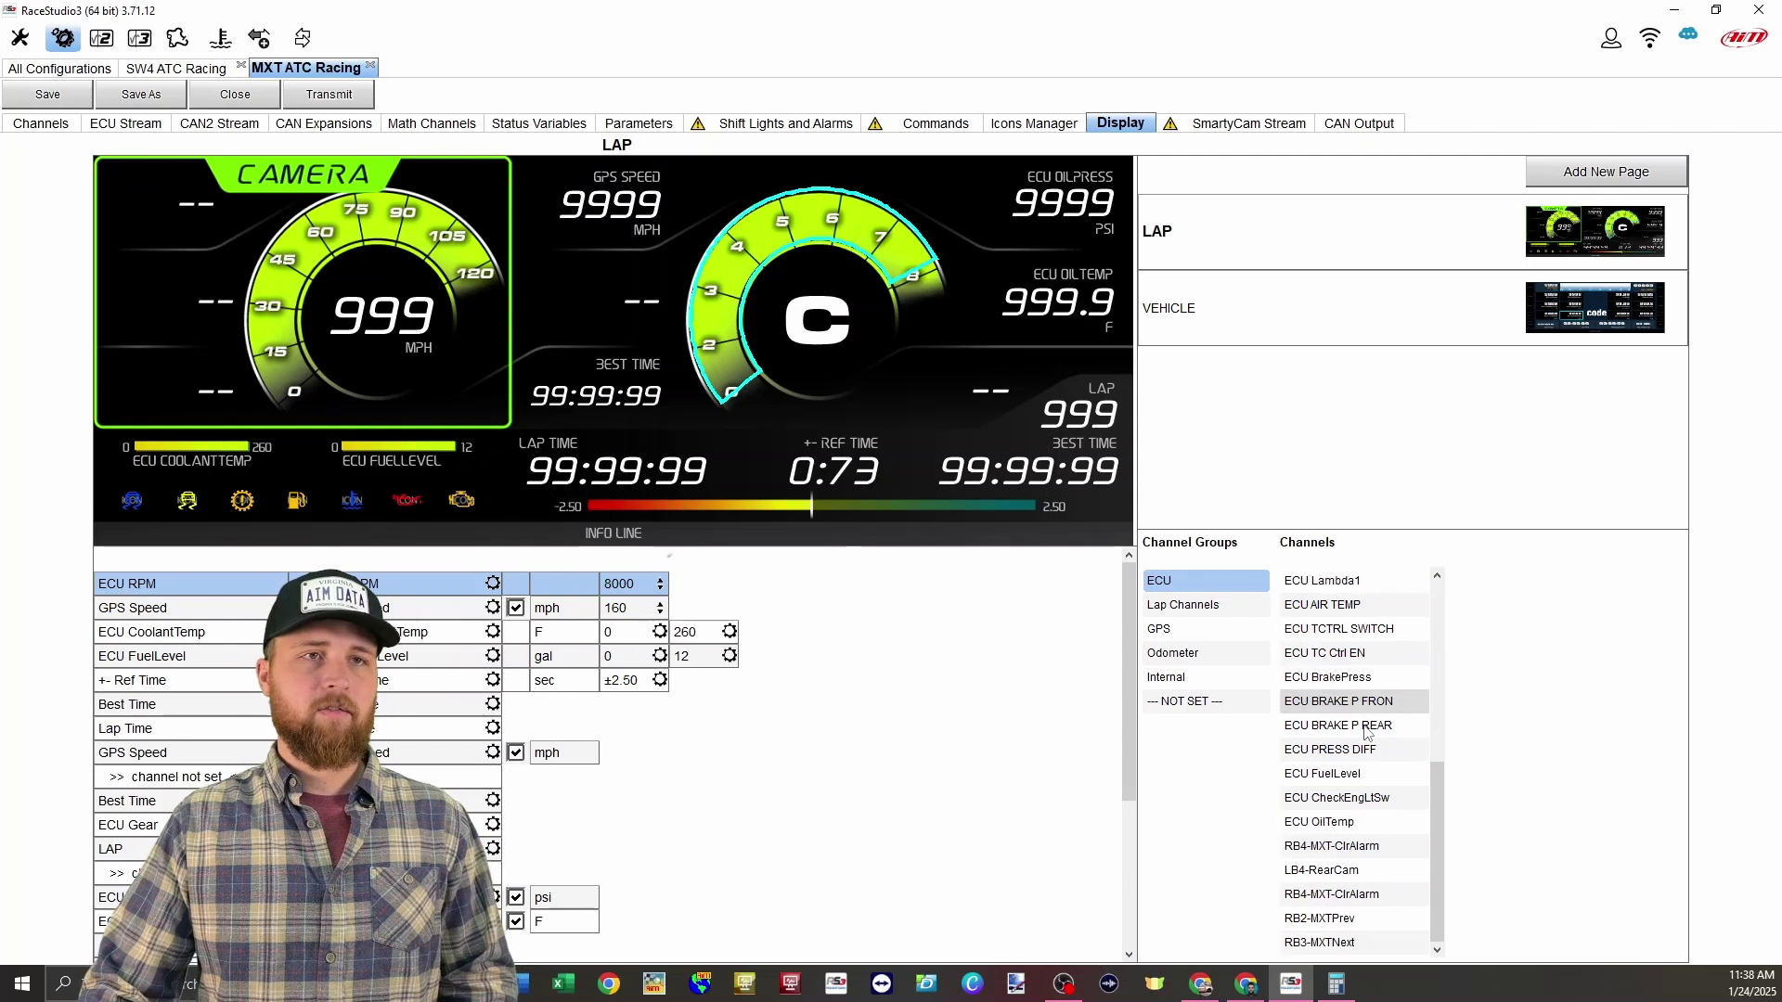